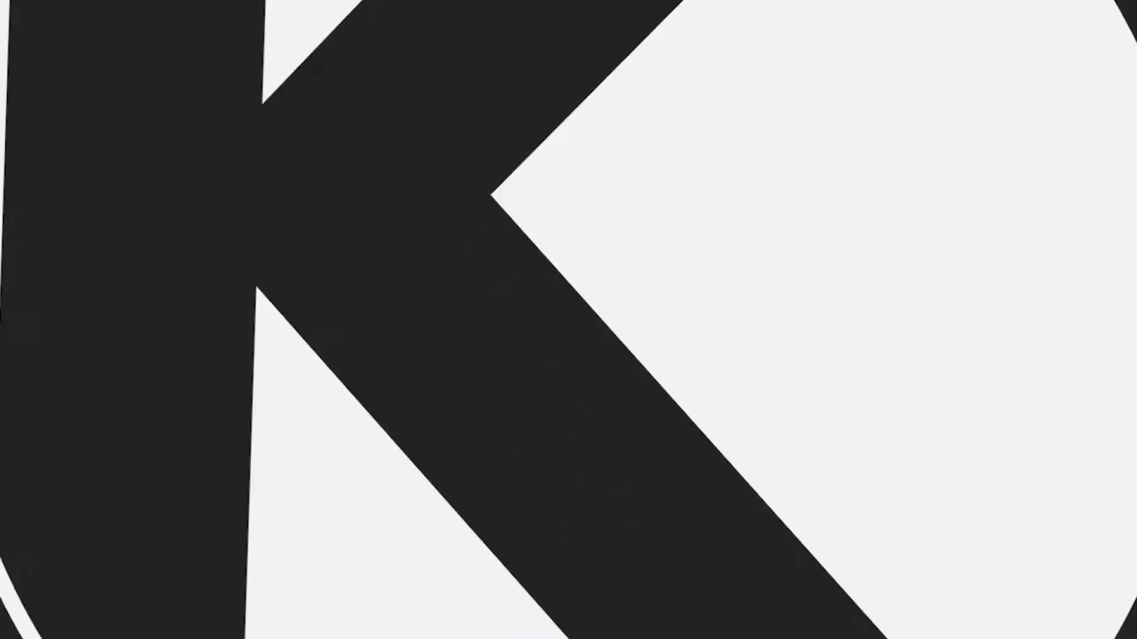
Close the mixer and channel rack, leaving only the empty playlist open.
left_click(577, 601)
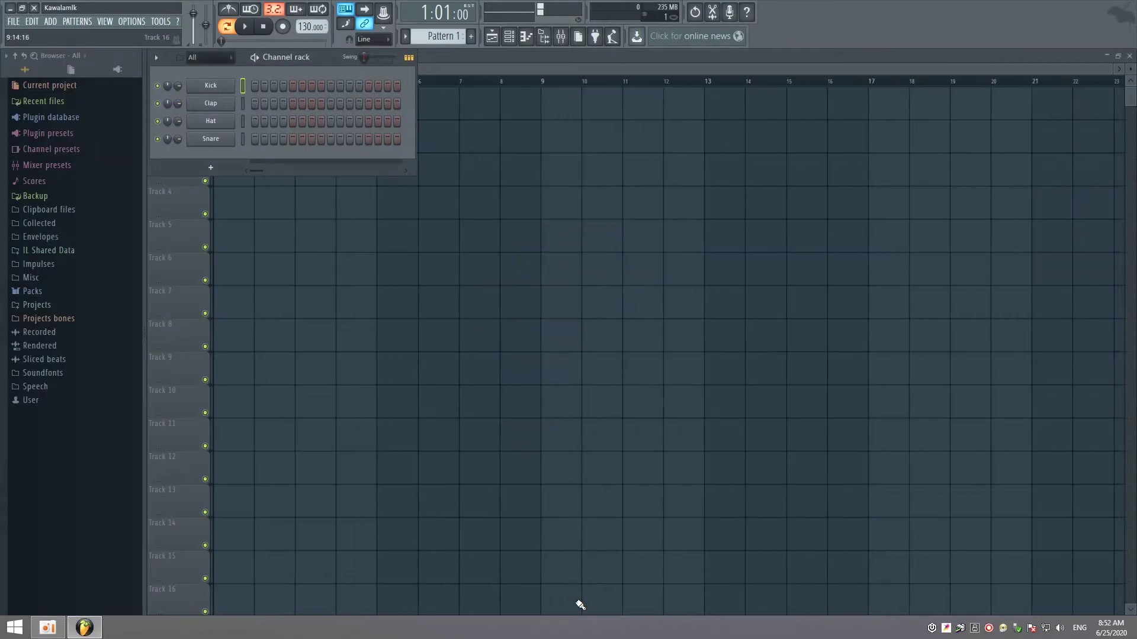
left_click(1129, 56)
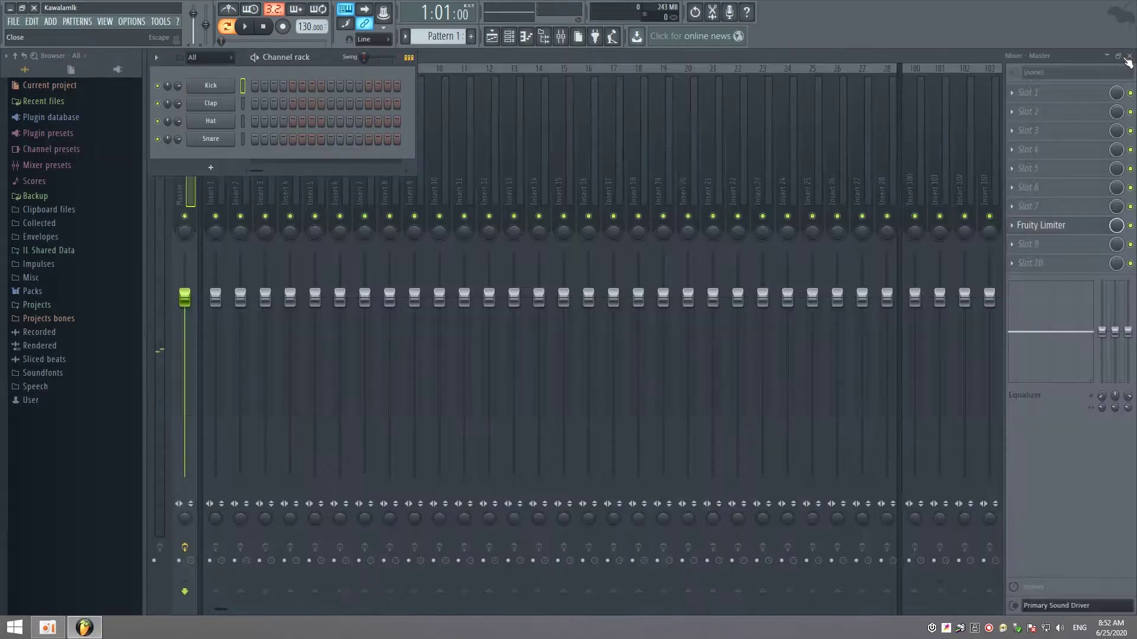
left_click(1129, 56)
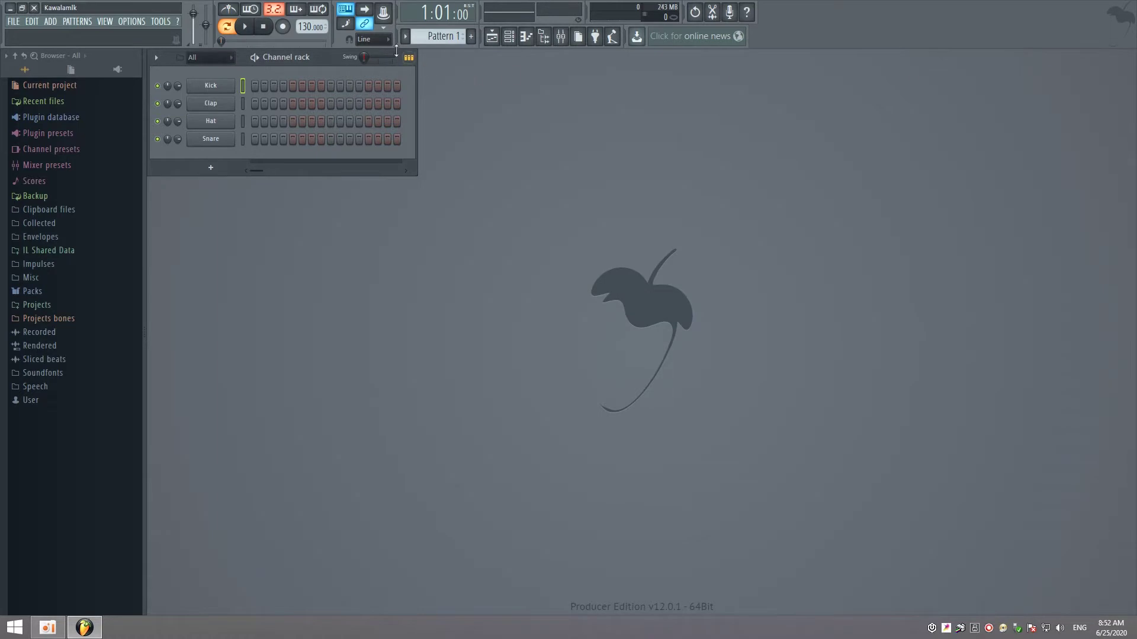
left_click(509, 36)
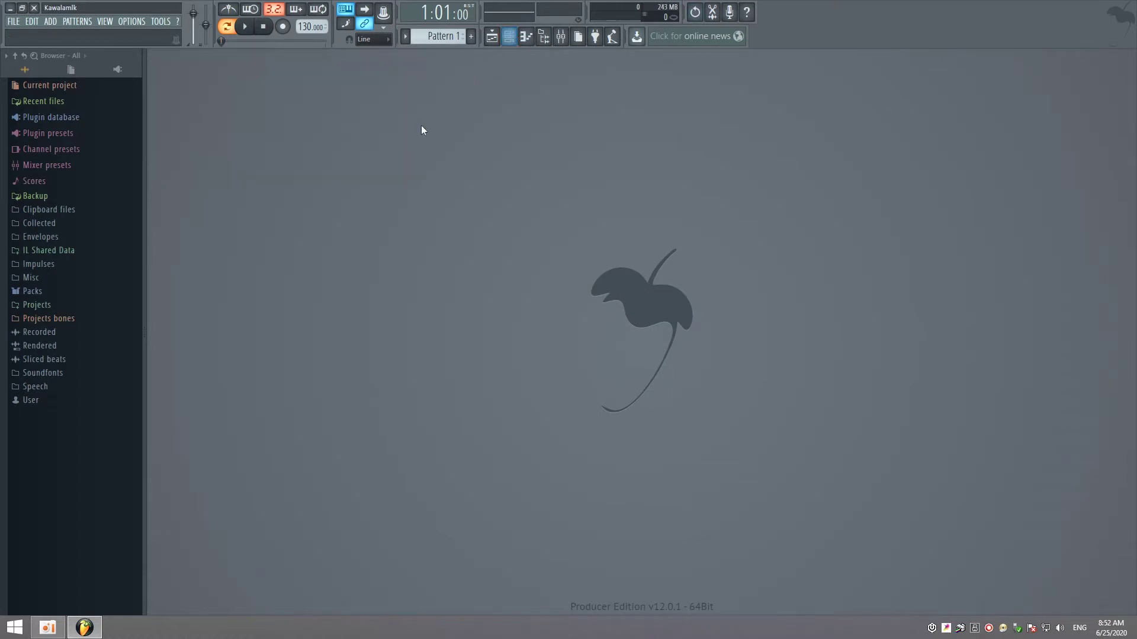
left_click(492, 36)
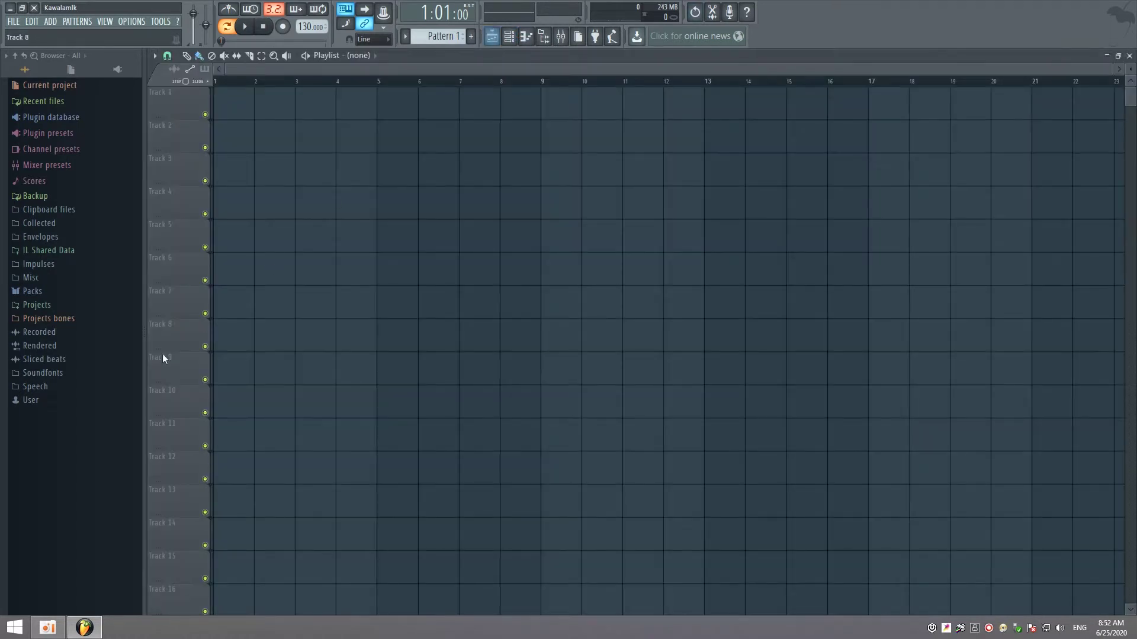
Import the Adaraya Agamaki song from the computer's Music folder into the playlist at the start of Track 1.
left_click(15, 626)
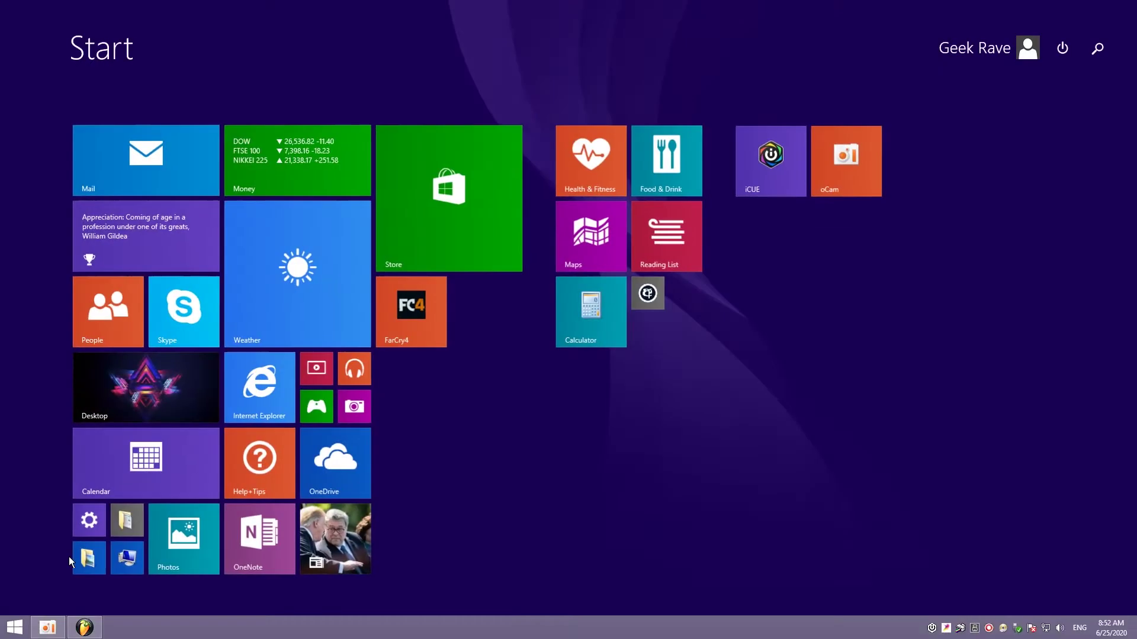
left_click(120, 560)
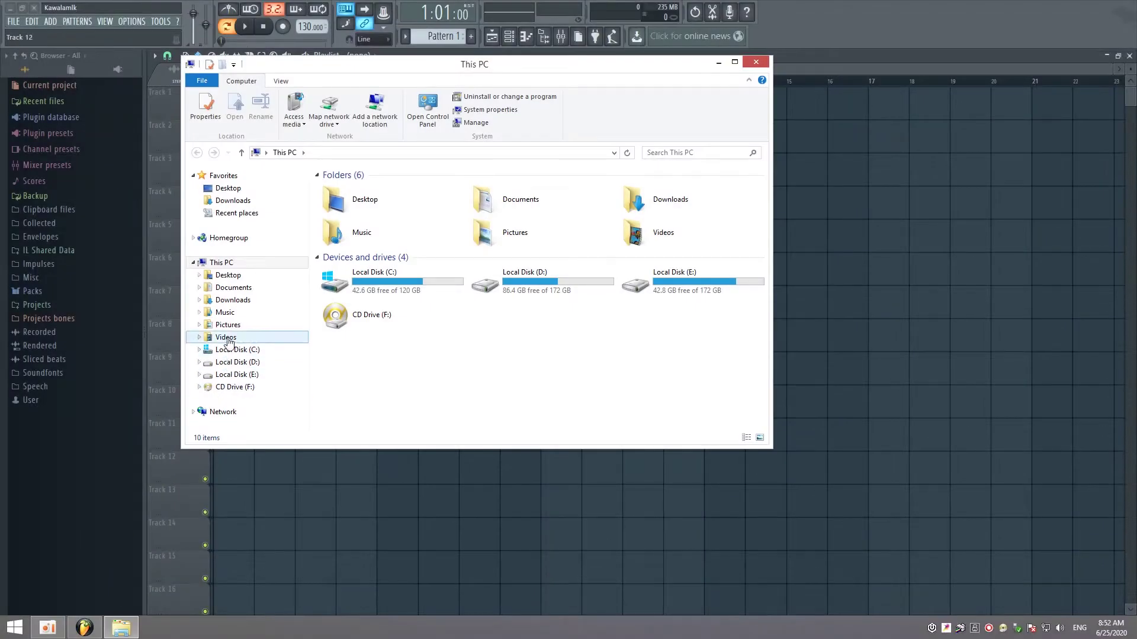
left_click(230, 317)
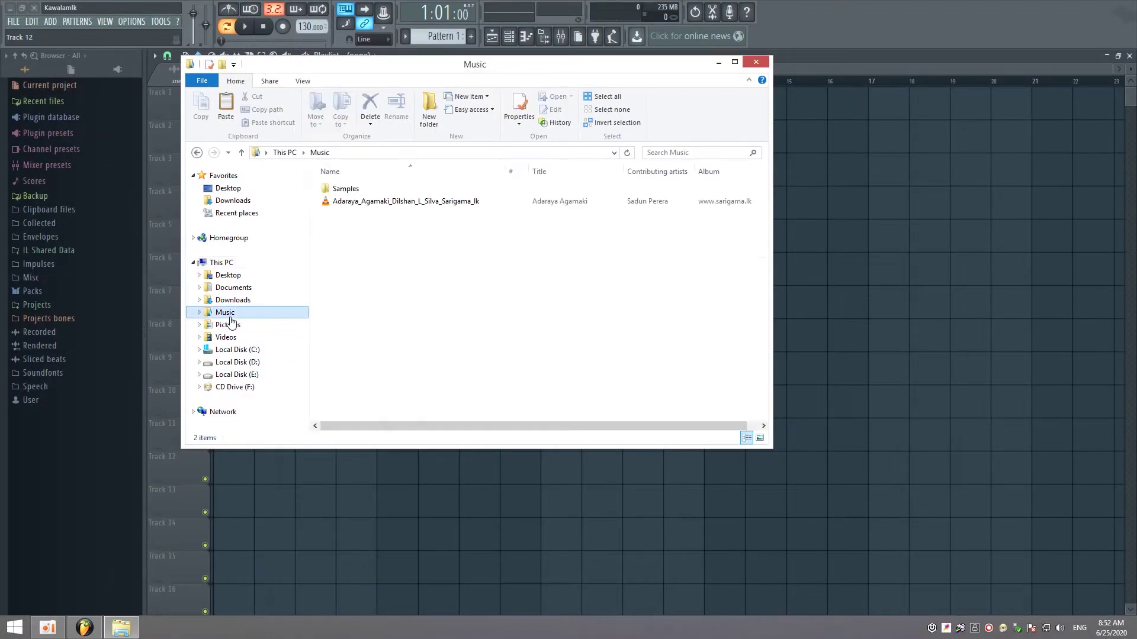
left_click_drag(327, 67, 549, 110)
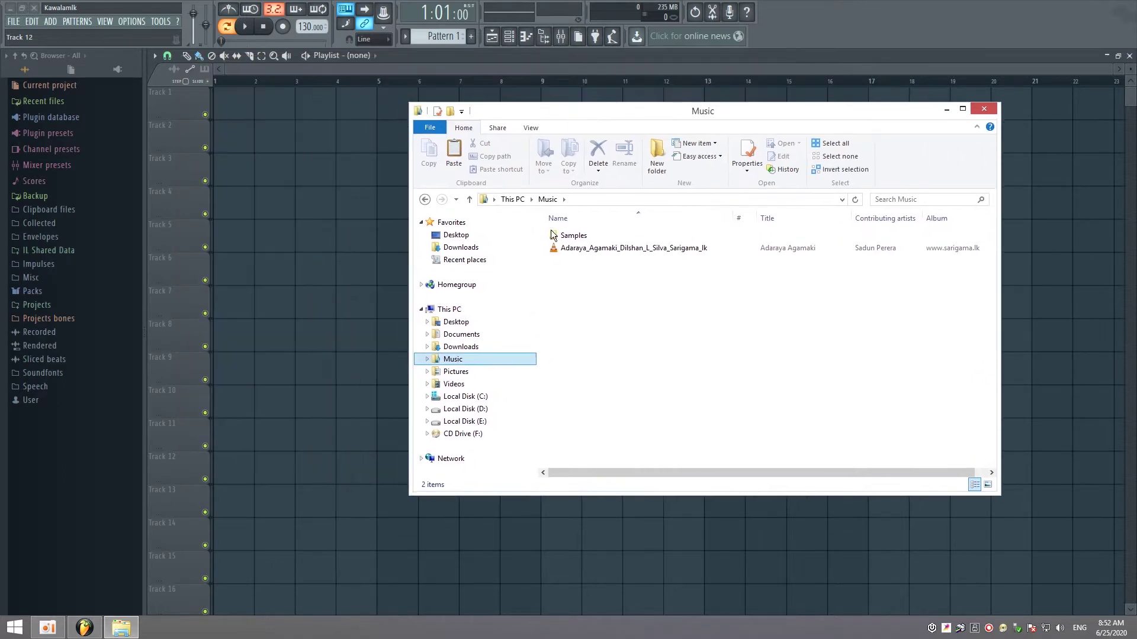
left_click(550, 249)
left_click_drag(549, 251, 219, 98)
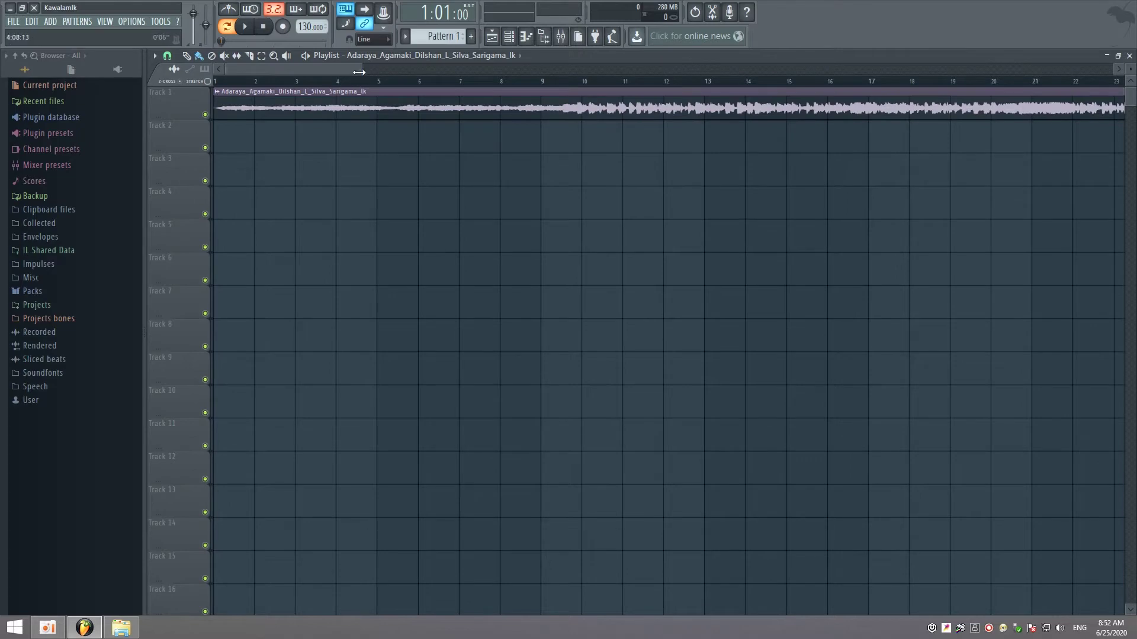
Play the song from bar 10 to hear where its beat begins, and stop playback.
left_click_drag(361, 69, 445, 93)
left_click(441, 81)
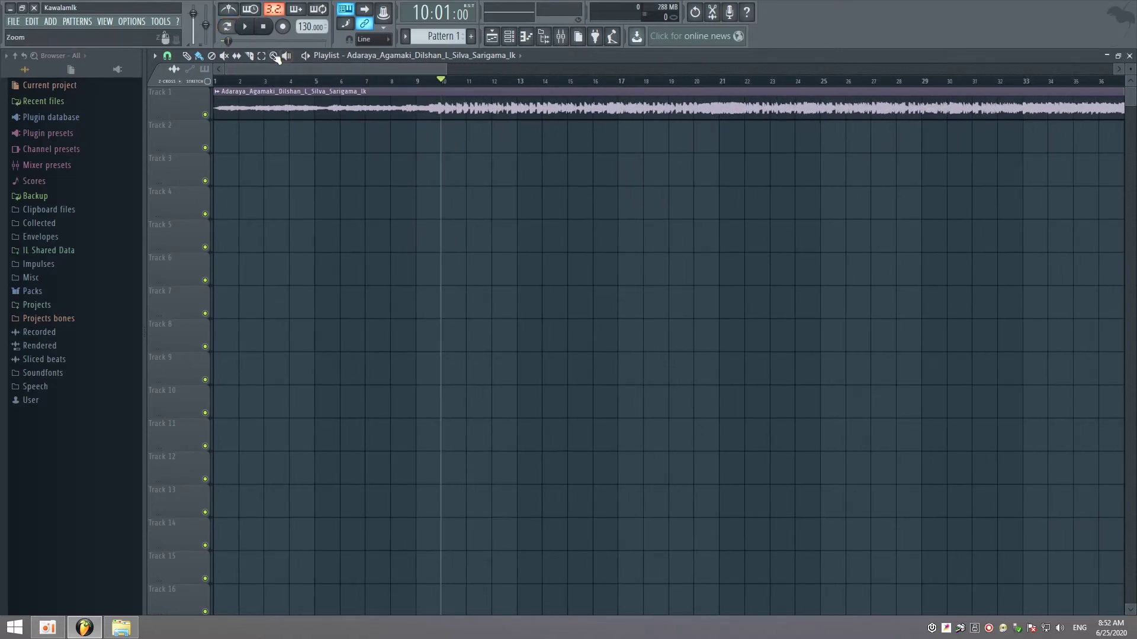
left_click(244, 26)
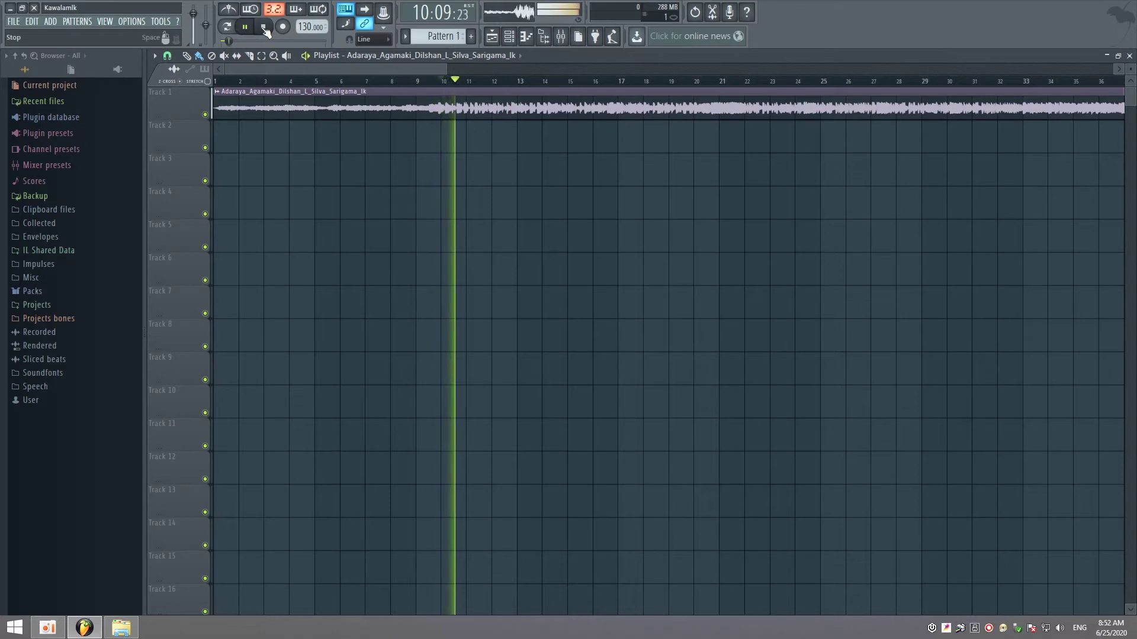
left_click(264, 27)
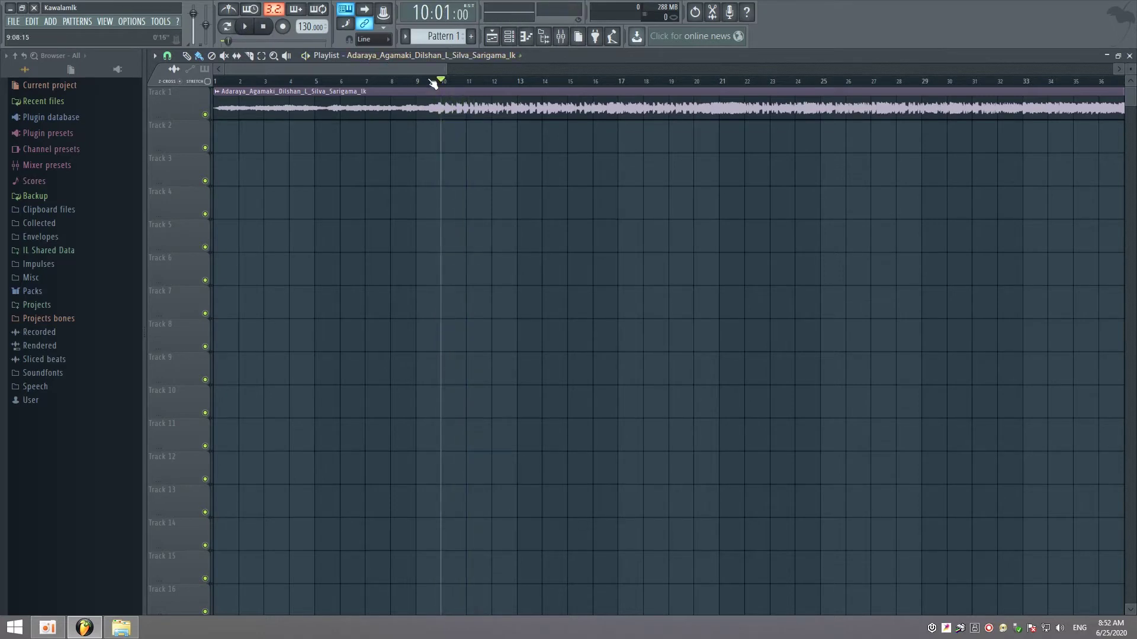
Set the playlist's grid snapping to (none) for free cutting around bar 10.
scroll(436, 81, "up", 5)
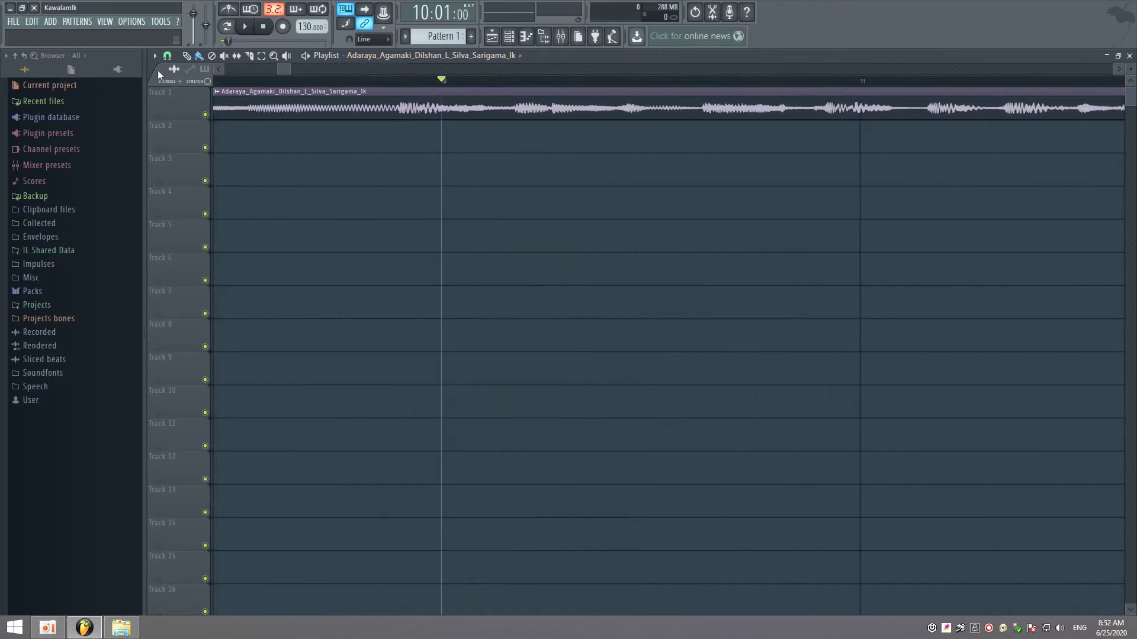
left_click(167, 56)
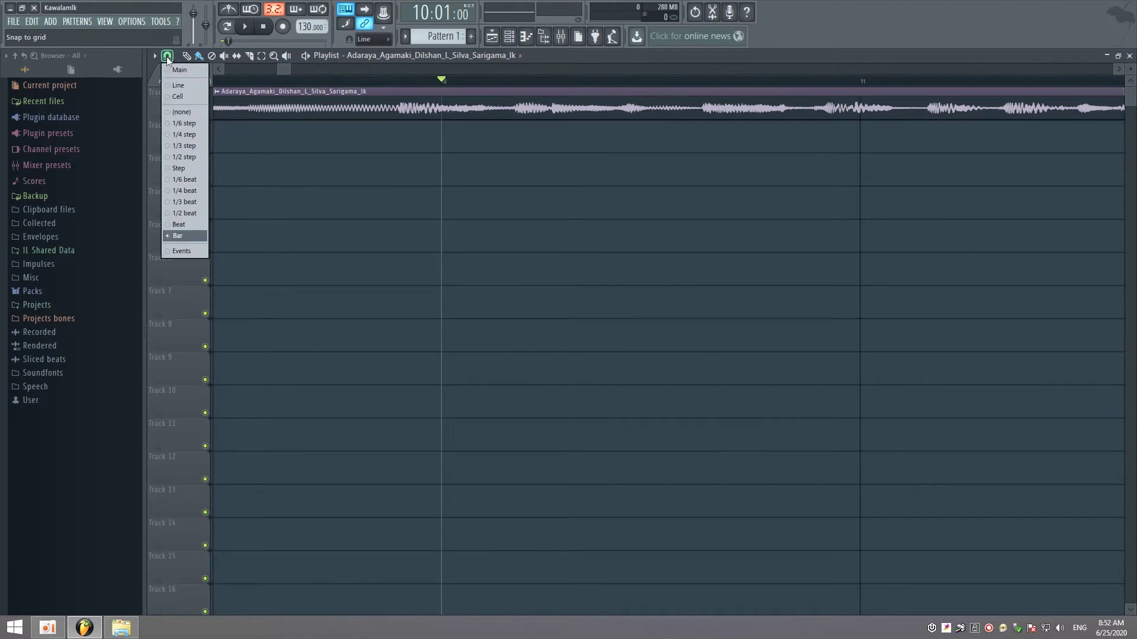
left_click(176, 111)
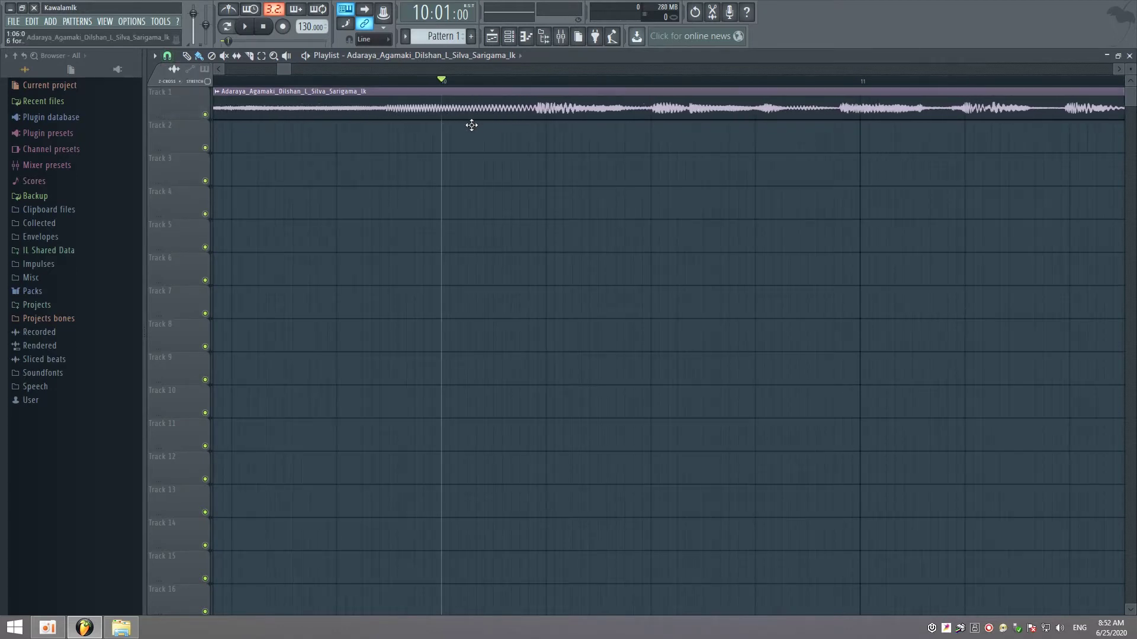
Slice the song at the first strong beat shortly after bar 10 and delete the part before it.
scroll(558, 89, "up", 2)
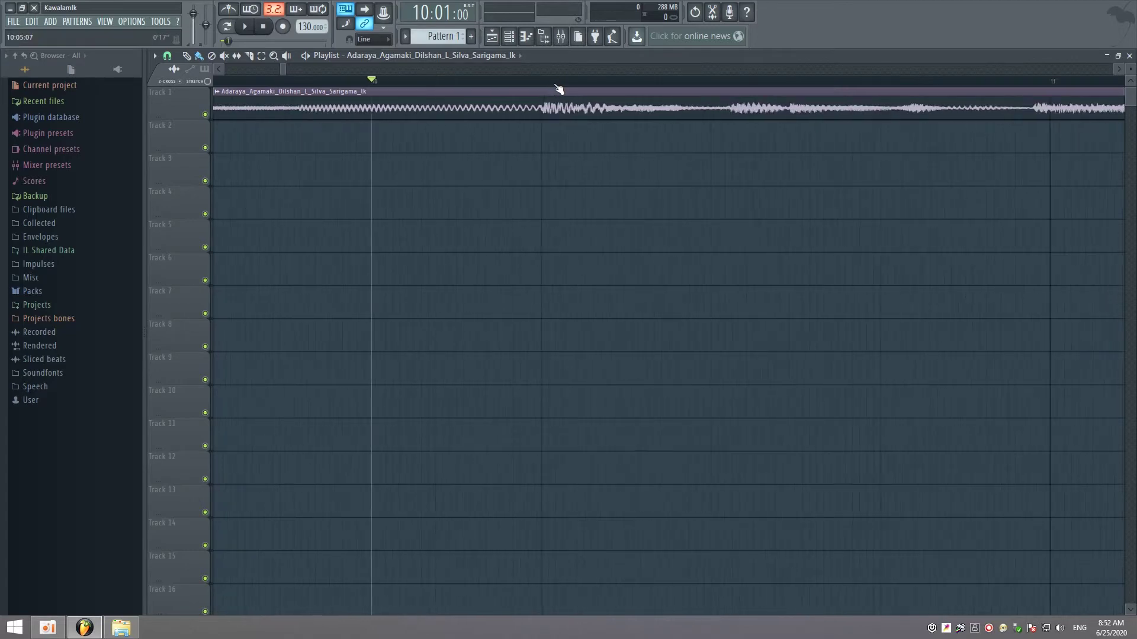
scroll(558, 88, "up", 2)
left_click(251, 57)
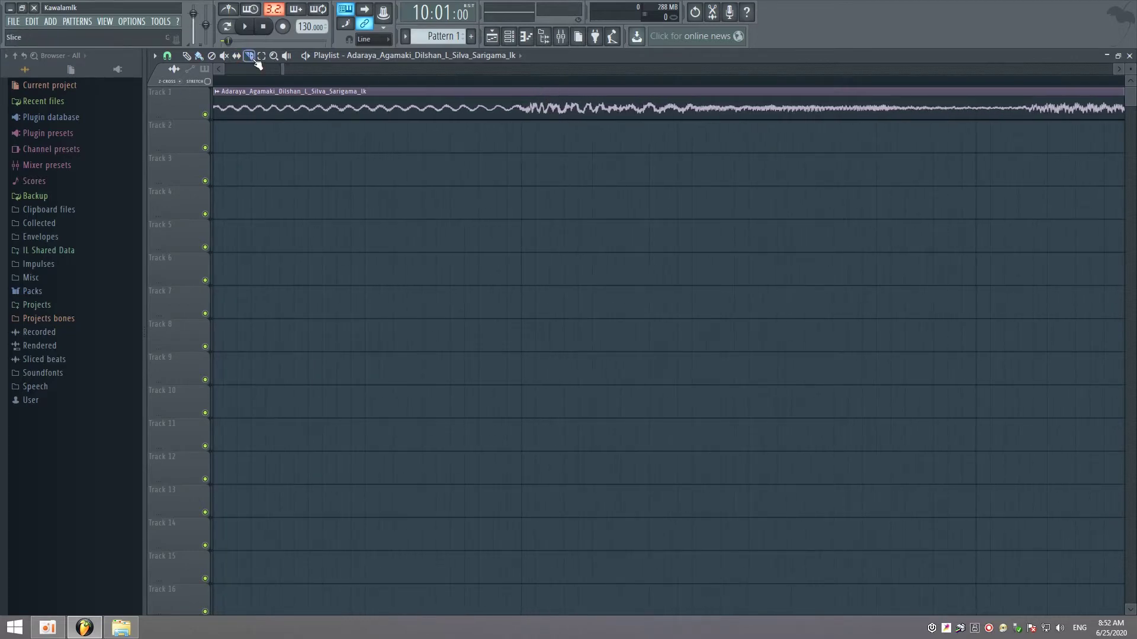
left_click_drag(527, 142, 522, 92)
right_click(386, 111)
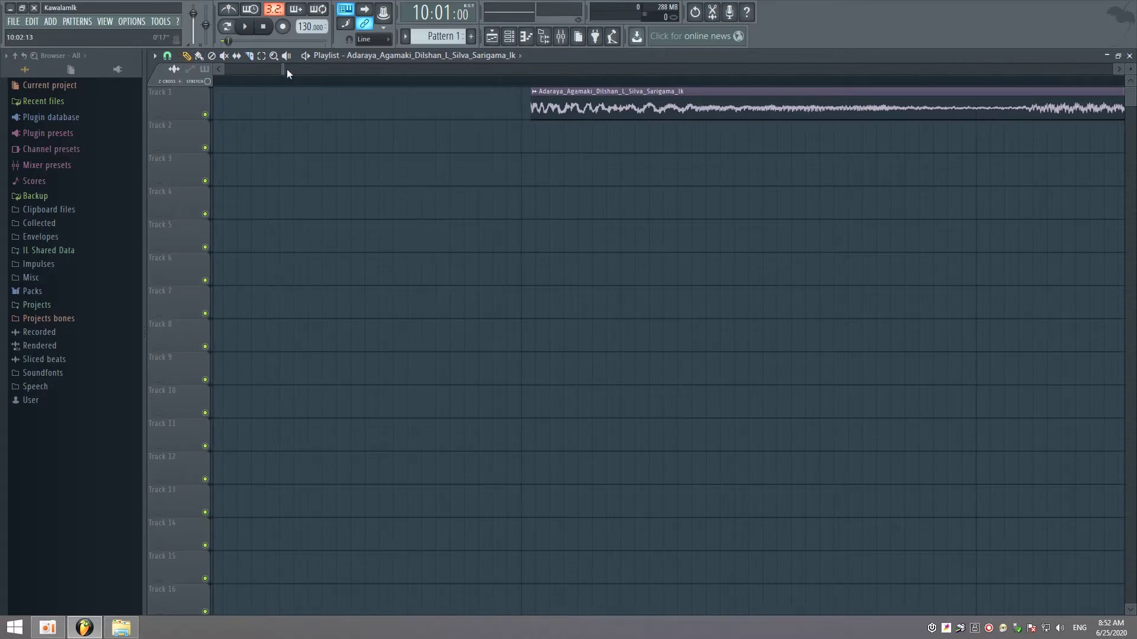
Move the trimmed song clip to the start of Track 1 and play it from bar 1.
left_click_drag(287, 69, 316, 69)
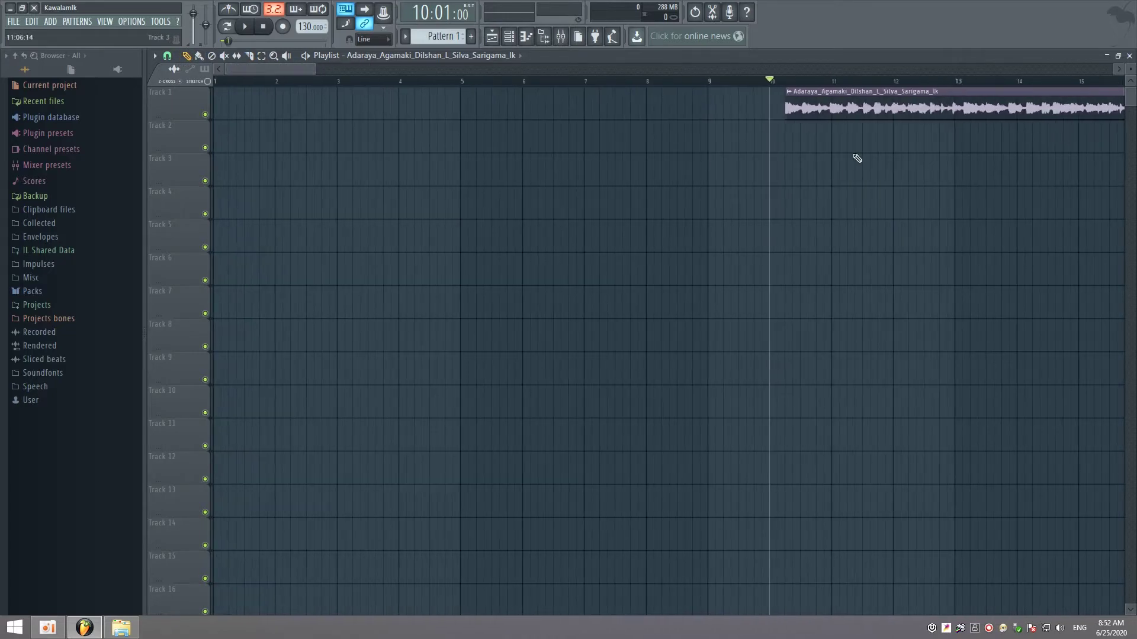
left_click_drag(853, 93, 258, 71)
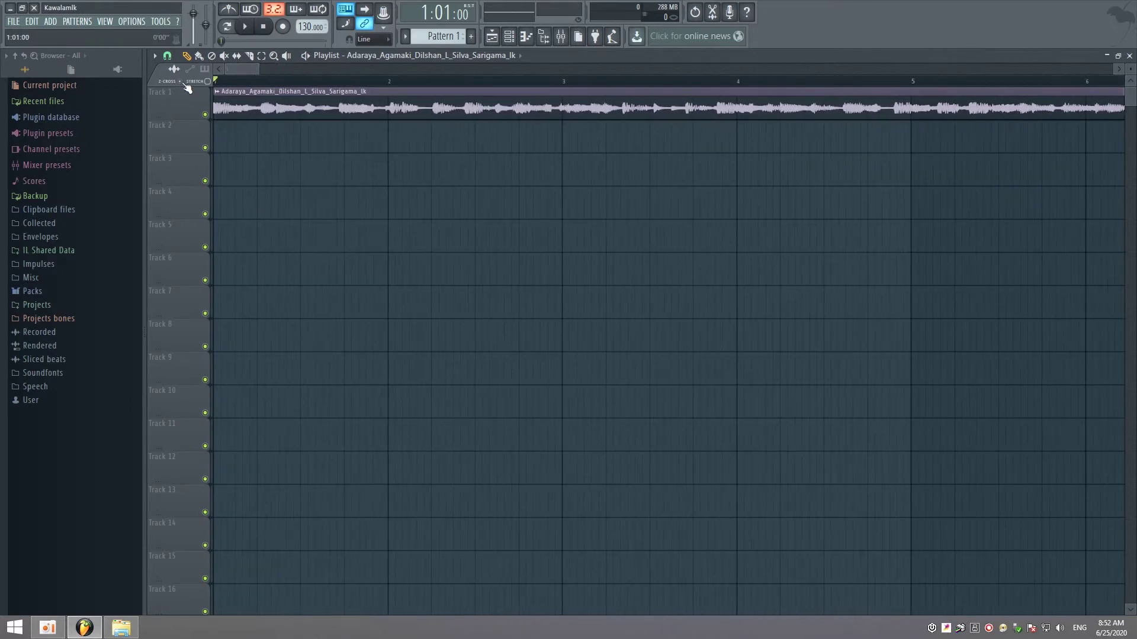
left_click(245, 27)
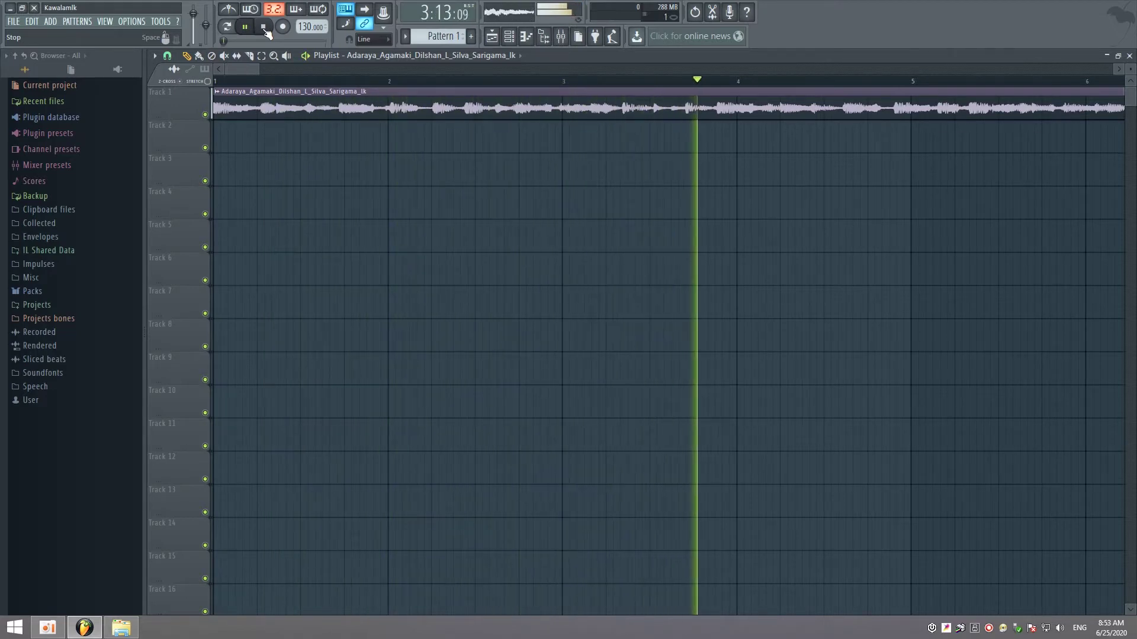
left_click(264, 26)
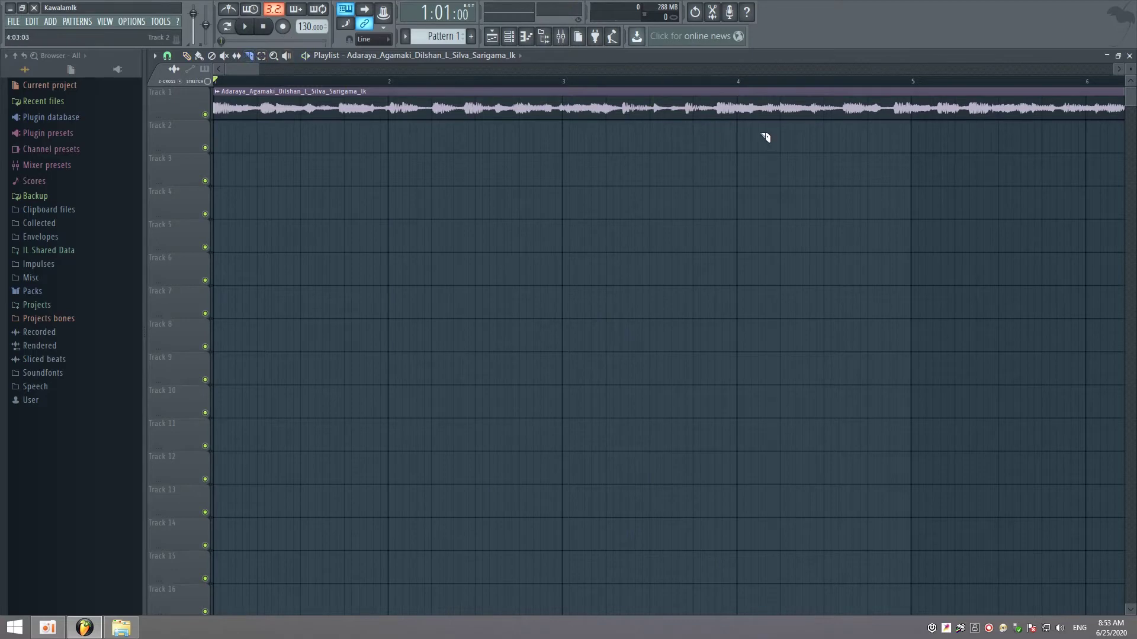
Slice the song clip shortly after bar 4 and delete the remainder behind the cut.
left_click(765, 102)
left_click(186, 55)
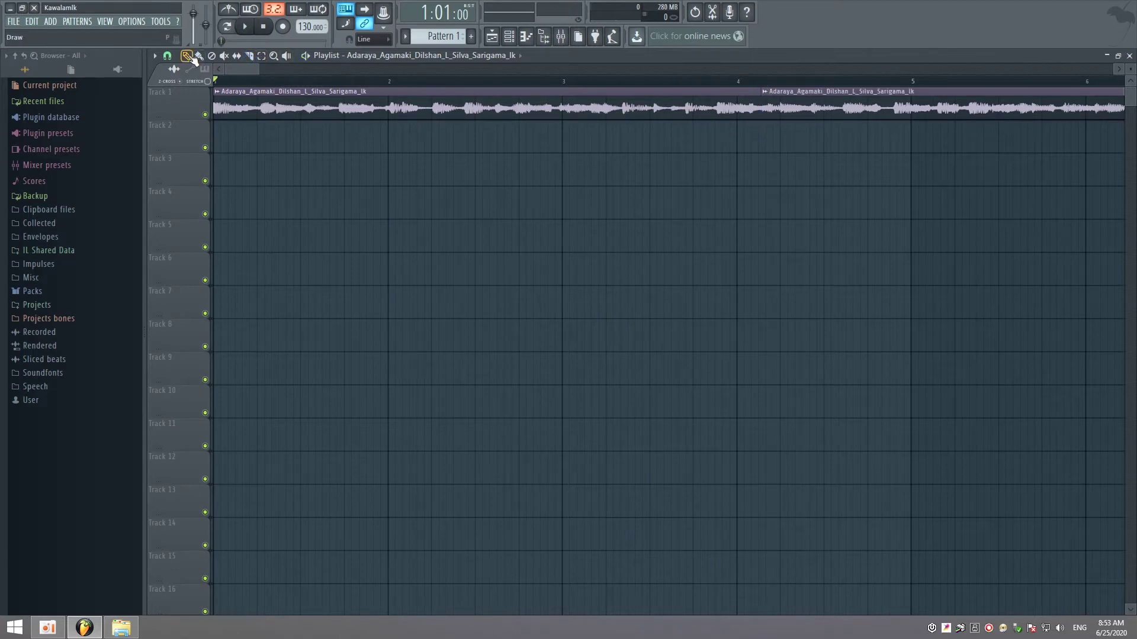
right_click(812, 99)
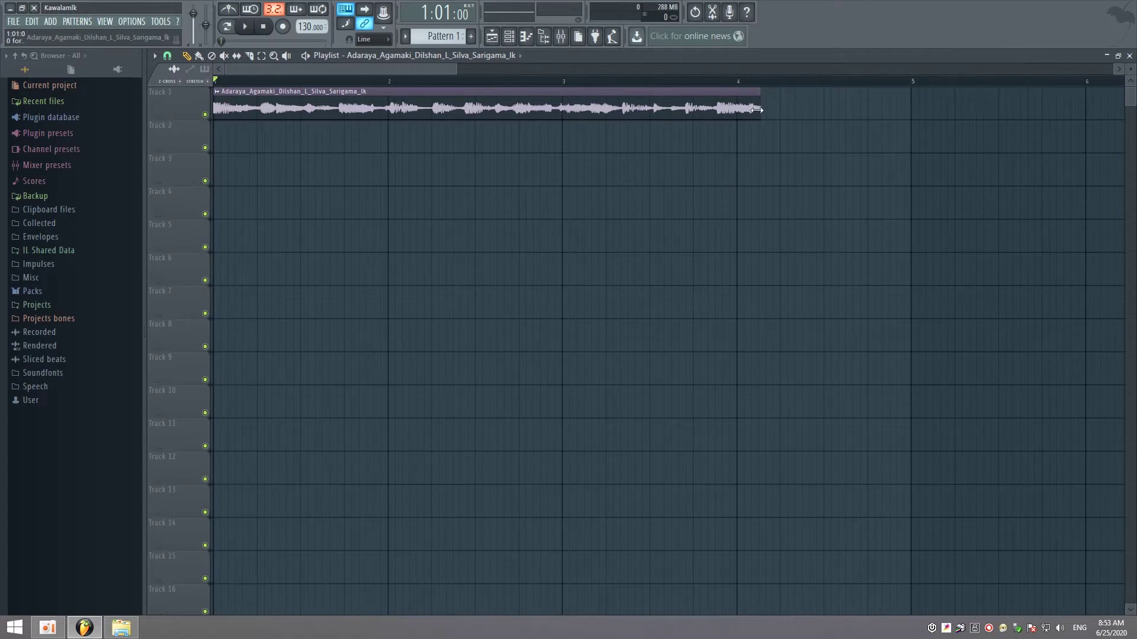
Time-stretch the clip to end shortly after bar 3, fine-tuning it so its last strong beat lands on the bar 3 line.
left_click_drag(757, 110, 588, 110)
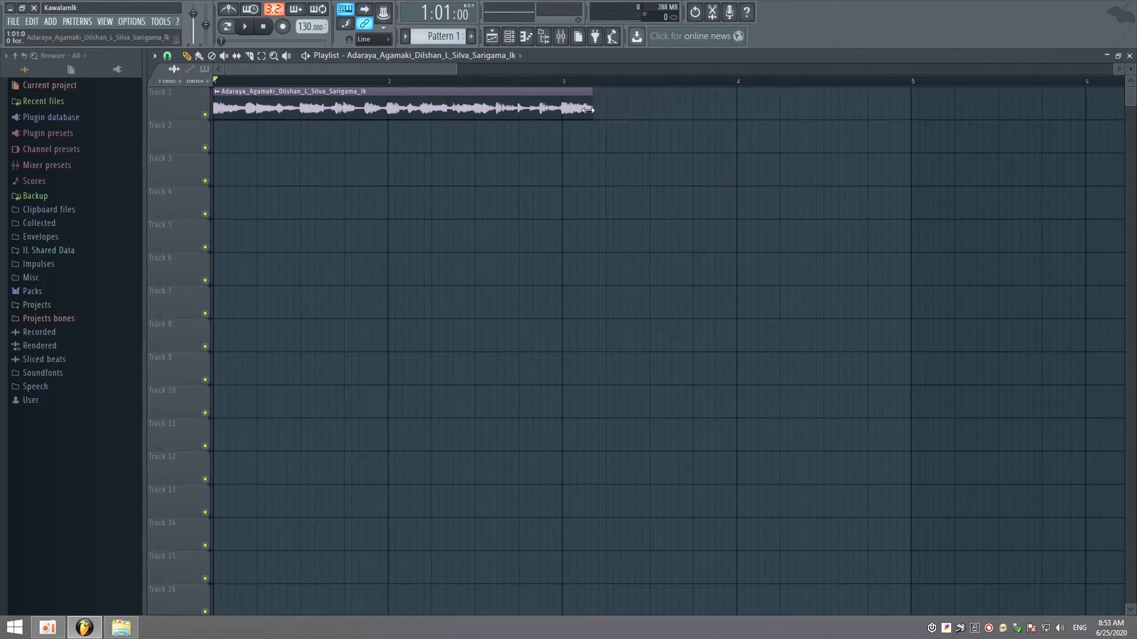
scroll(582, 86, "up", 5)
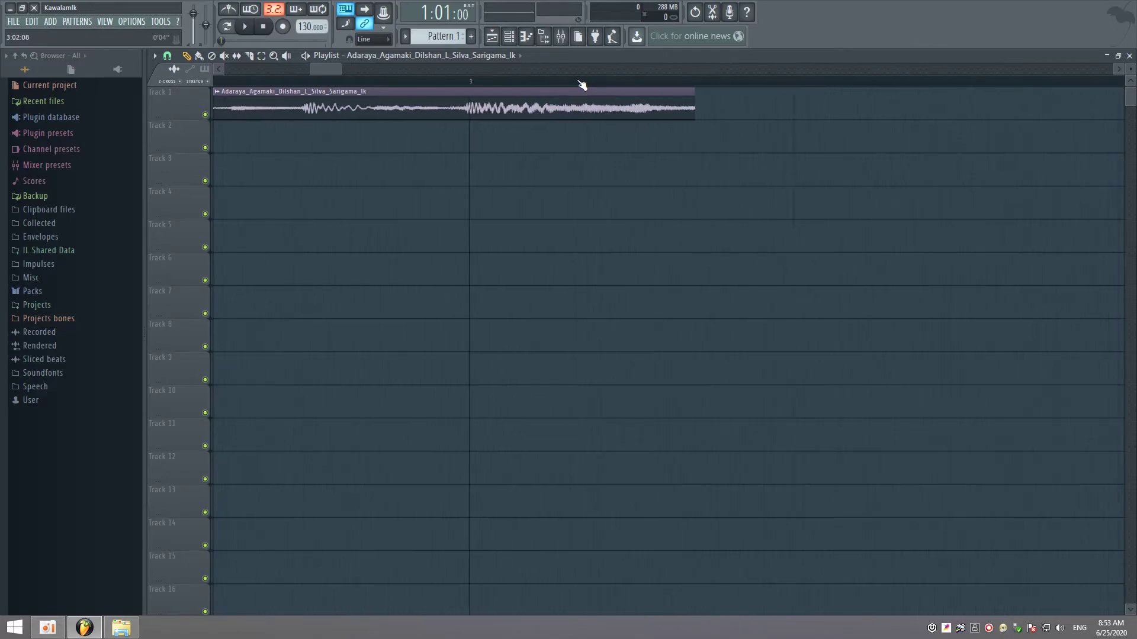
scroll(582, 85, "down", 1)
key("ctrl+z")
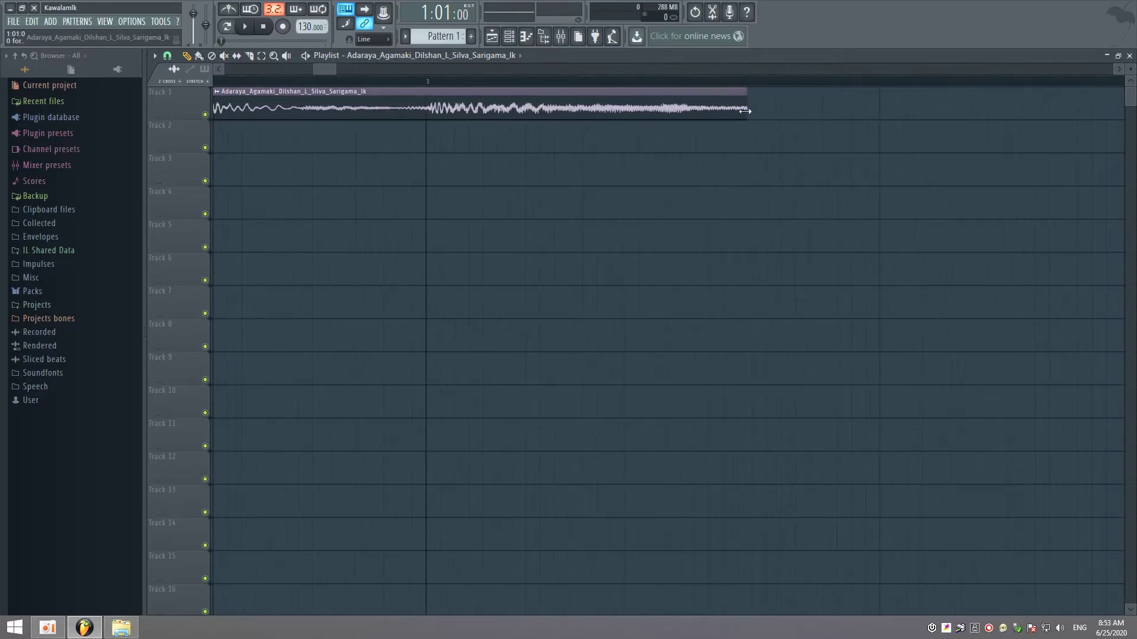
left_click_drag(745, 111, 741, 111)
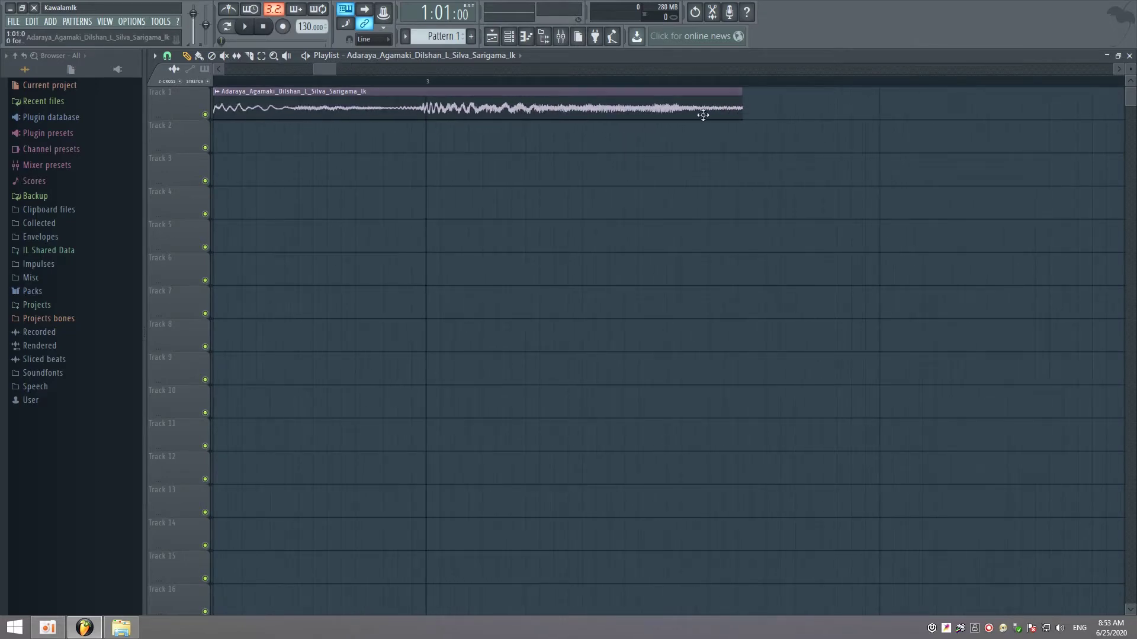
Extend the stretched song clip to just past bar 19 and check how its beats line up with the bar 19 line.
scroll(542, 84, "down", 4)
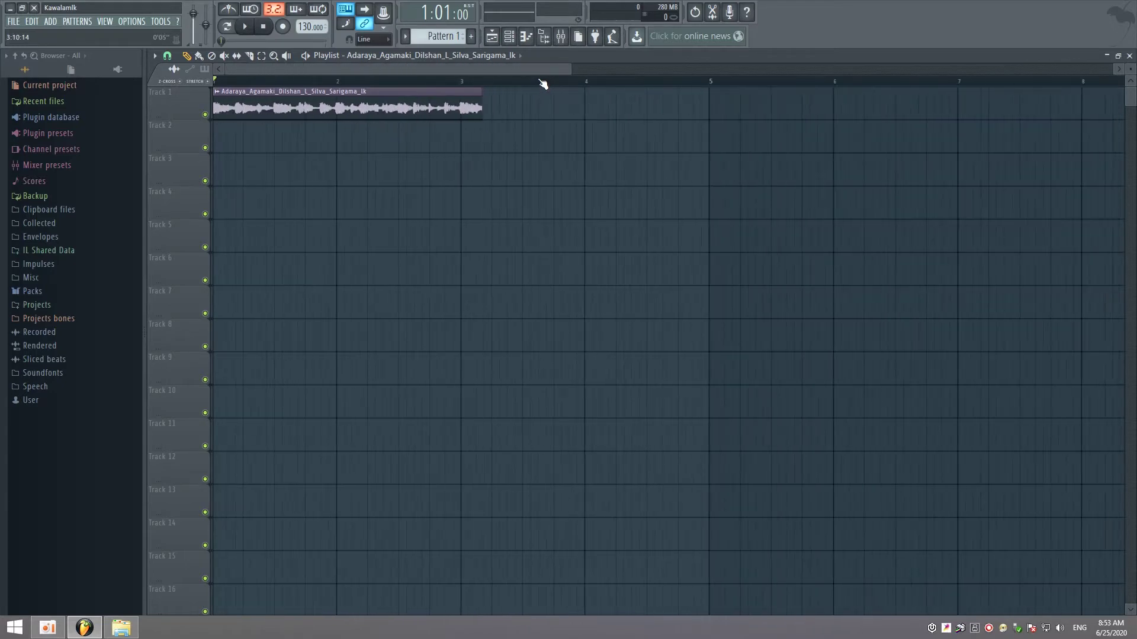
left_click_drag(571, 69, 1118, 84)
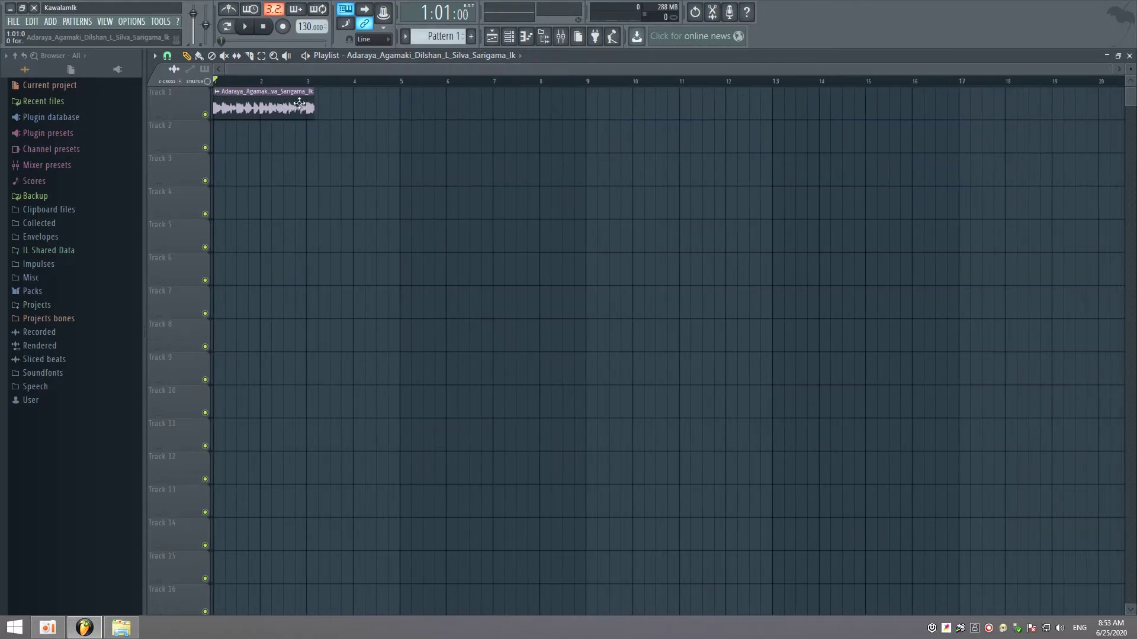
left_click_drag(313, 94, 1055, 94)
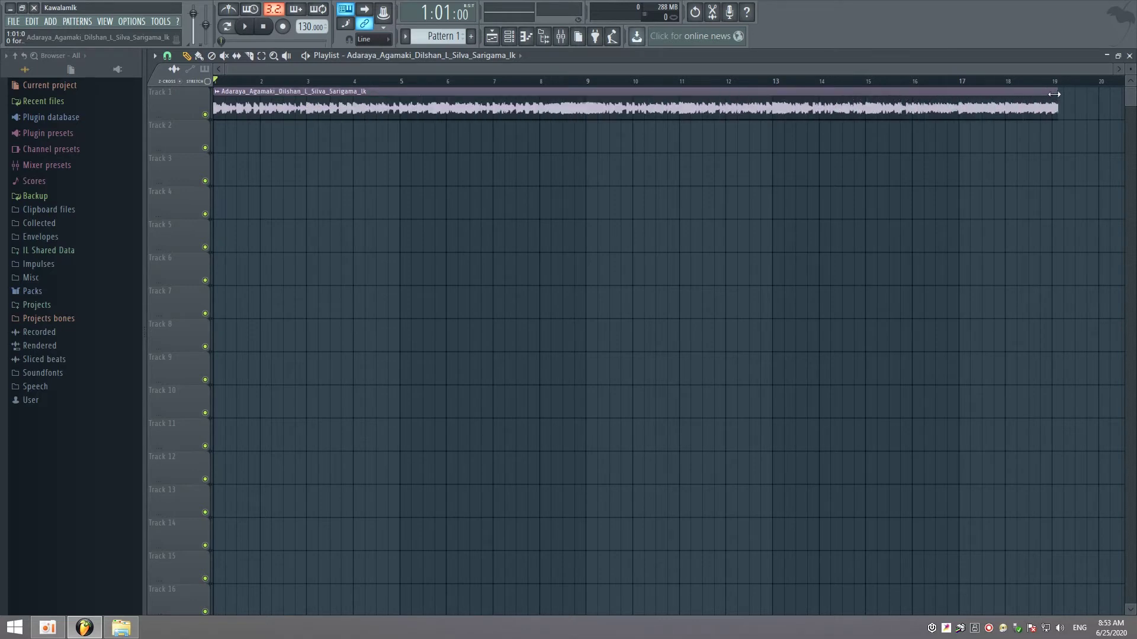
left_click_drag(249, 71, 527, 94)
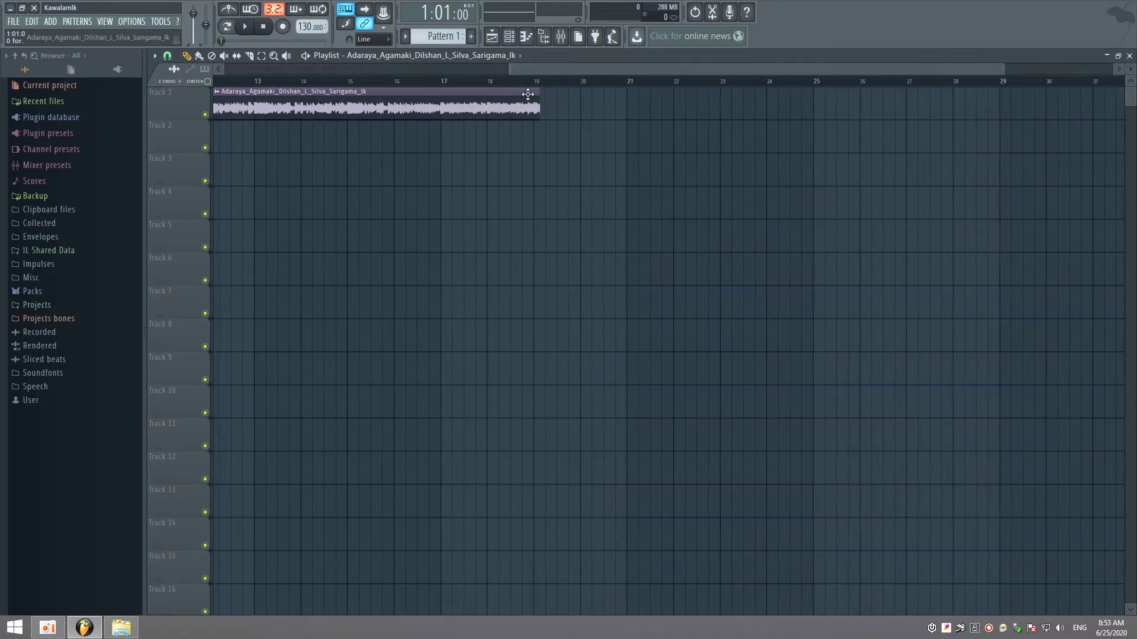
scroll(528, 94, "up", 6)
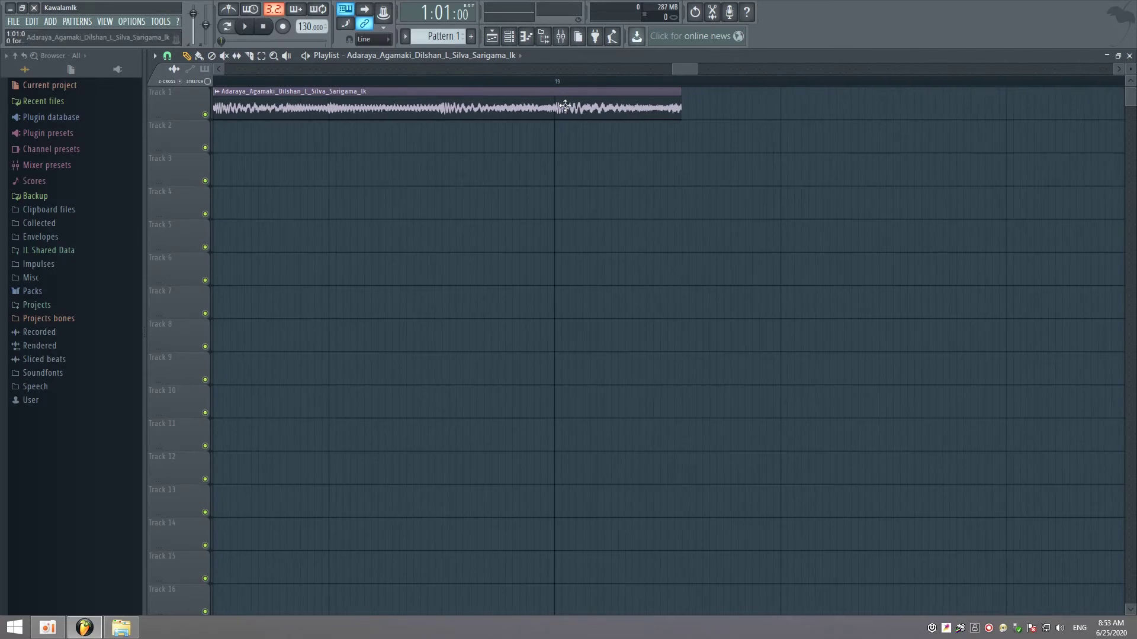
left_click_drag(697, 68, 1056, 112)
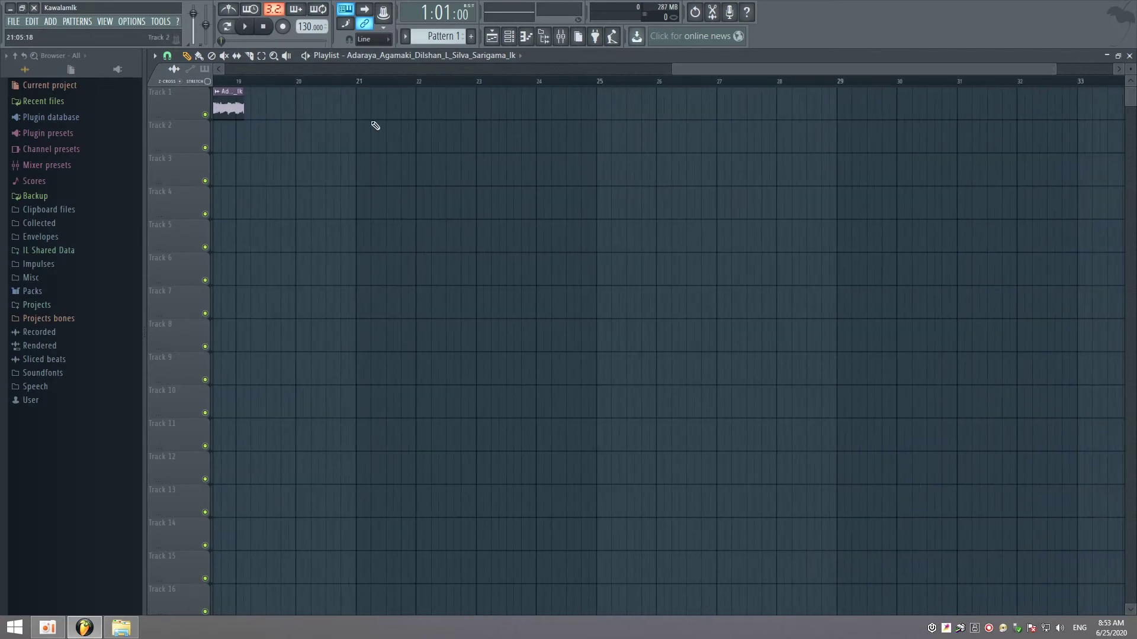
Extend the song clip to just before bar 32, then just past bar 33, to compare its beats with the bar lines.
left_click_drag(244, 109, 1010, 109)
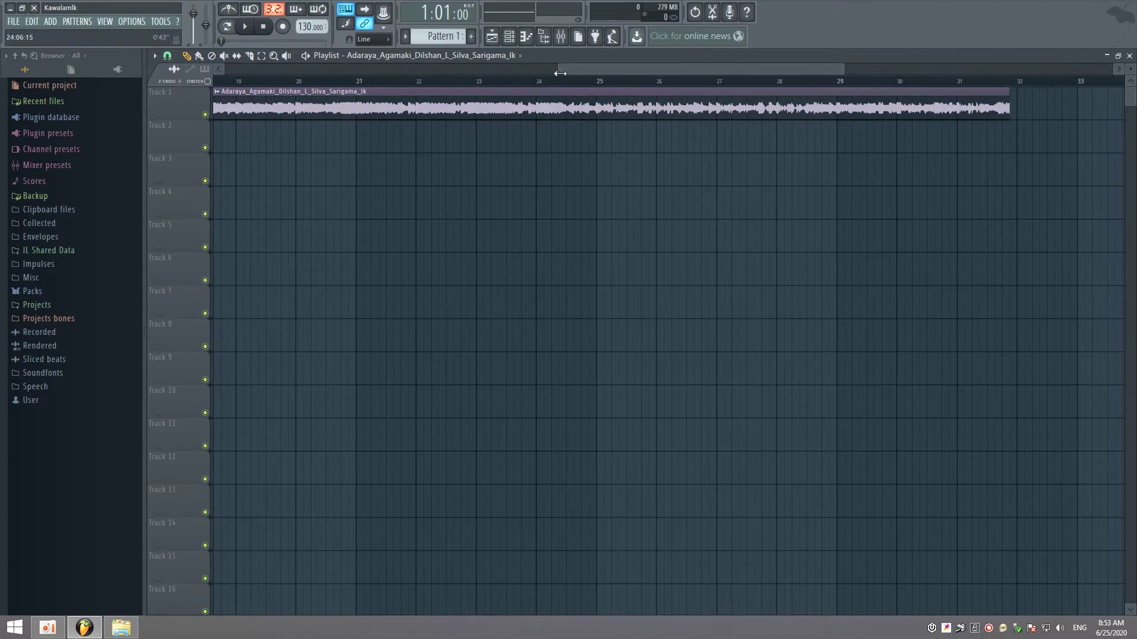
left_click_drag(560, 73, 771, 87)
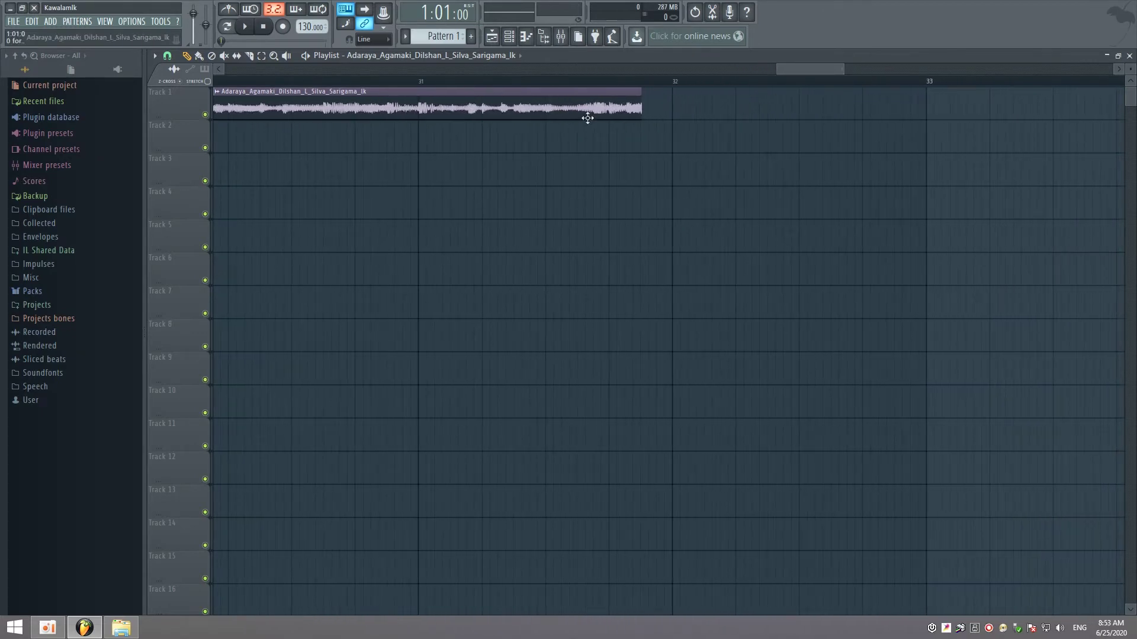
scroll(587, 119, "up", 3)
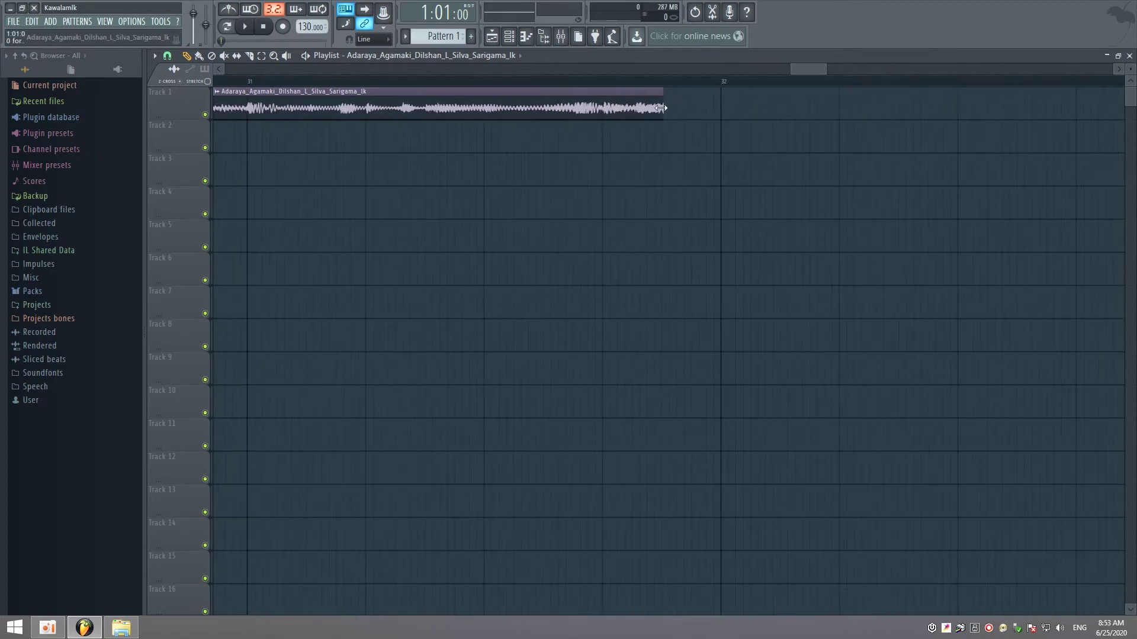
left_click_drag(661, 108, 1078, 110)
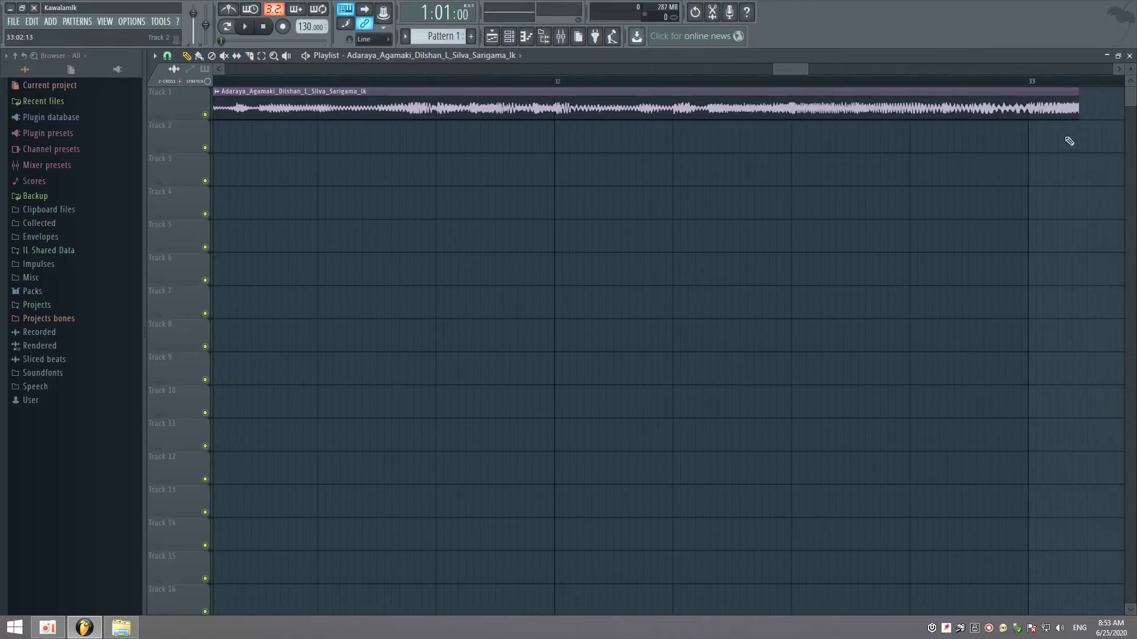
Extend the song clip on Track 1 to its full length, ending shortly after bar 82, and inspect its closing bars.
left_click_drag(809, 68, 1113, 69)
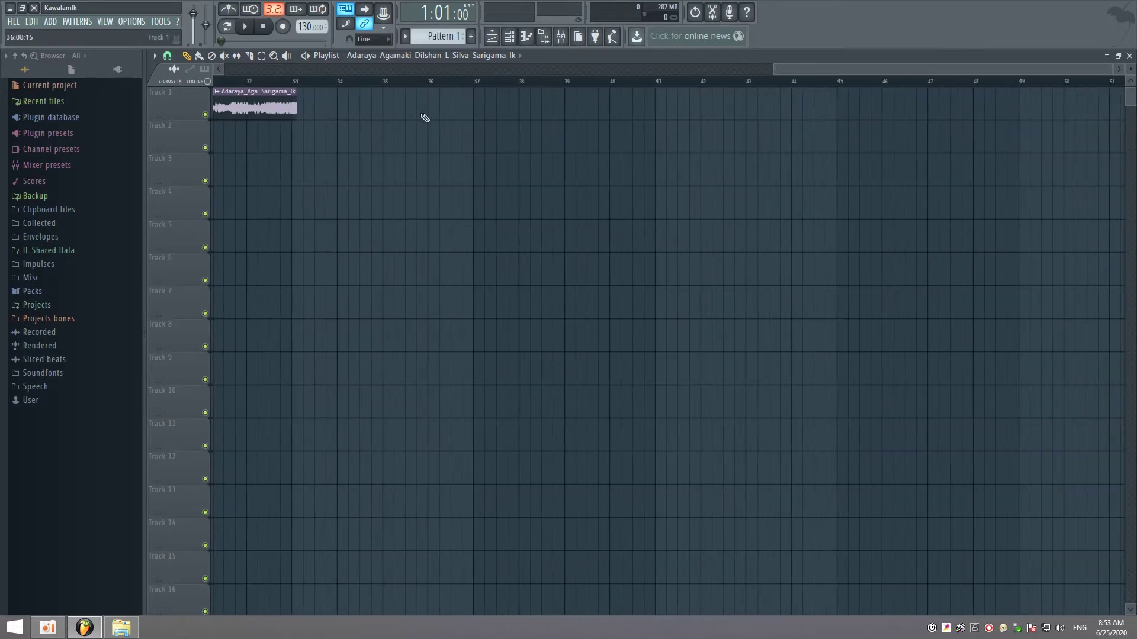
left_click_drag(292, 103, 1051, 140)
left_click_drag(638, 69, 225, 70)
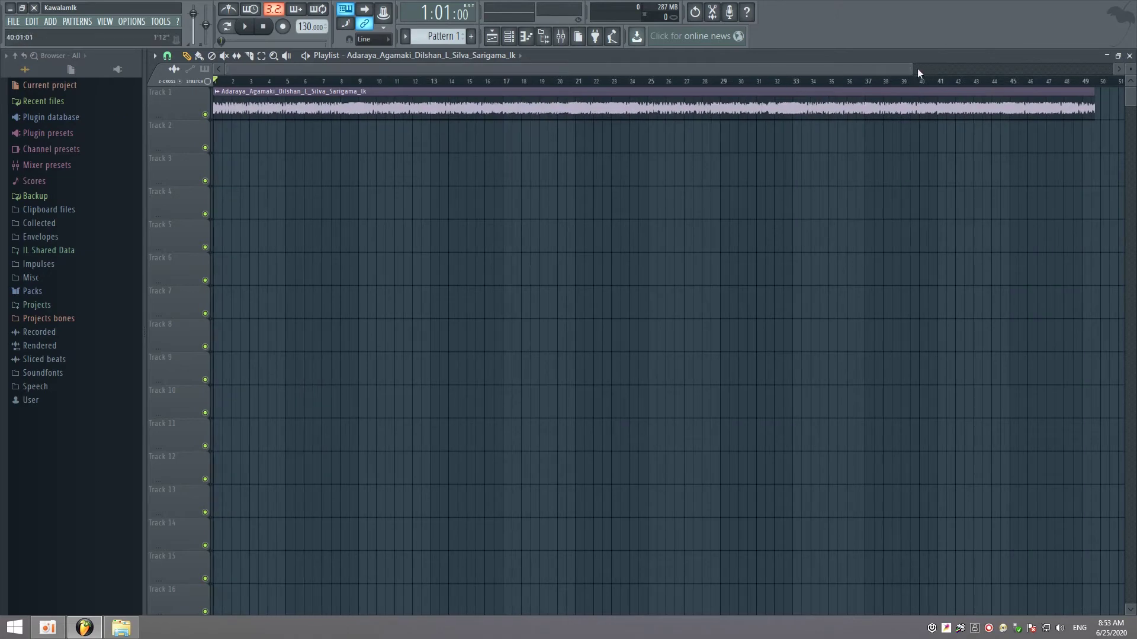
left_click_drag(915, 70, 983, 70)
left_click_drag(879, 113, 1045, 114)
scroll(1004, 82, "up", 6)
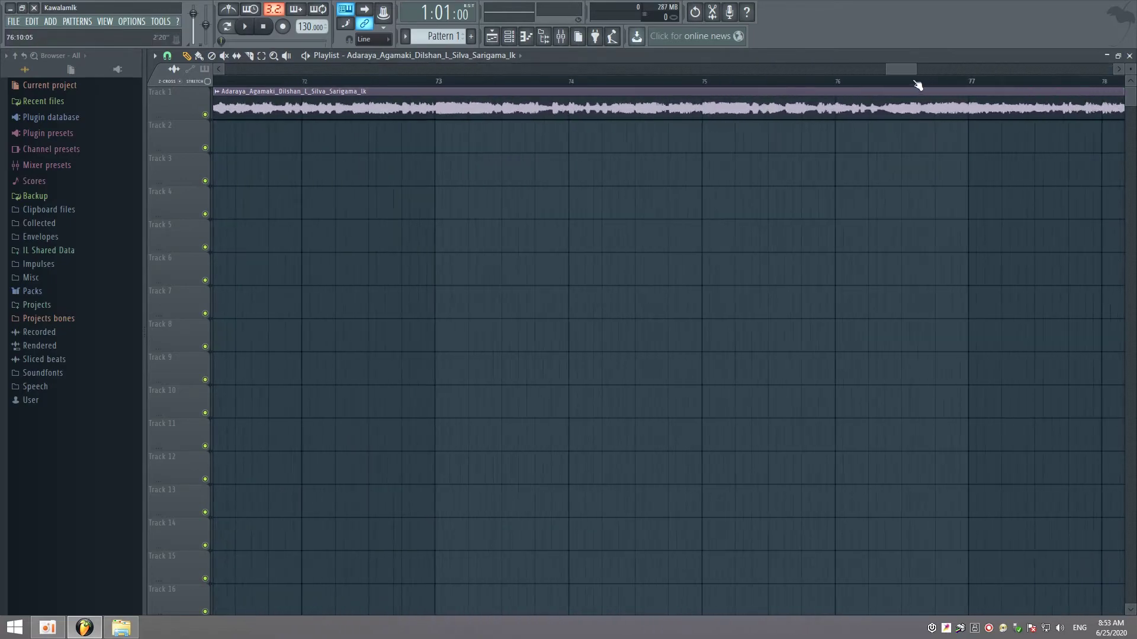
scroll(917, 85, "down", 8)
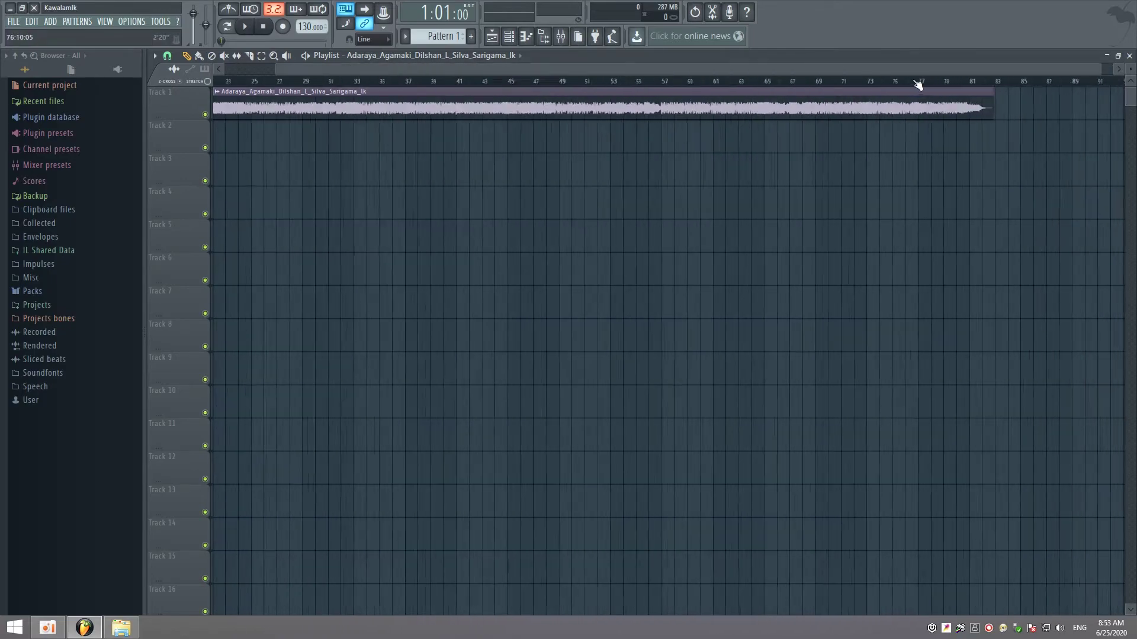
Show the whole song in the playlist and play its opening from bar 1 to check the stretched sound.
left_click(155, 55)
left_click(174, 229)
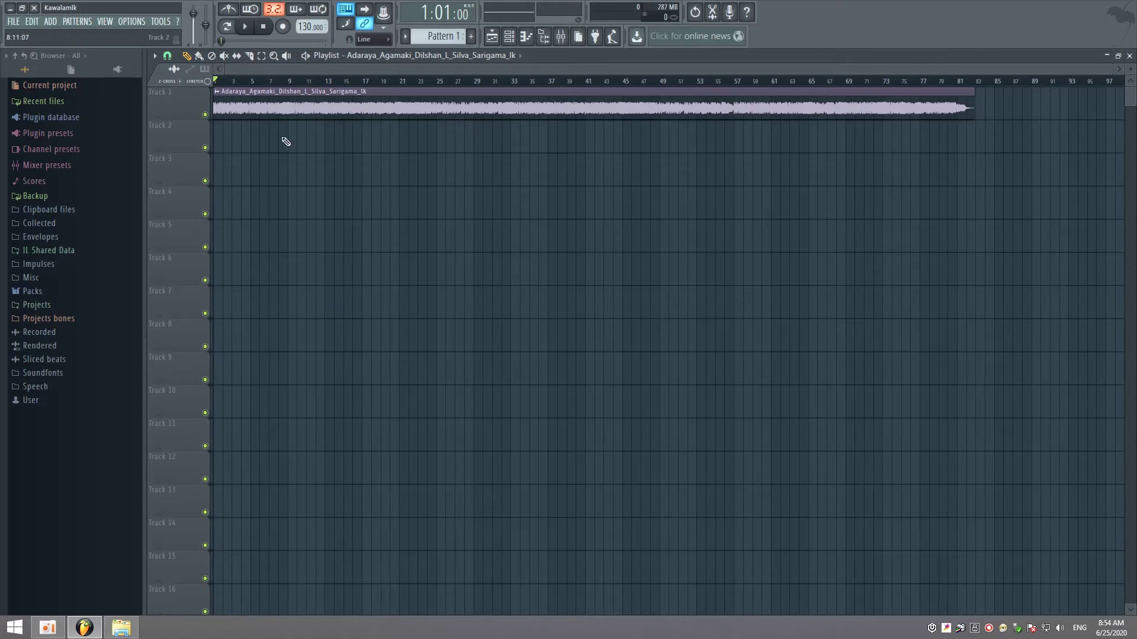
left_click(245, 26)
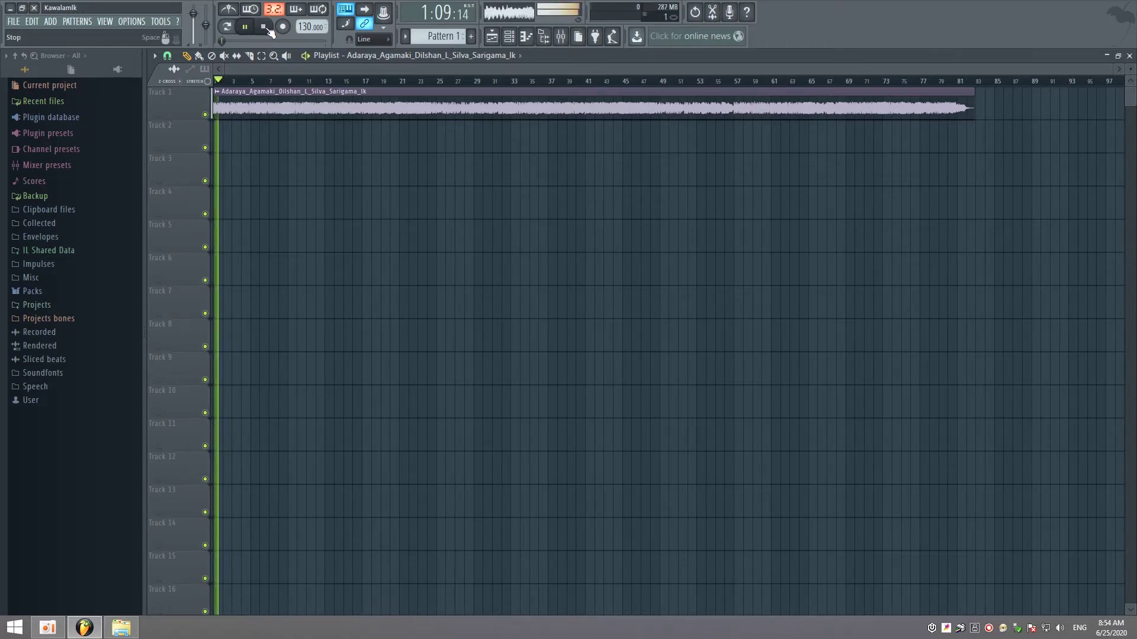
left_click(264, 26)
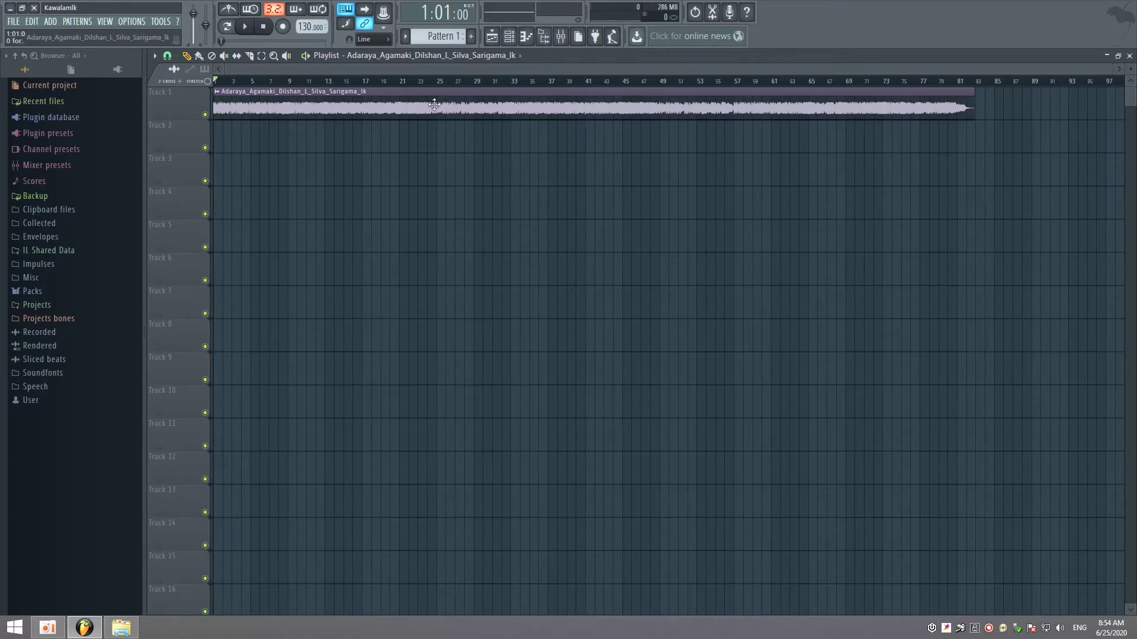
double_click(298, 104)
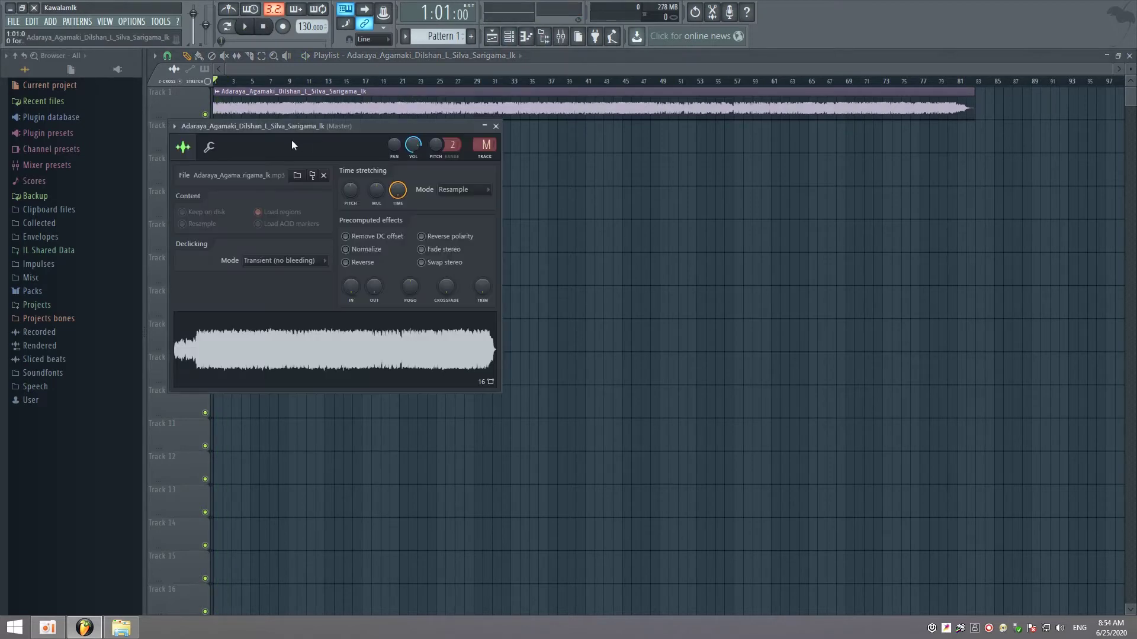
left_click_drag(276, 127, 318, 90)
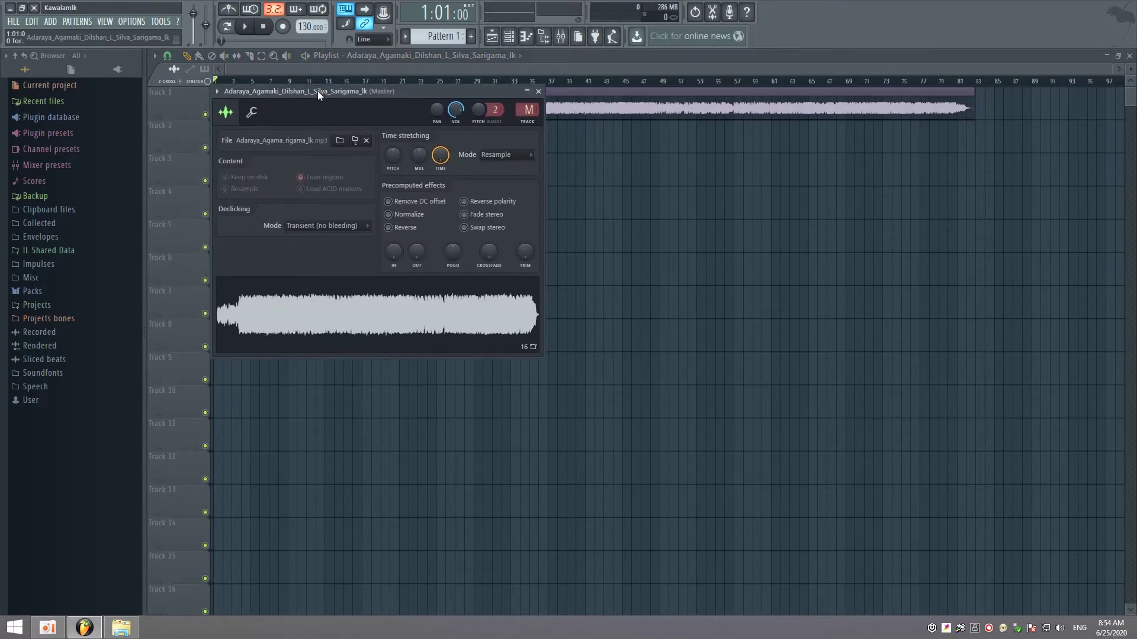
right_click(389, 153)
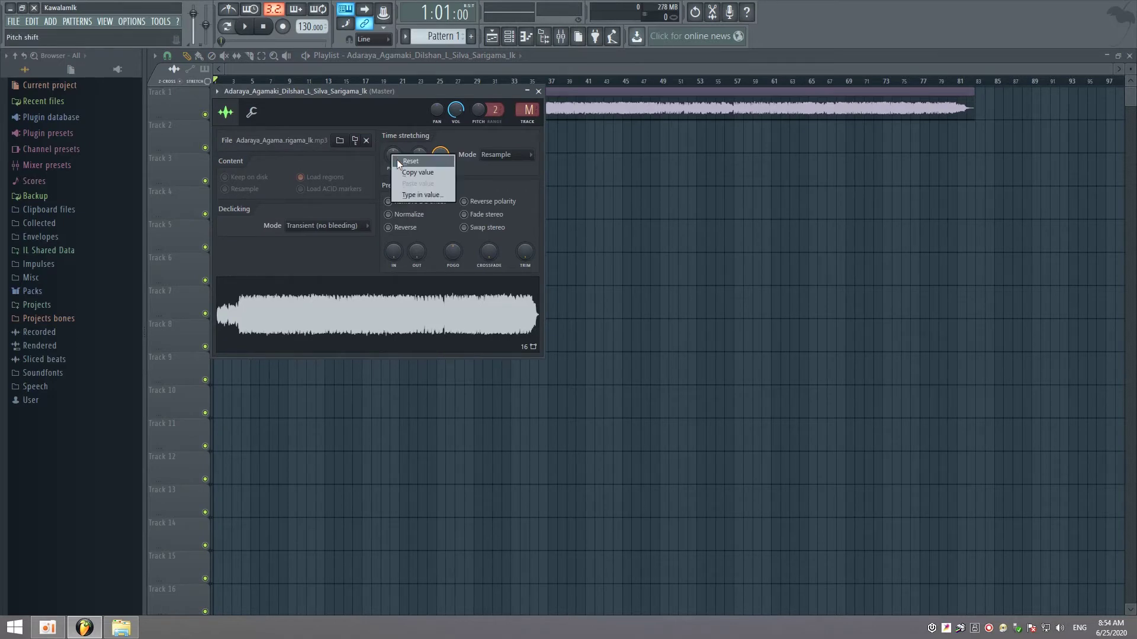
left_click(539, 92)
left_click(538, 91)
Set the project tempo to 123 and reset the song clip's time-stretching pitch, checking the sound from bar 1.
left_click_drag(310, 26, 311, 35)
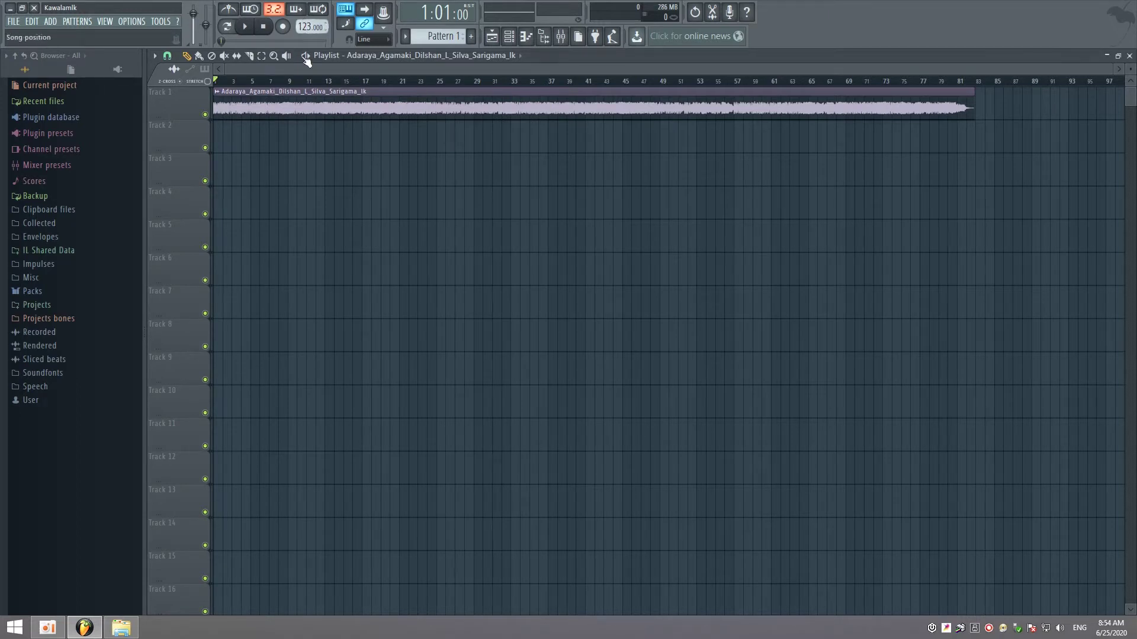
double_click(304, 105)
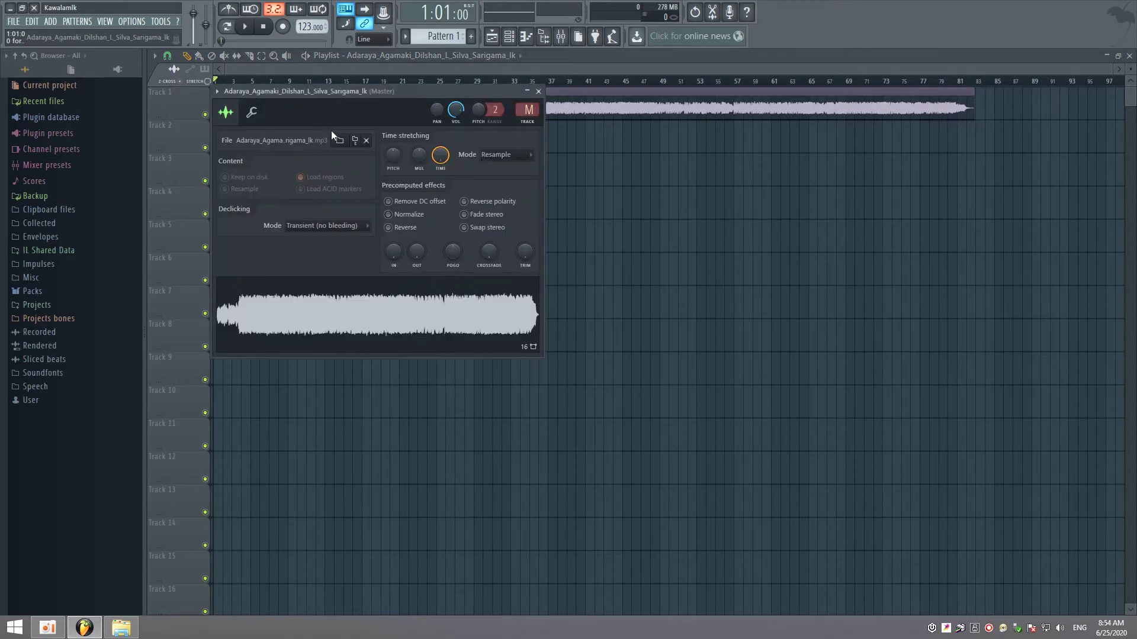
right_click(385, 155)
left_click(392, 158)
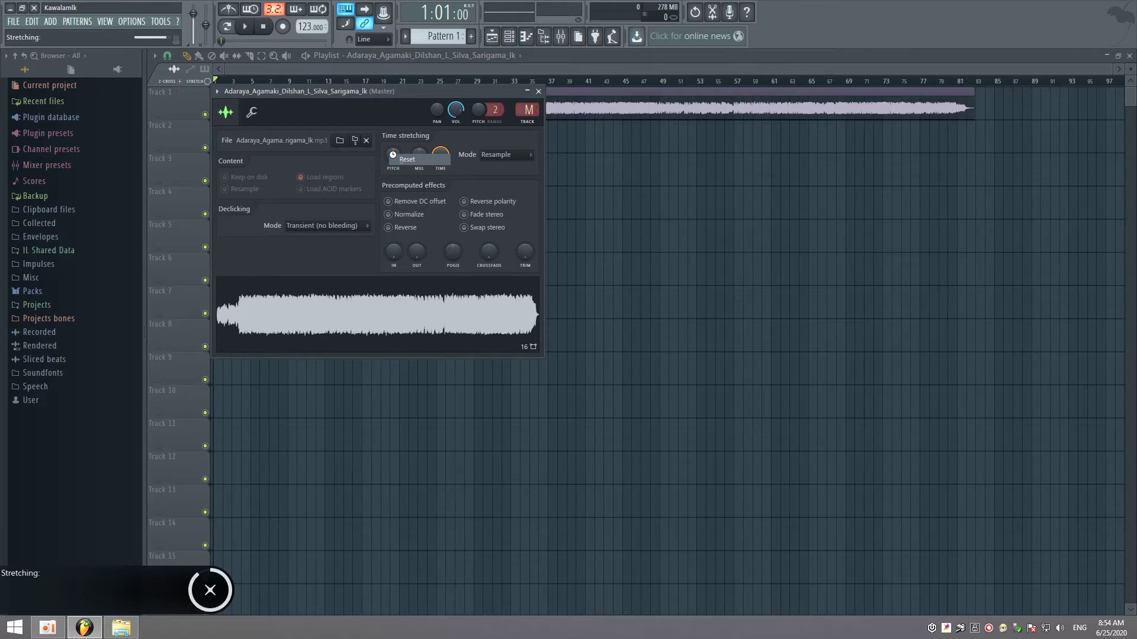
left_click(538, 91)
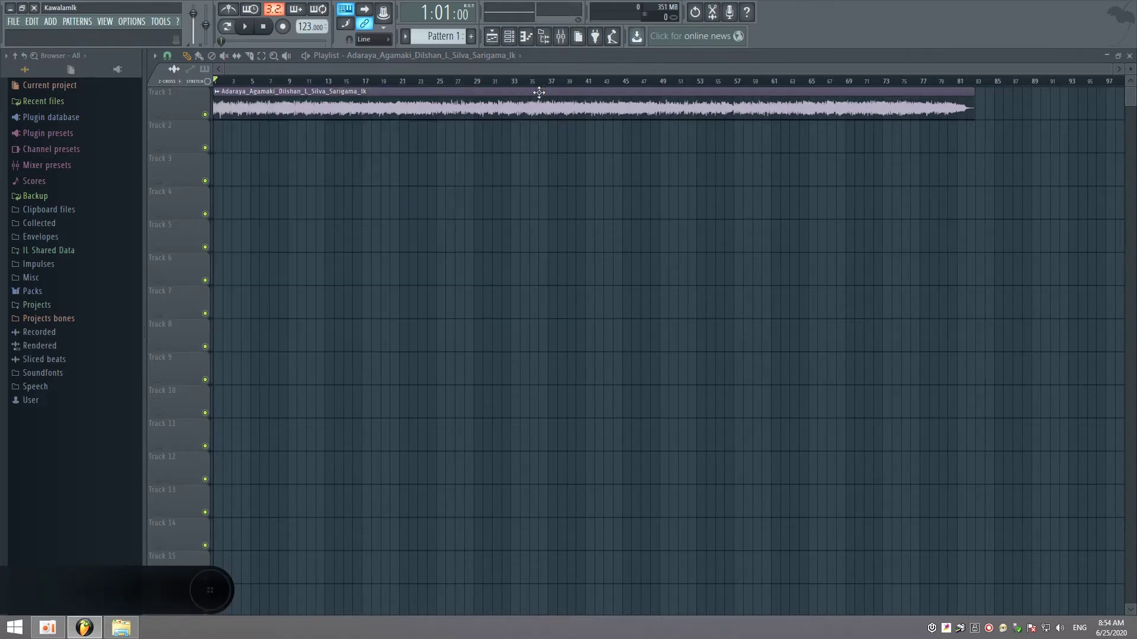
left_click(241, 25)
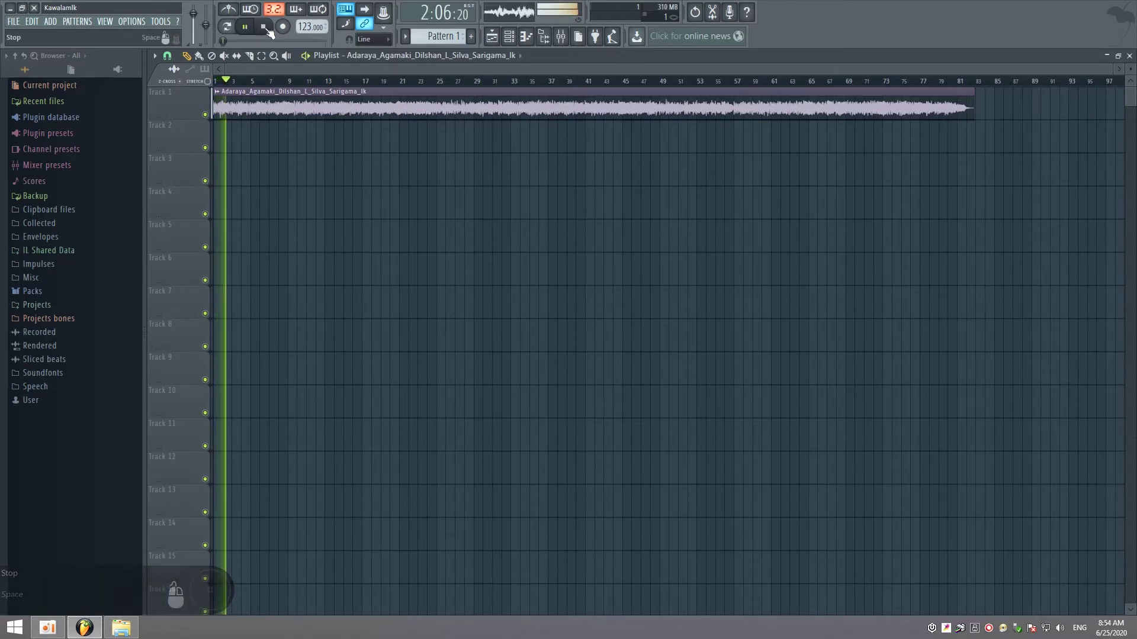
left_click(270, 29)
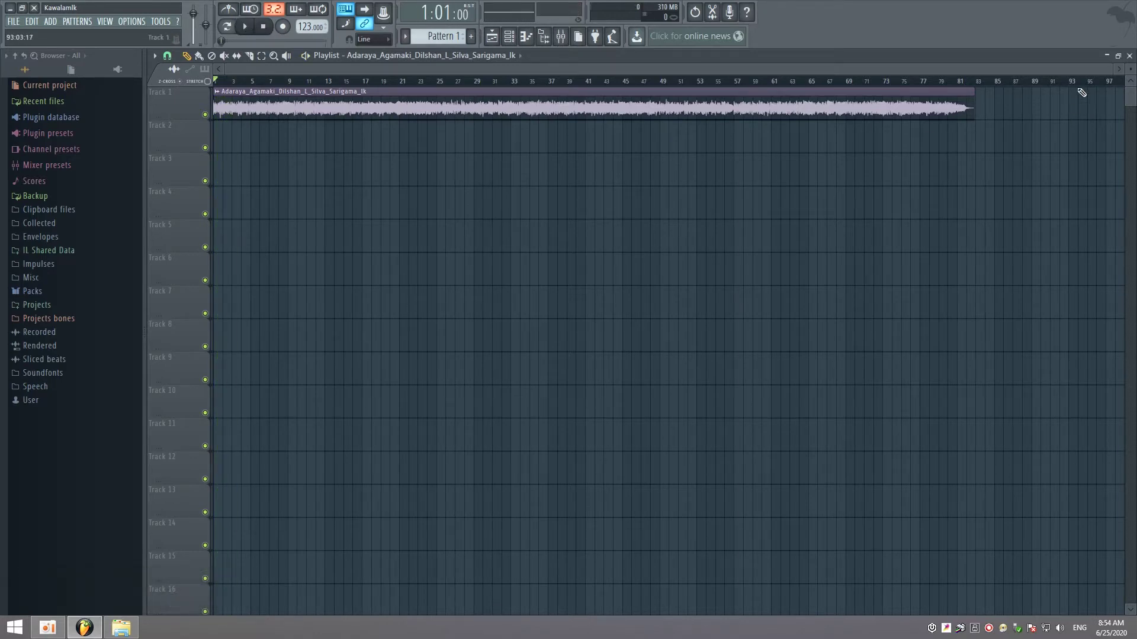
Set the playlist snap to Bar, shift the song clip several bars along and restore its trimmed intro back to just before bar 2.
left_click_drag(1114, 69, 421, 66)
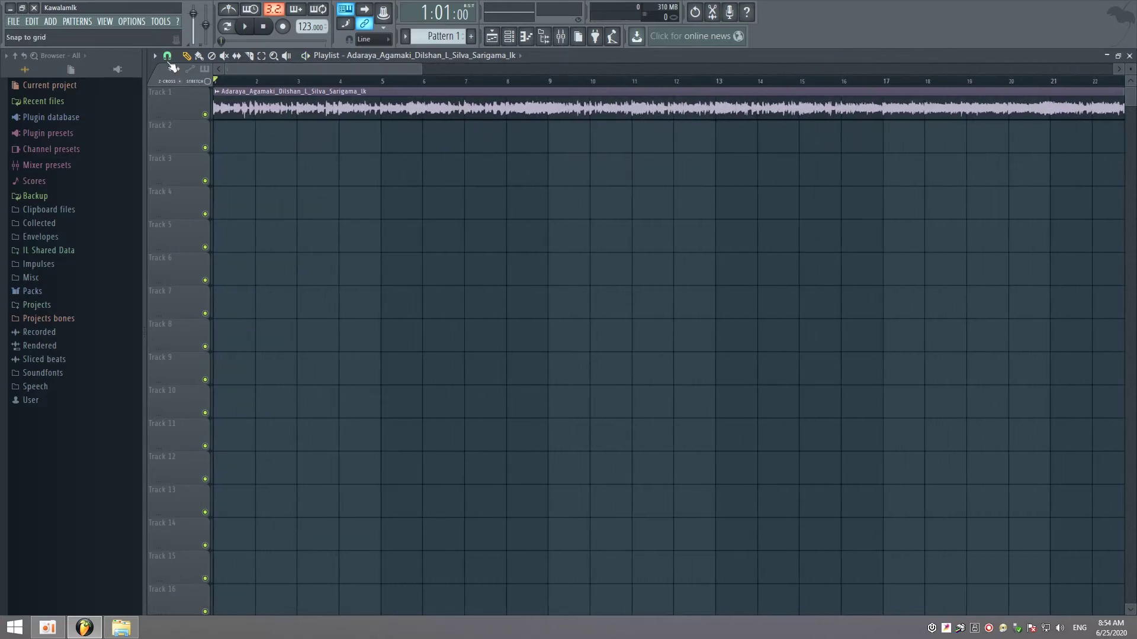
left_click(167, 55)
left_click(184, 240)
left_click_drag(229, 116, 254, 108)
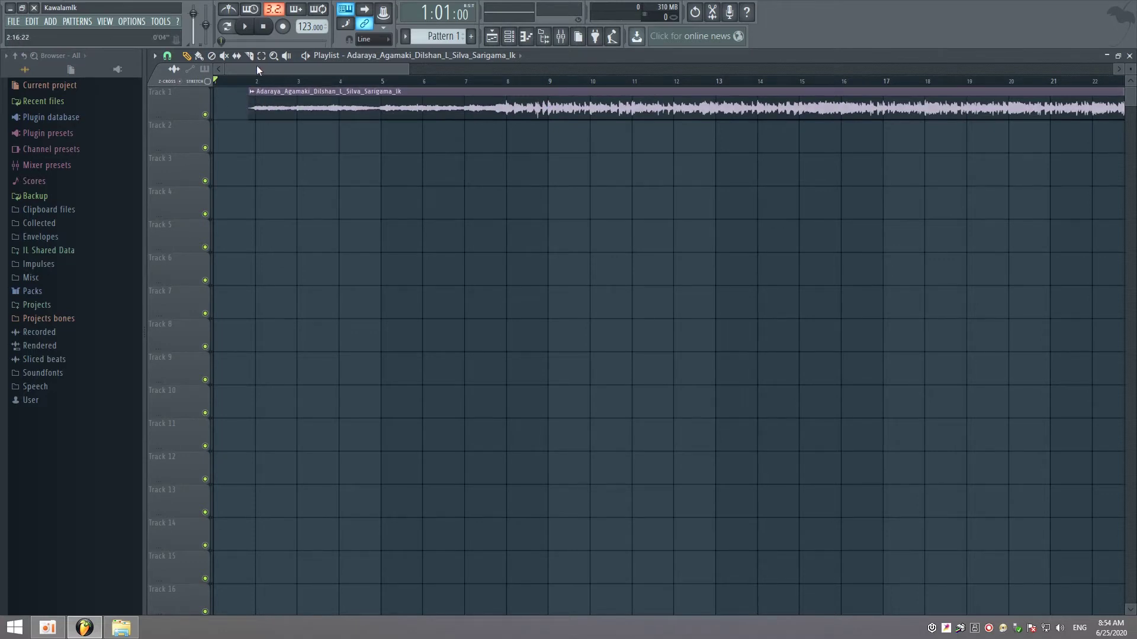
Audition the restored intro, slice the song clip at bar 5 and delete the part in front of the cut.
key("space")
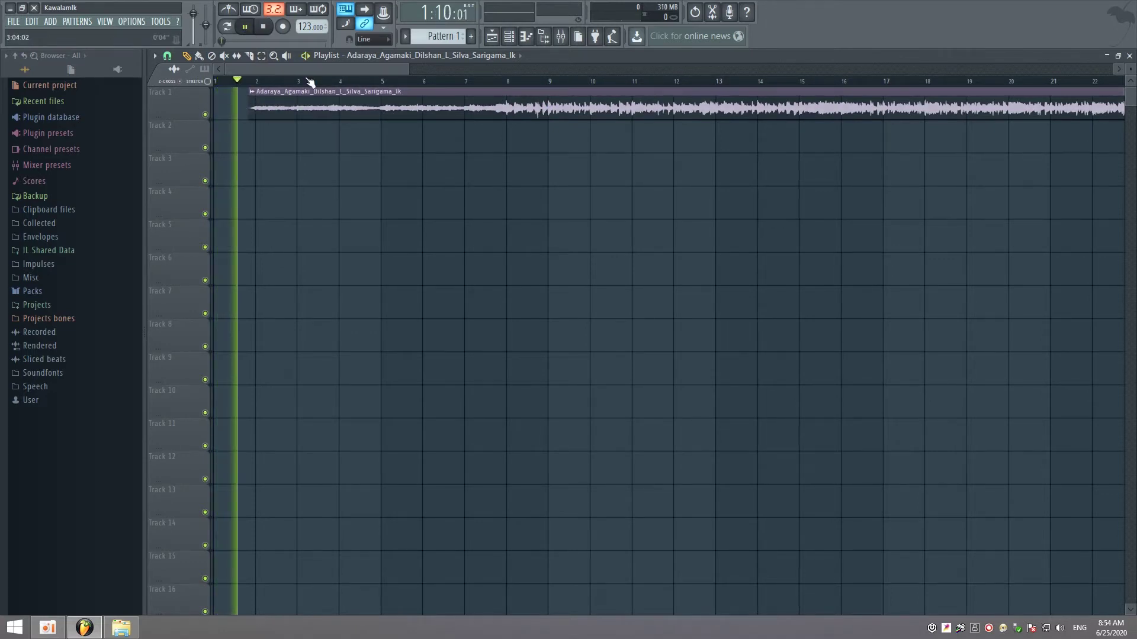
left_click(379, 81)
left_click(266, 27)
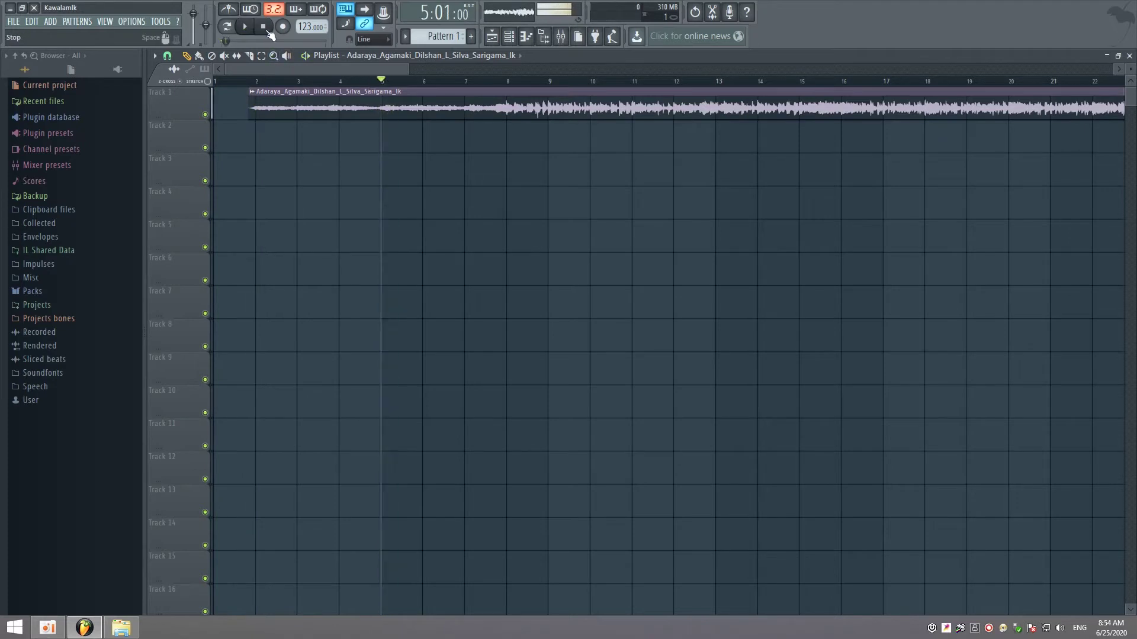
scroll(373, 83, "up", 5)
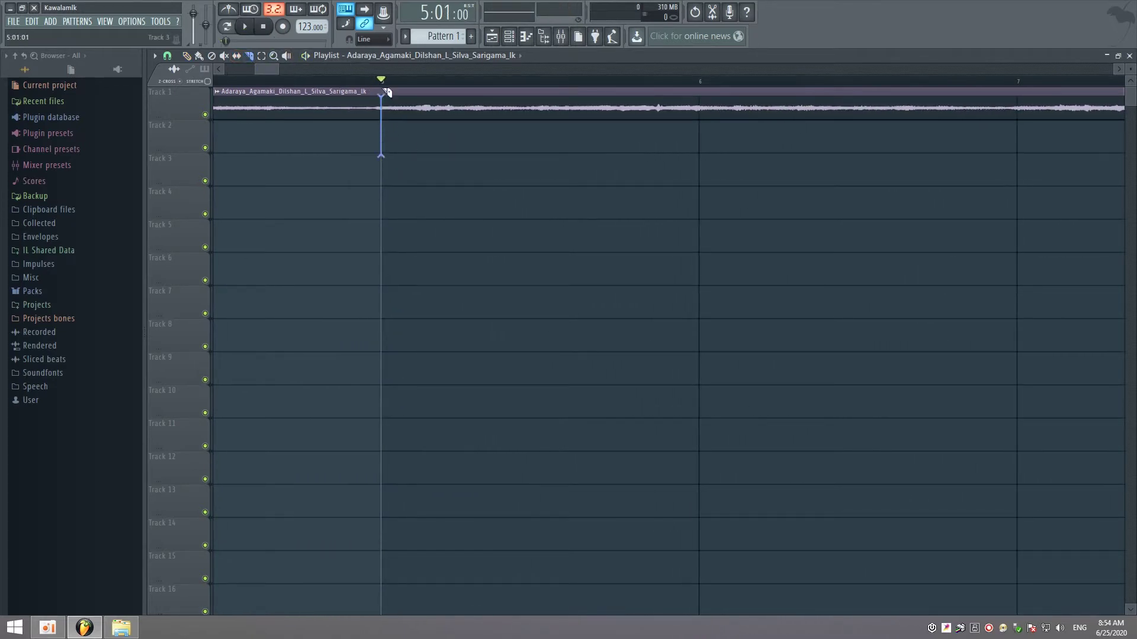
right_click(260, 90)
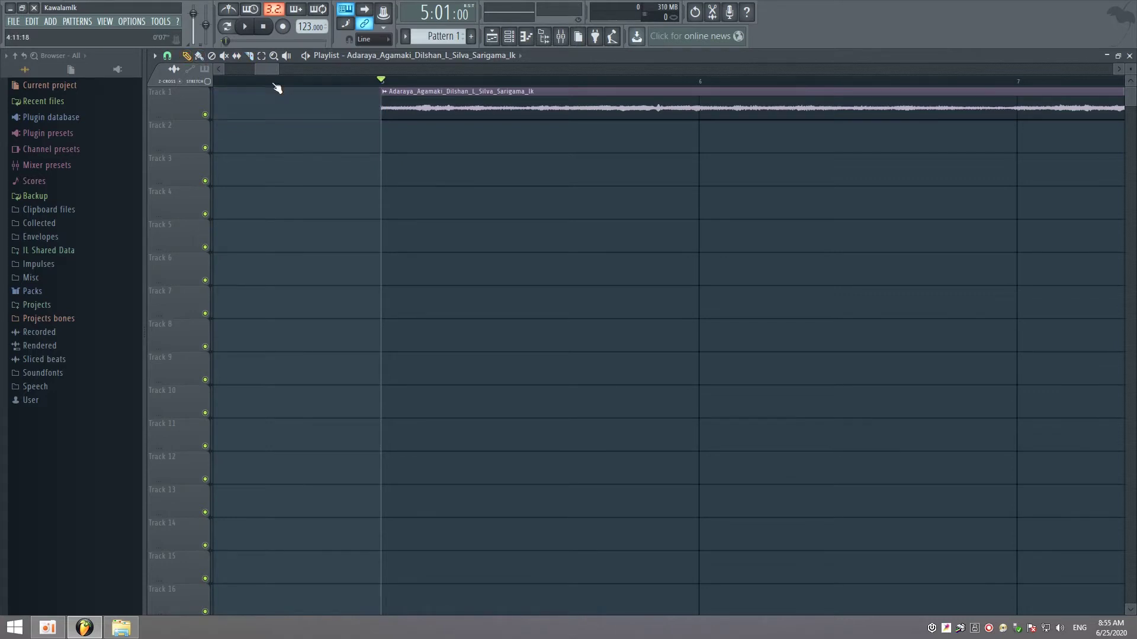
Move the song clip to start at bar 2, then extend its start slightly ahead of the bar line with snapping set to none.
left_click_drag(258, 69, 226, 70)
left_click_drag(827, 101, 396, 102)
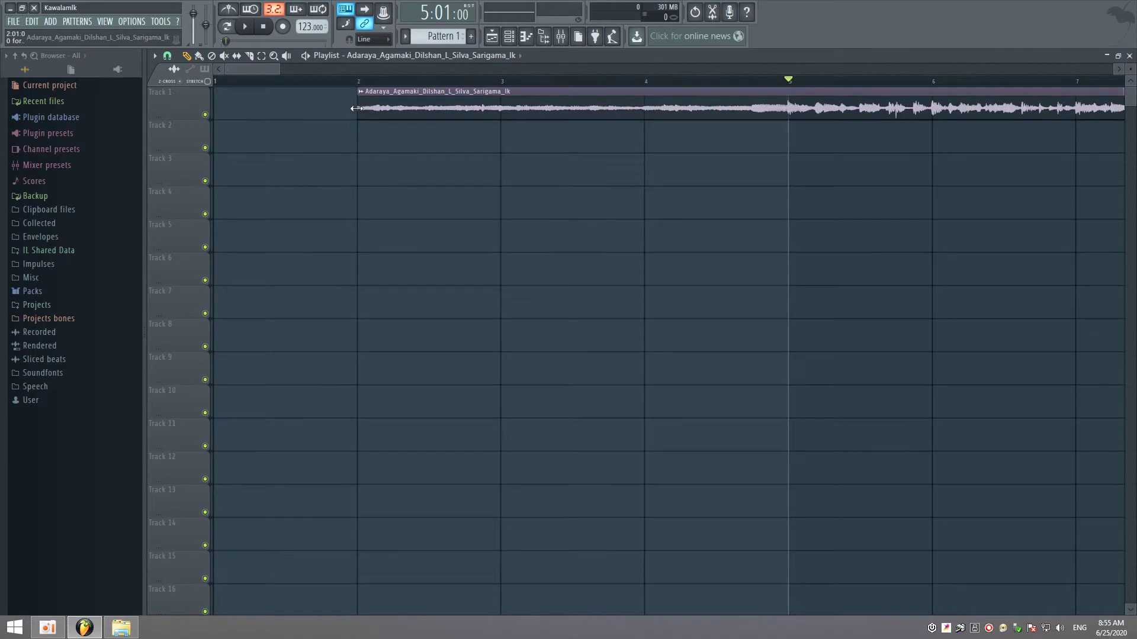
left_click(191, 72)
left_click(181, 112)
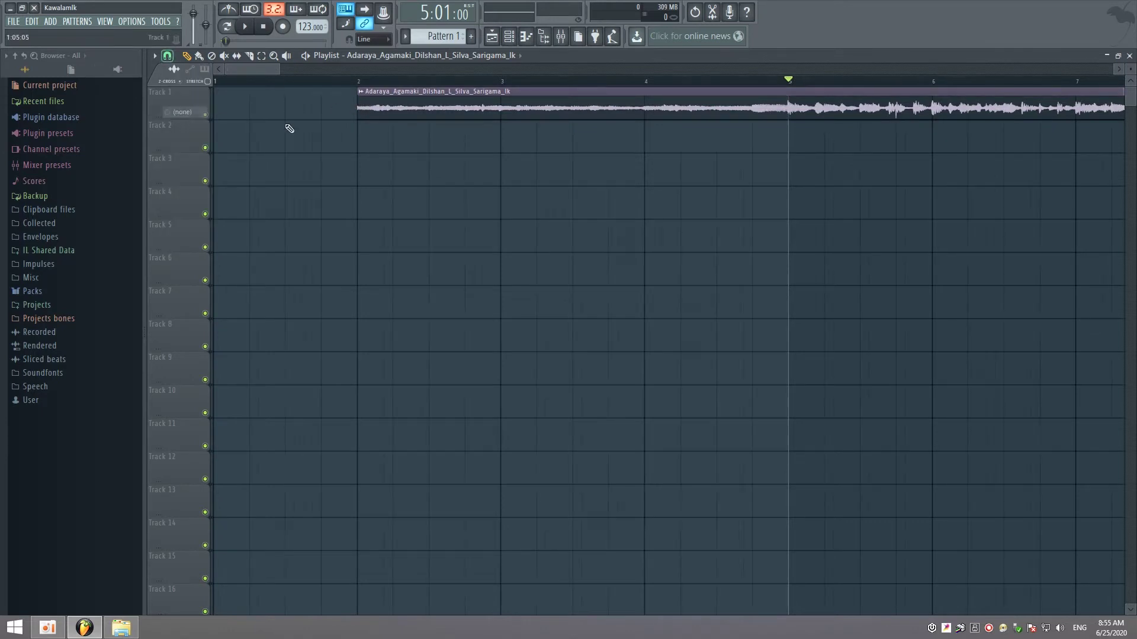
mouse_move(355, 117)
left_mouse_down()
mouse_move(302, 119)
mouse_move(345, 129)
left_mouse_up()
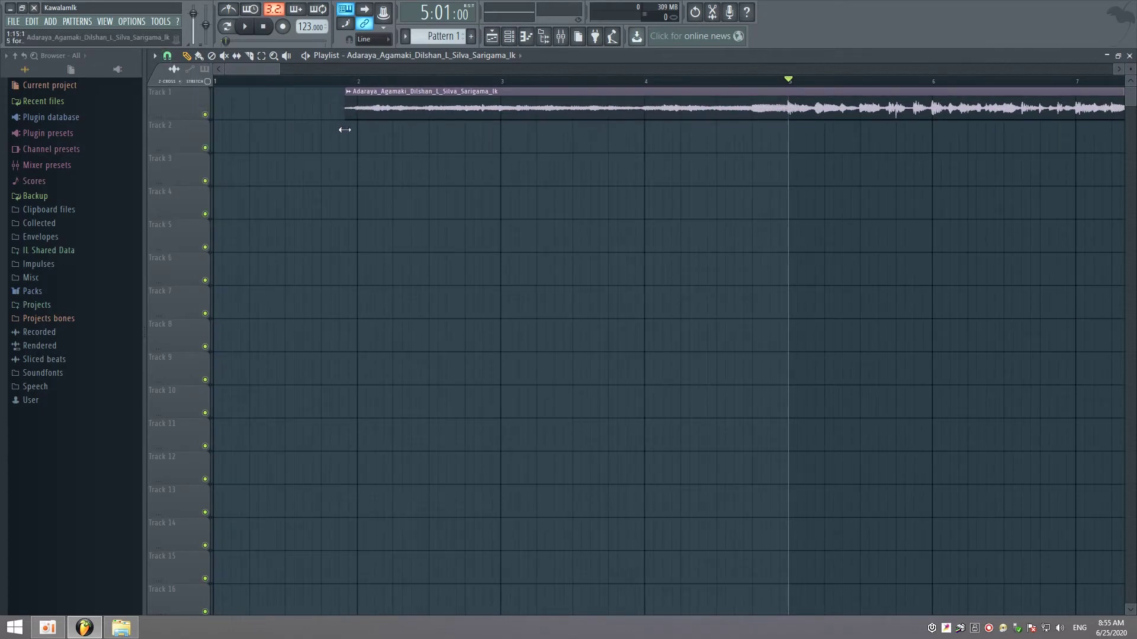
Play the playlist from partway through bar 1 to hear how the song clip comes in.
left_click(256, 79)
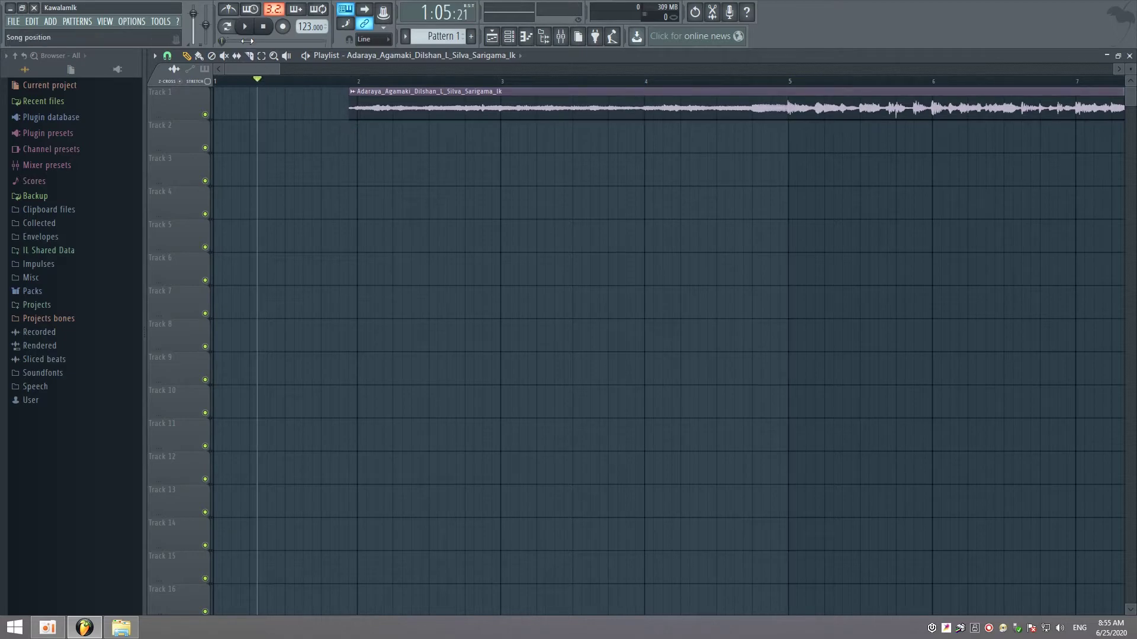
left_click(246, 28)
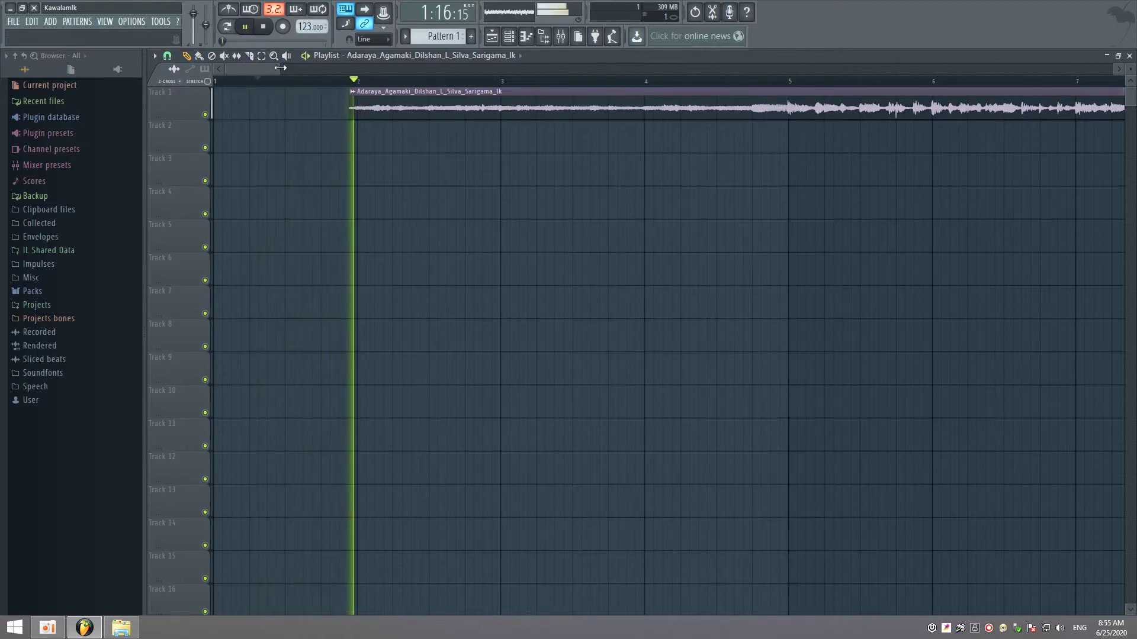
key("space")
Extend the song clip's start back to bar 1, check it by ear and set the playlist snap to Bar.
left_click_drag(348, 111, 215, 112)
left_click_drag(255, 79, 215, 79)
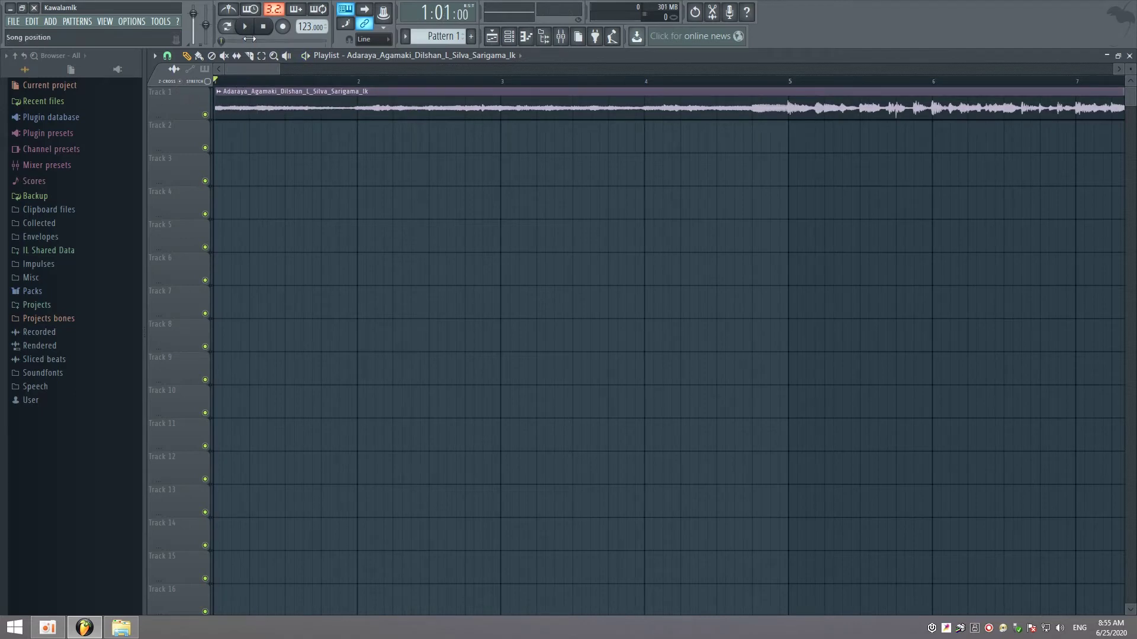
left_click(248, 28)
key("space")
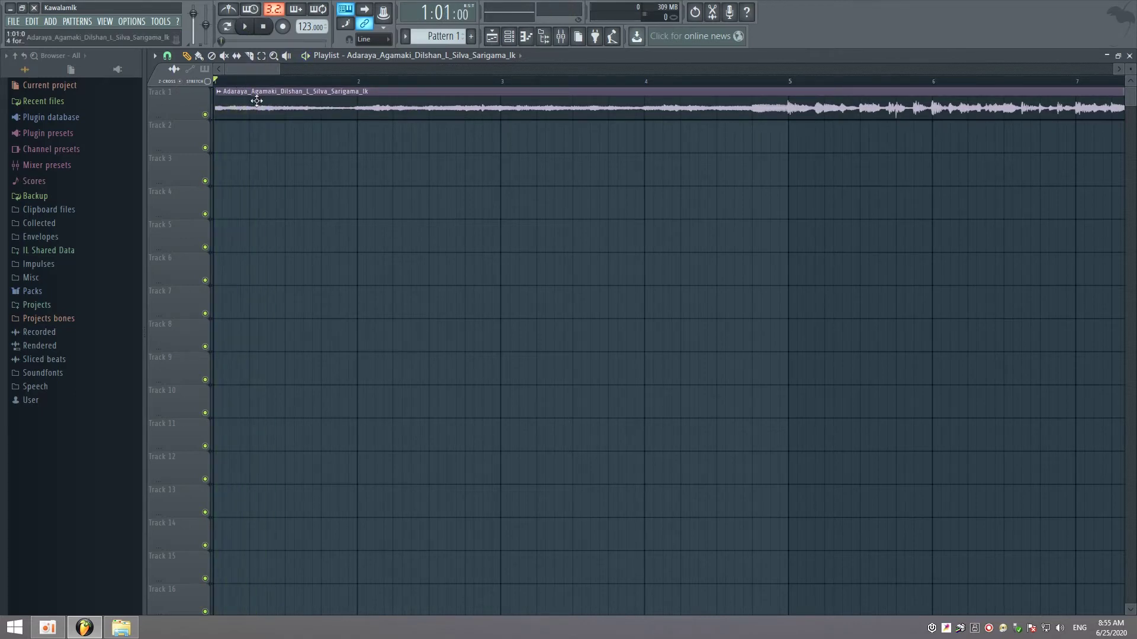
left_click(167, 55)
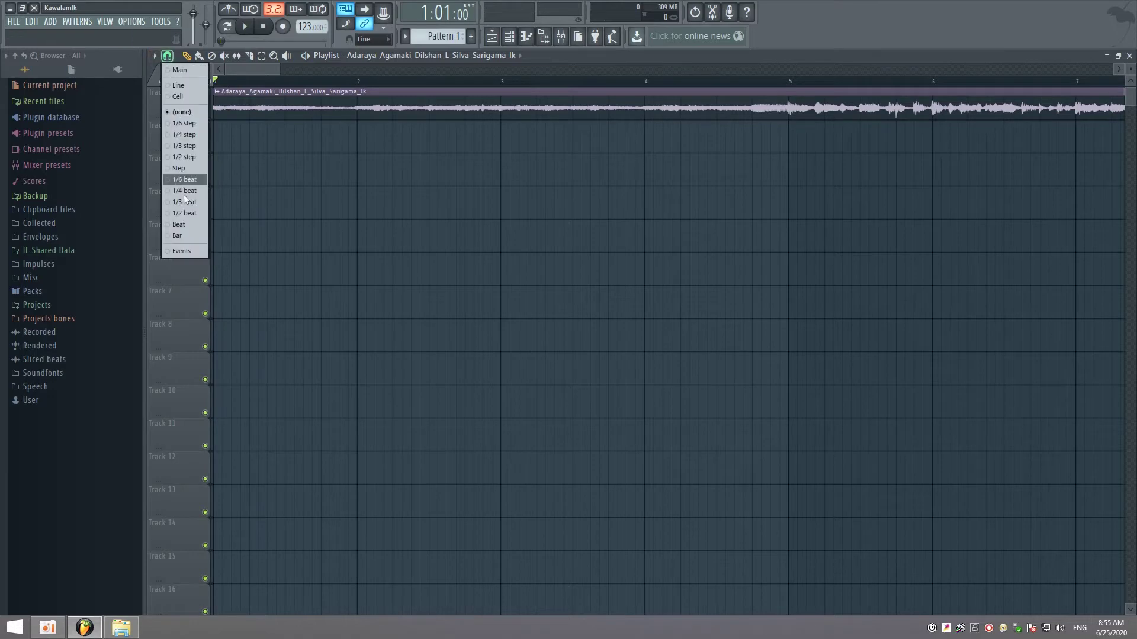
left_click(189, 244)
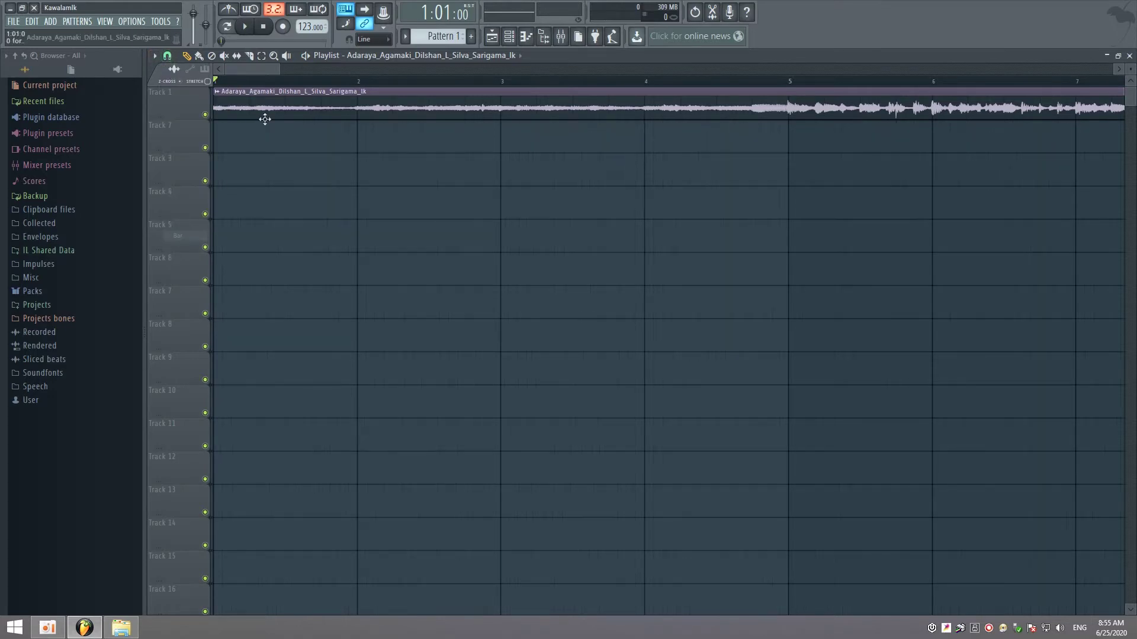
Move the song clip to start at bar 2, set snapping to none, extend its start back to bar 1 and play it.
left_click_drag(261, 113, 369, 107)
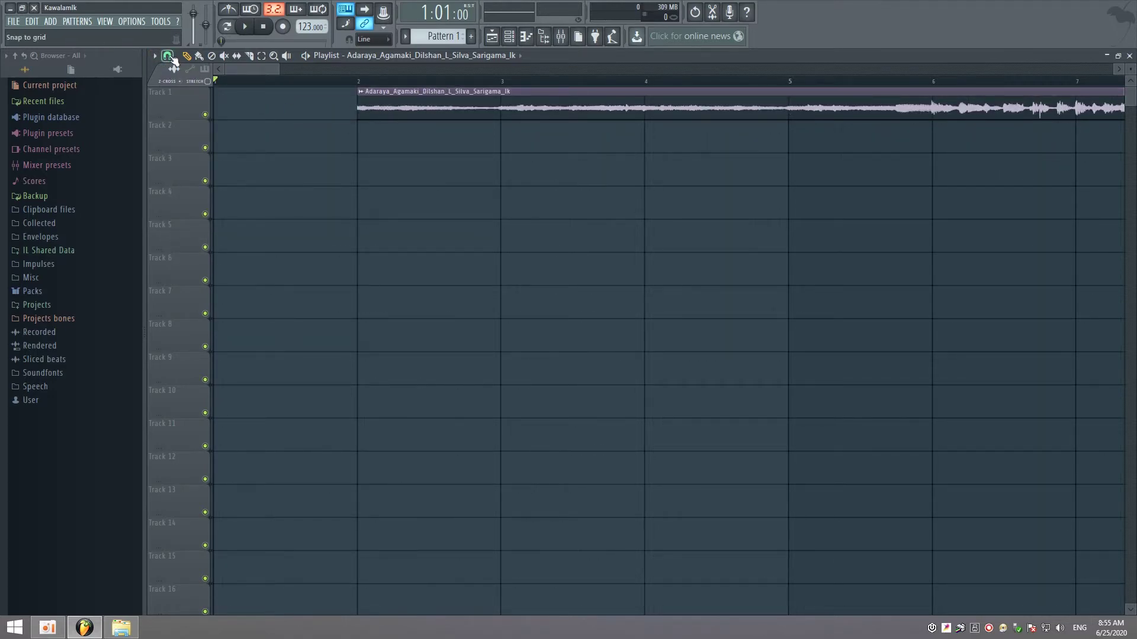
left_click(168, 55)
left_click(177, 111)
left_click_drag(358, 104, 204, 112)
key("space")
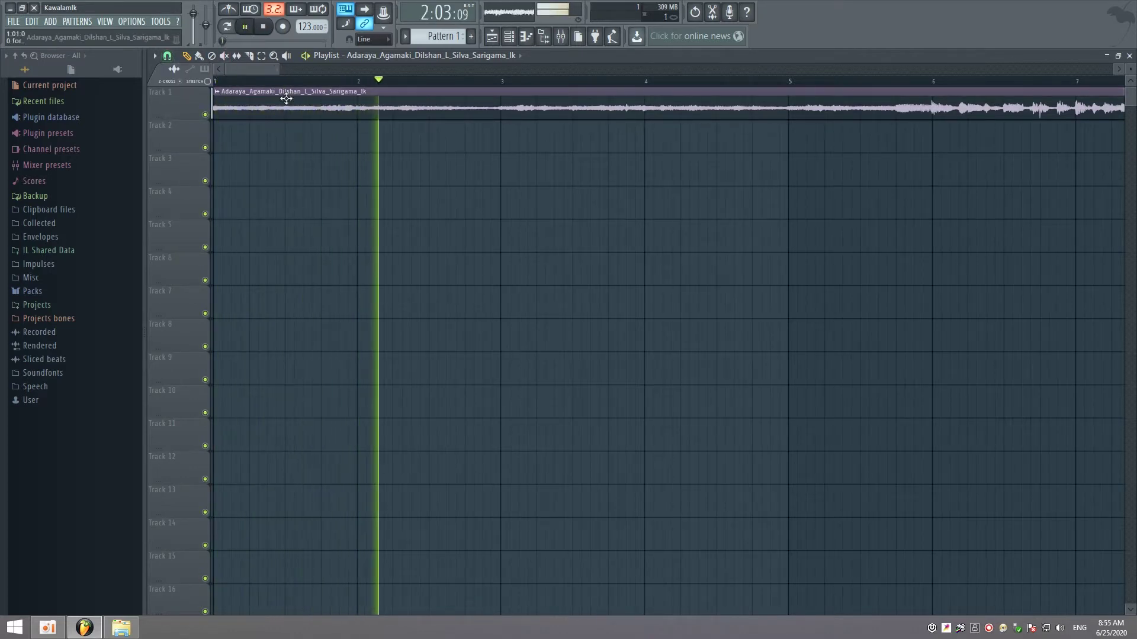
Trim the song clip's start to about step 12 of bar 1 and replay the playlist from the beginning.
left_click_drag(215, 111, 314, 121)
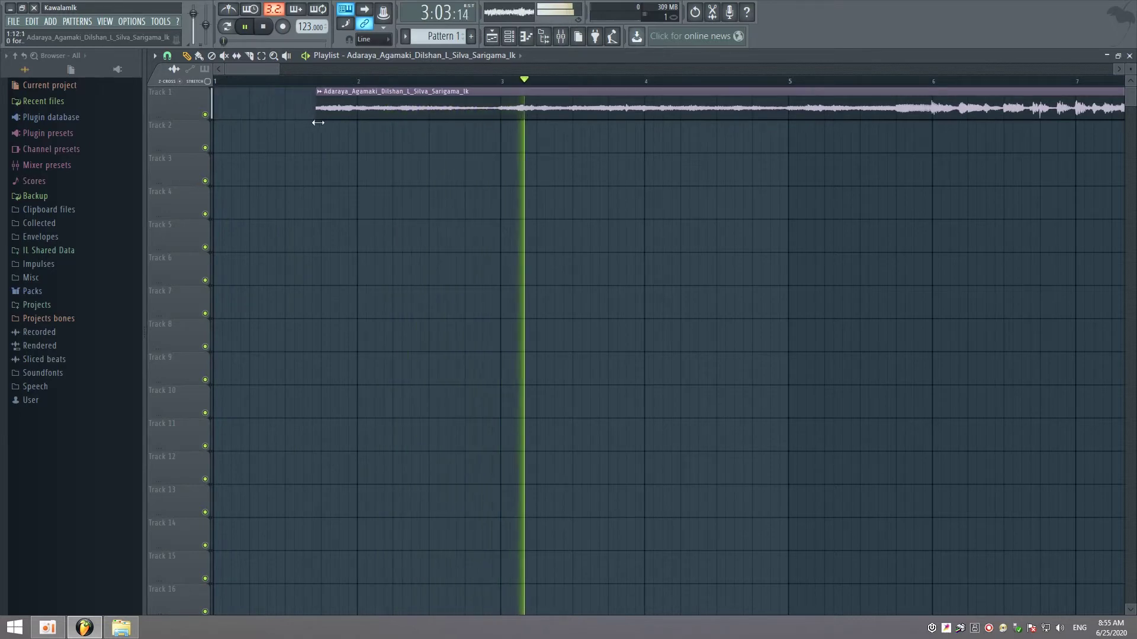
left_click(261, 26)
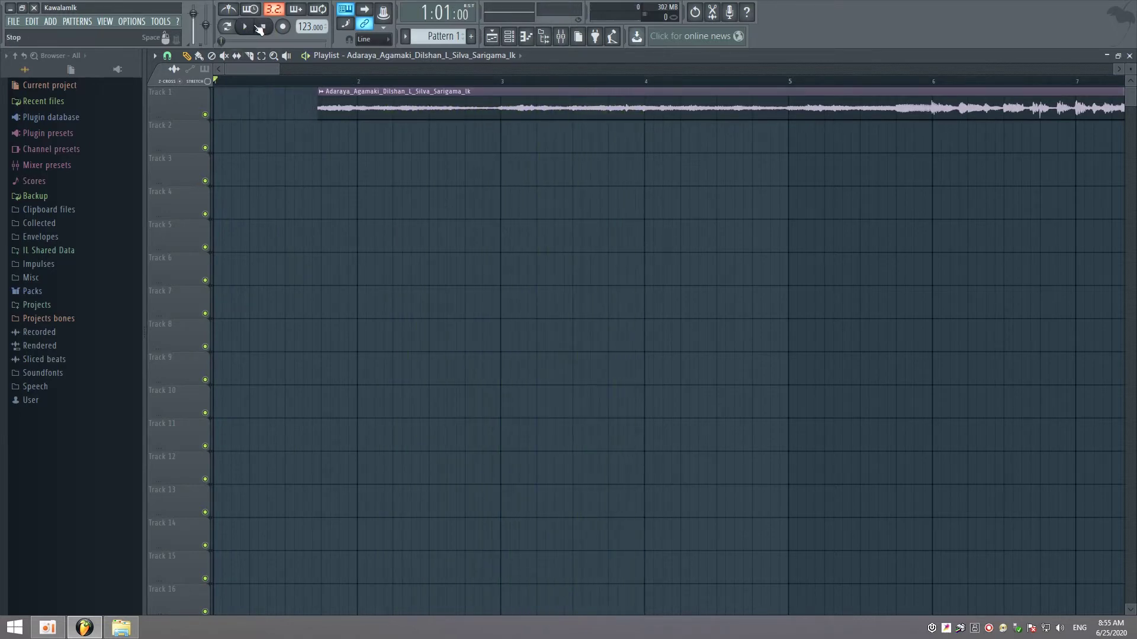
left_click(249, 26)
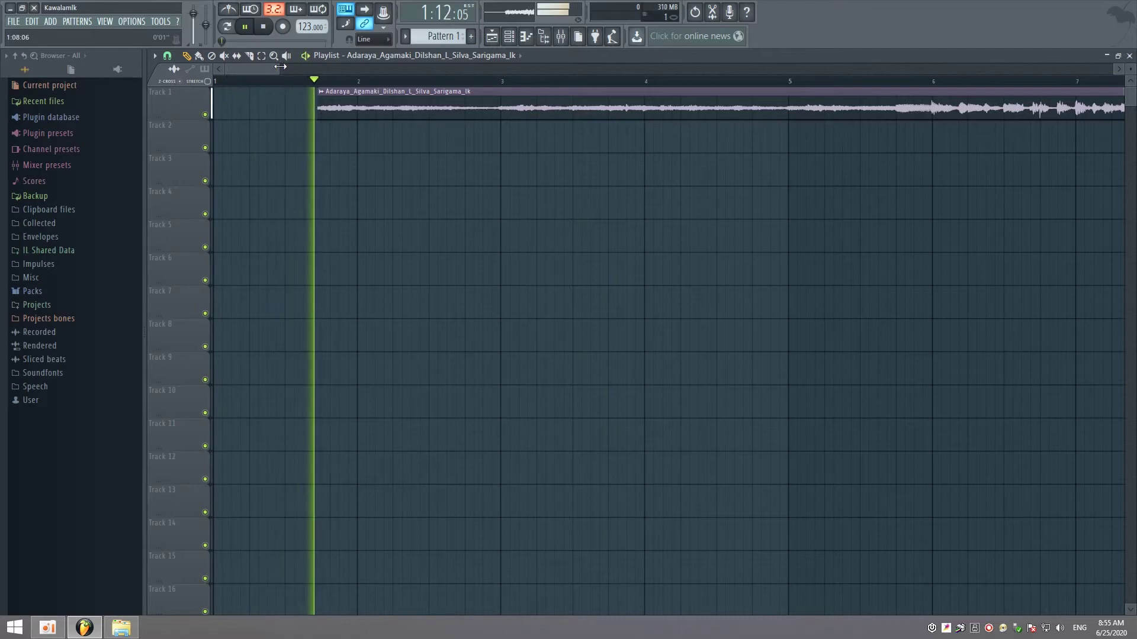
Set the playlist snap back to Bar and stop playback after hearing the trimmed intro.
left_click_drag(280, 67, 824, 87)
left_click(167, 55)
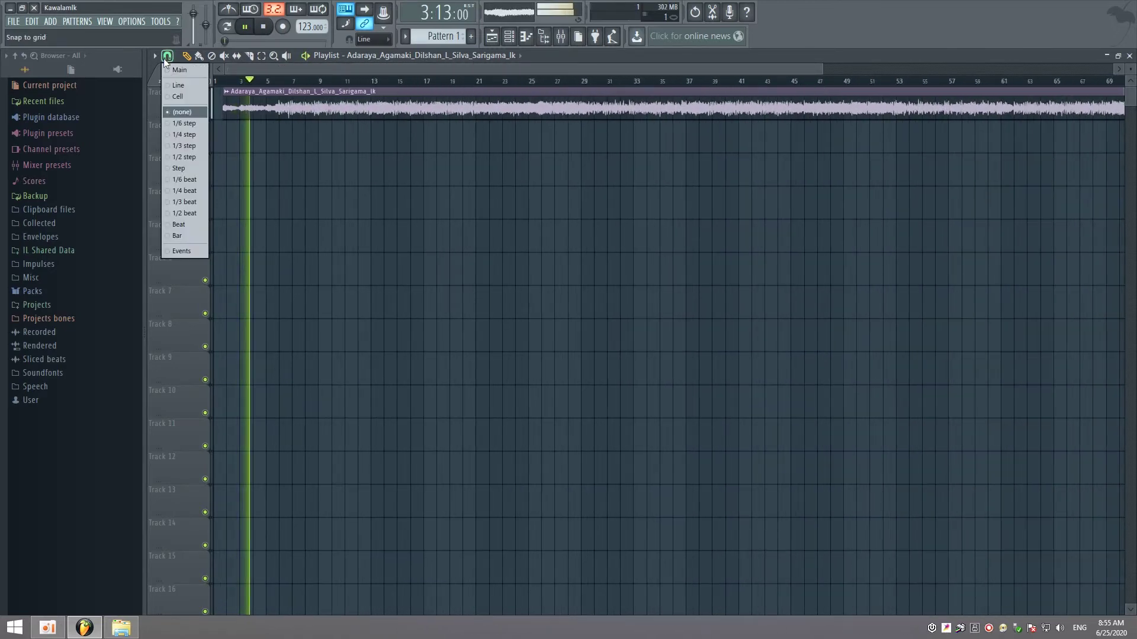
left_click(173, 230)
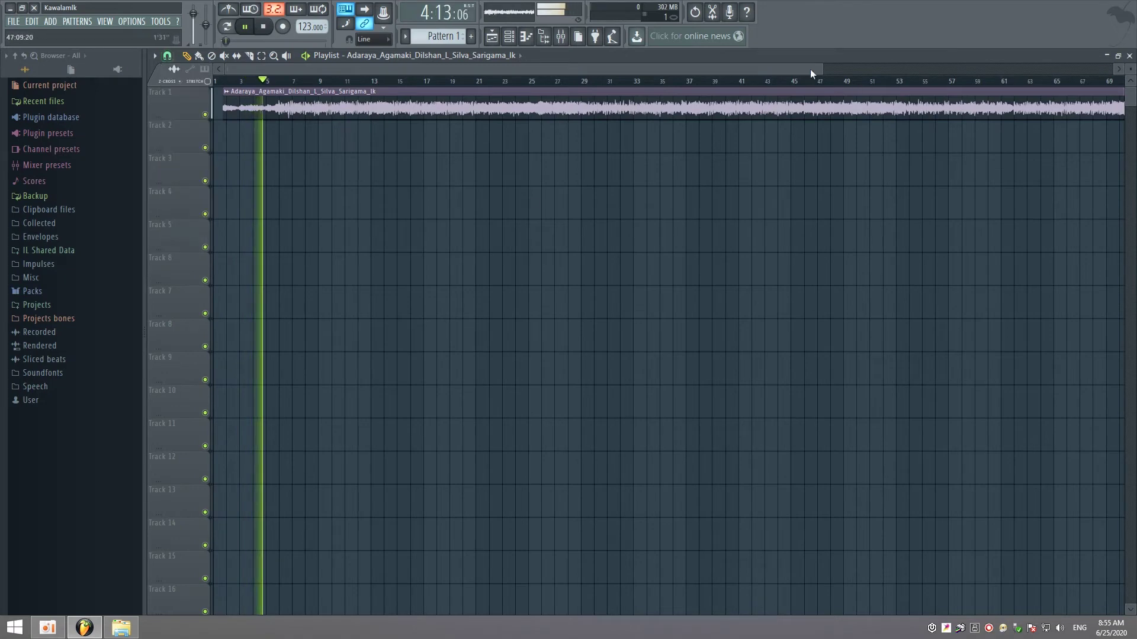
left_click_drag(819, 67, 446, 66)
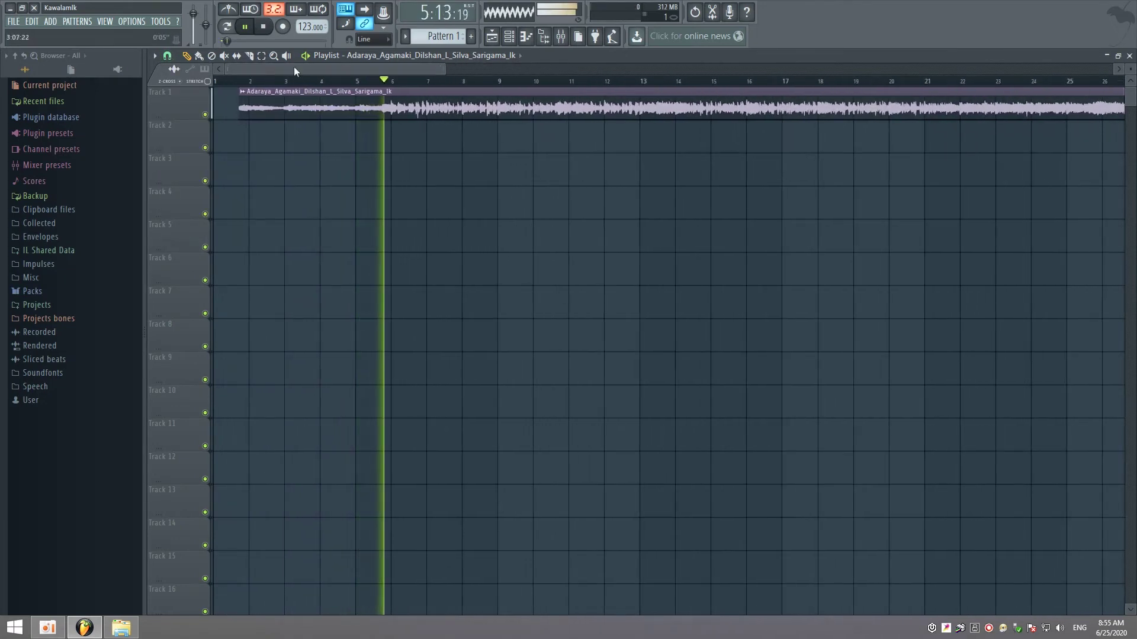
left_click(265, 26)
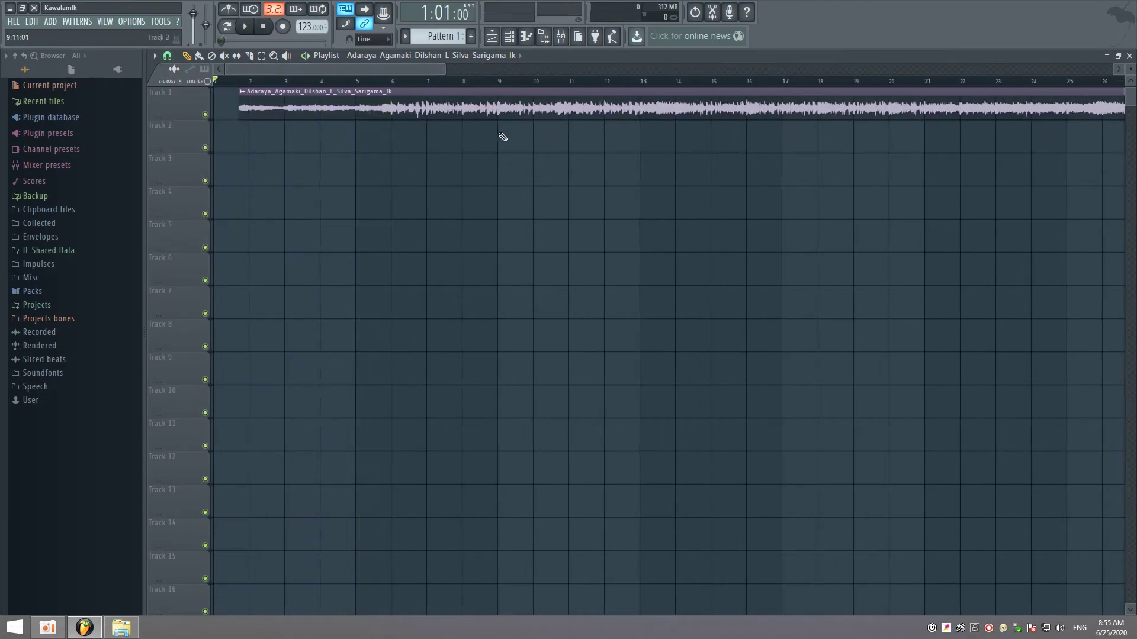
Route the song's audio channel to mixer insert 10 and load EQUO in that insert's first effect slot.
double_click(426, 107)
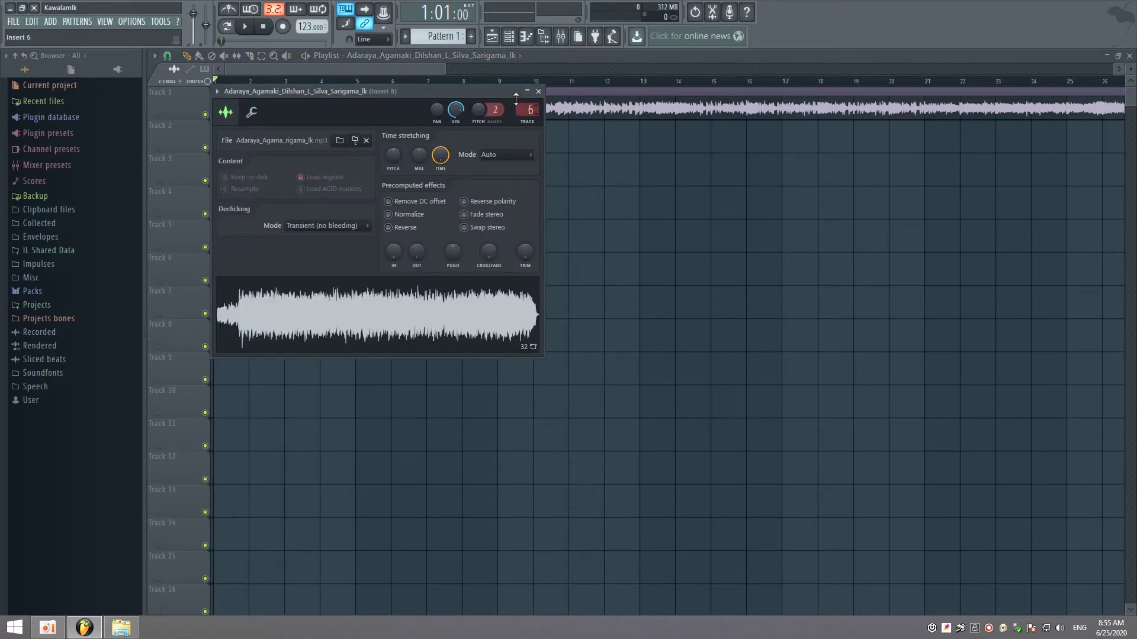
left_click(564, 42)
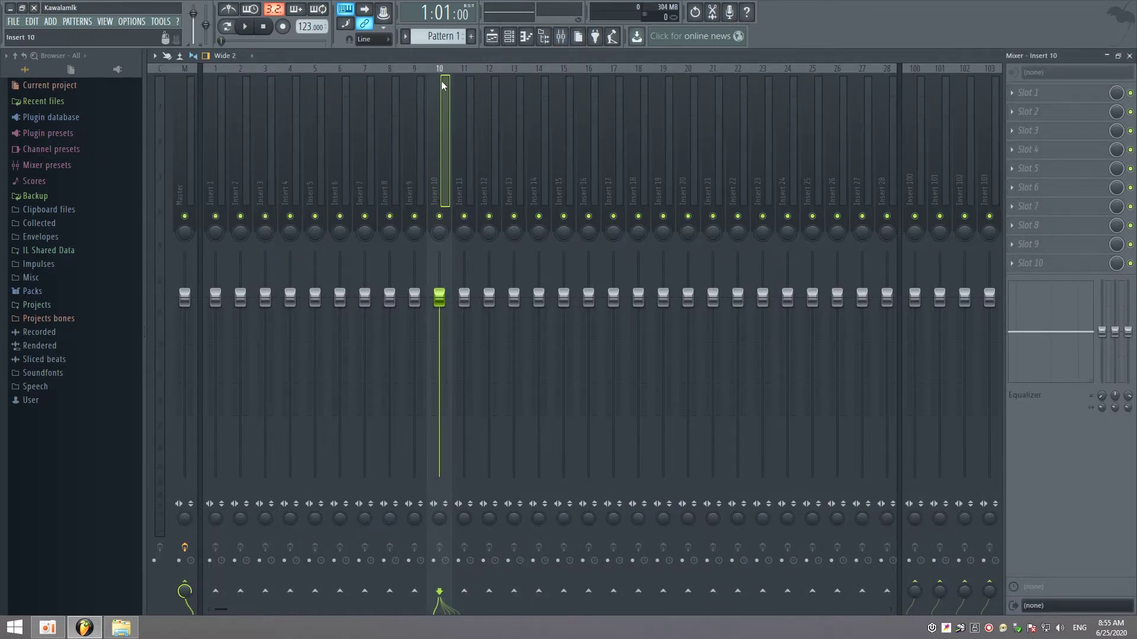
left_click(1011, 95)
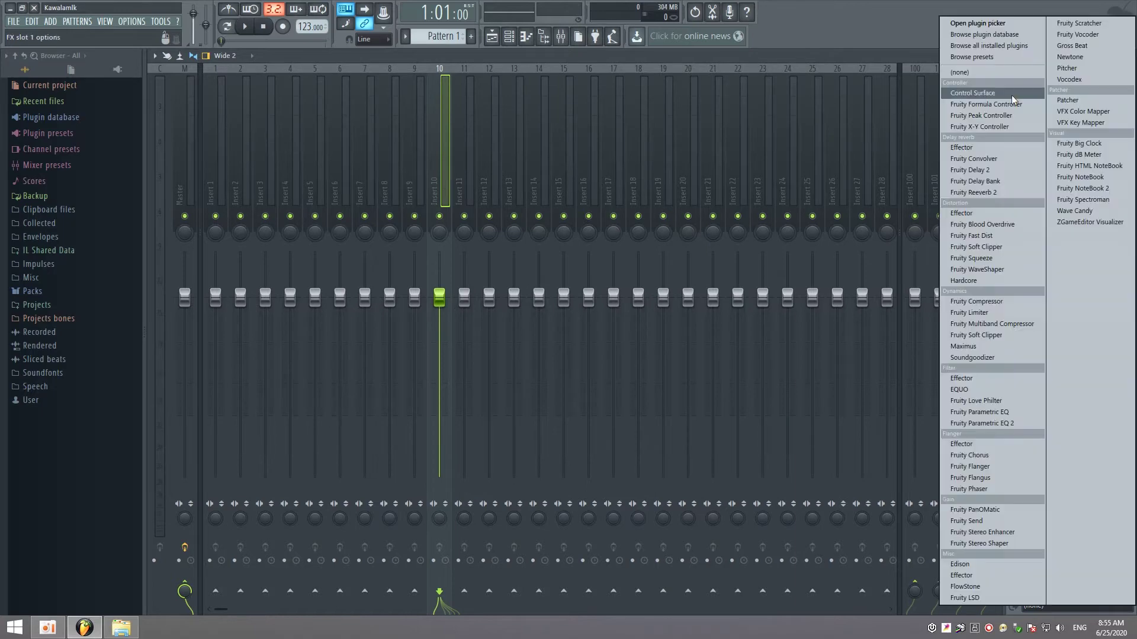
left_click(983, 25)
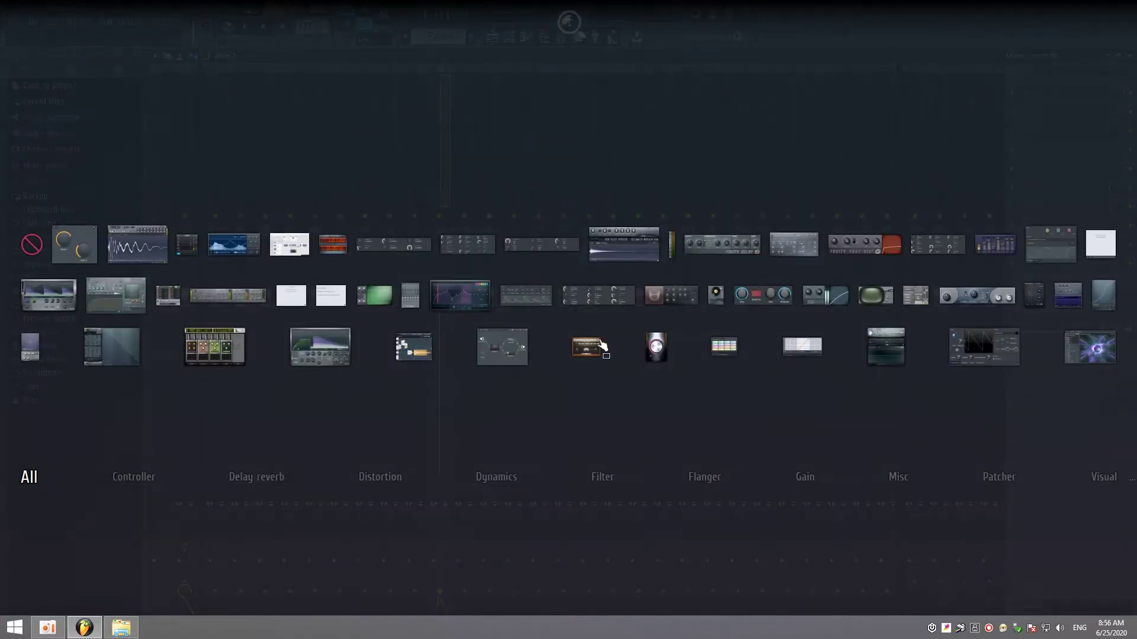
mouse_move(601, 482)
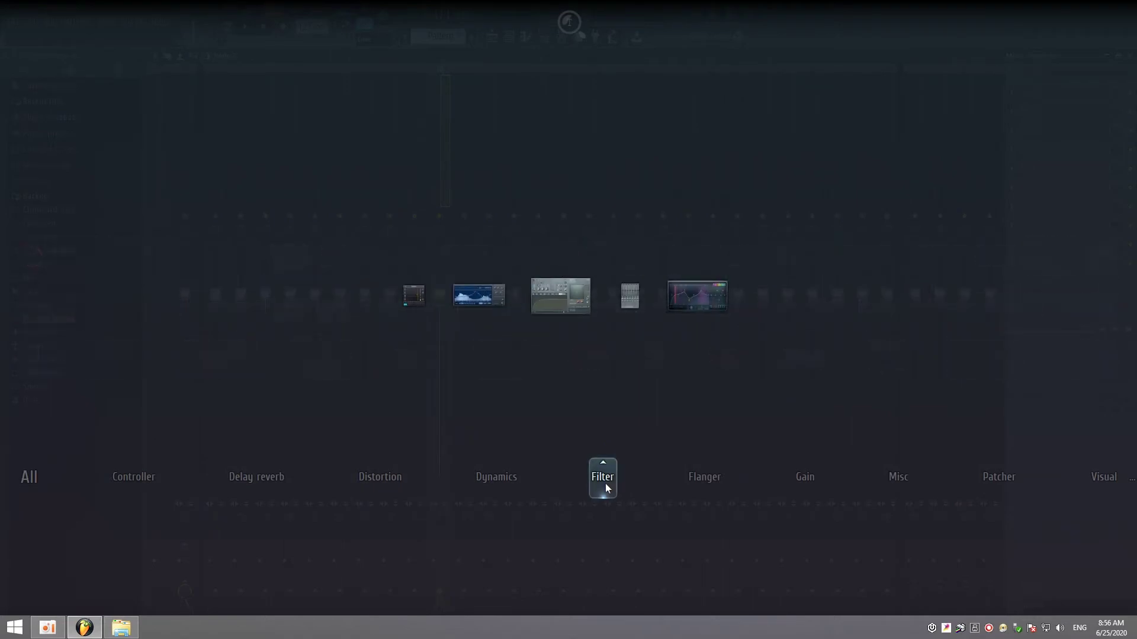
left_click(489, 297)
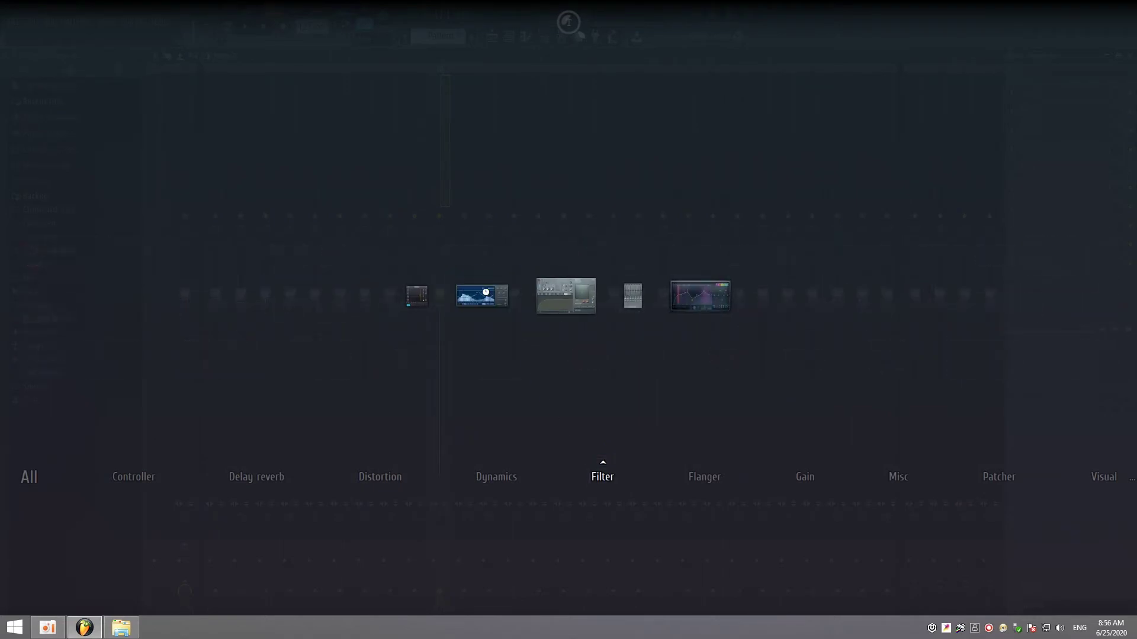
While the song plays, cut EQUO's low bands from 40 Hz upward to 0% and slightly lower the two highest bands, then stop playback.
left_click_drag(463, 207, 572, 106)
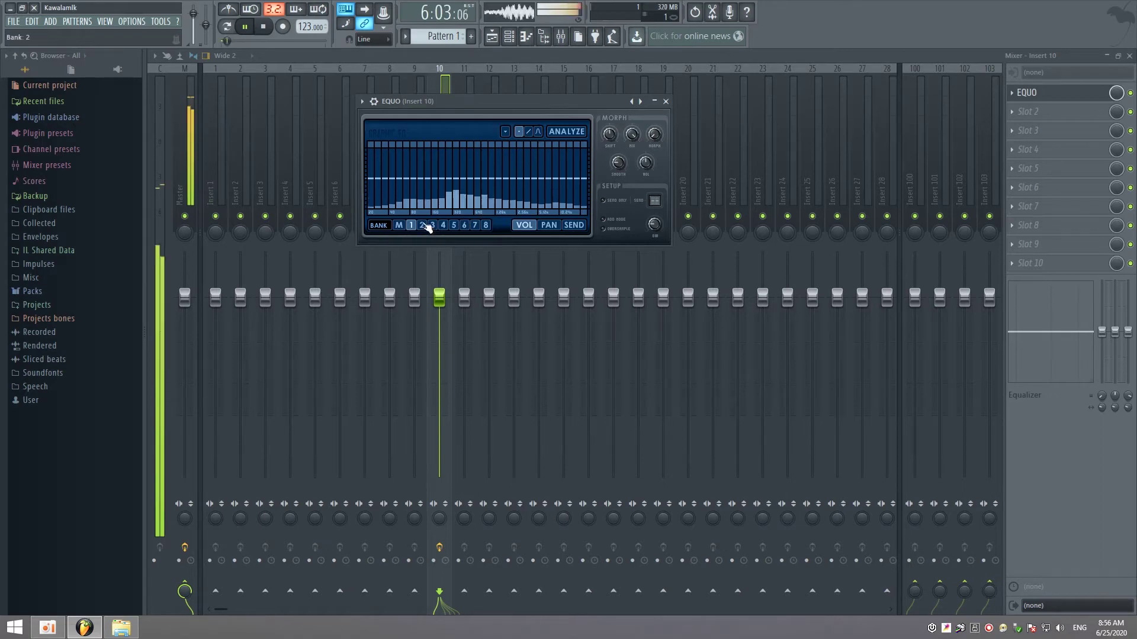
left_click_drag(435, 216, 395, 243)
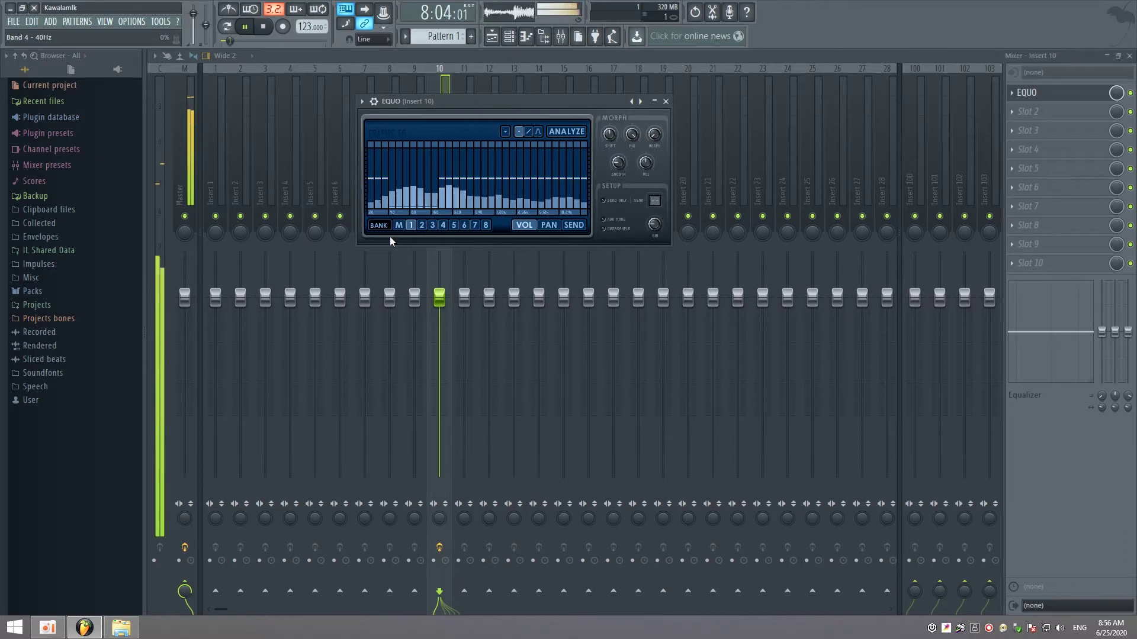
left_click_drag(441, 177, 436, 226)
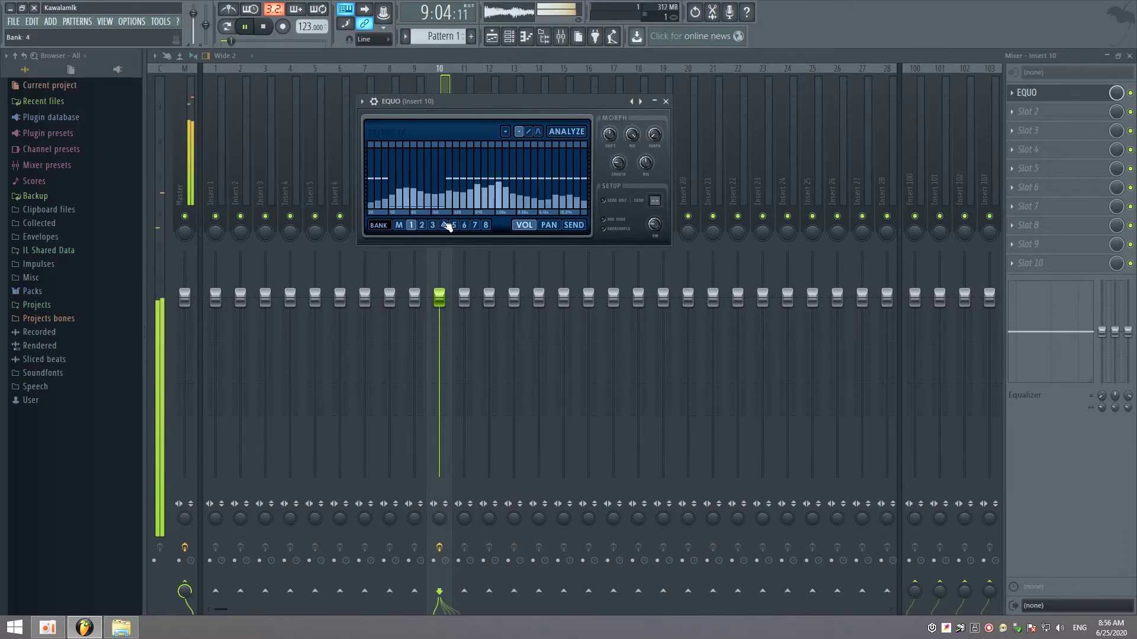
left_click_drag(581, 185, 587, 189)
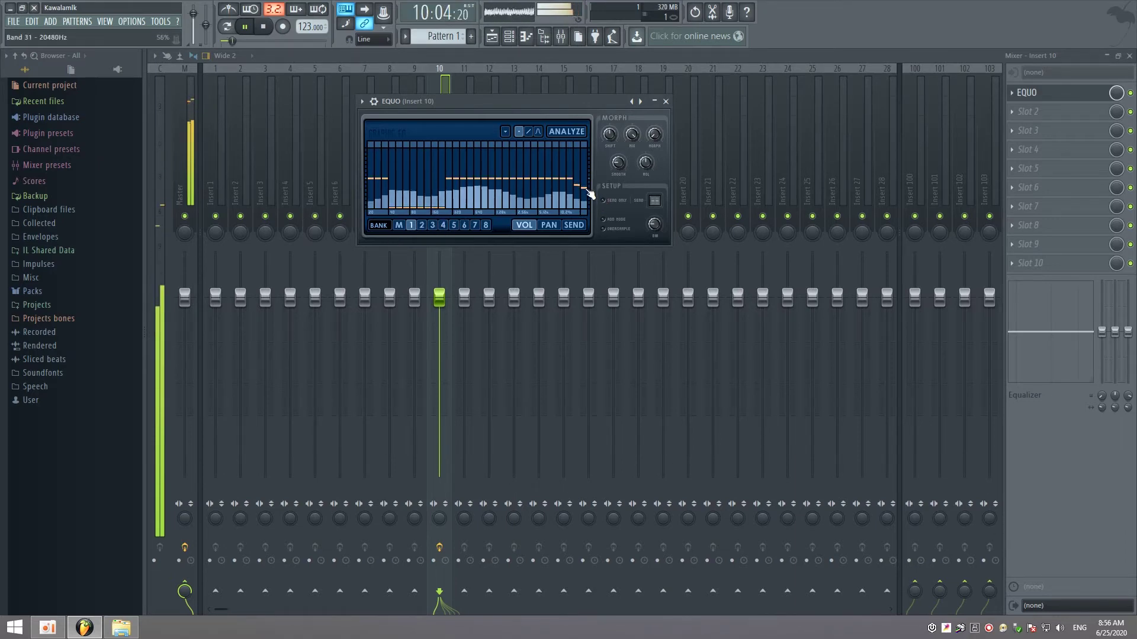
key("space")
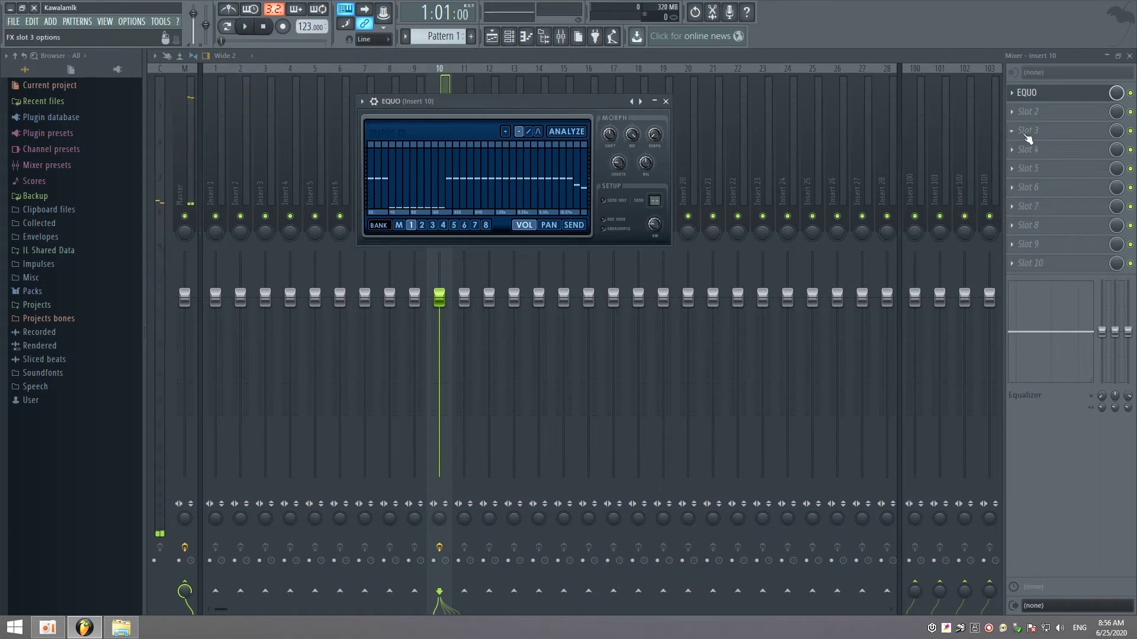
Load Fruity Parametric EQ 2 in slot 2 of insert 10, cut its lowest band and lower band 2 to about -0.9 dB.
left_click(1029, 111)
left_click(995, 24)
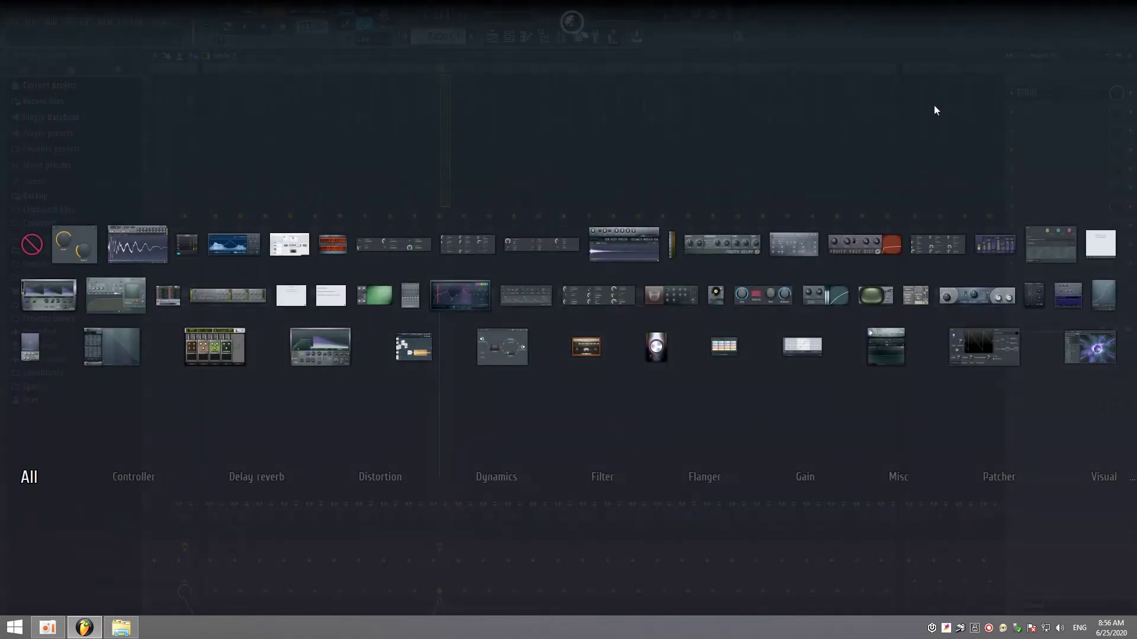
mouse_move(601, 470)
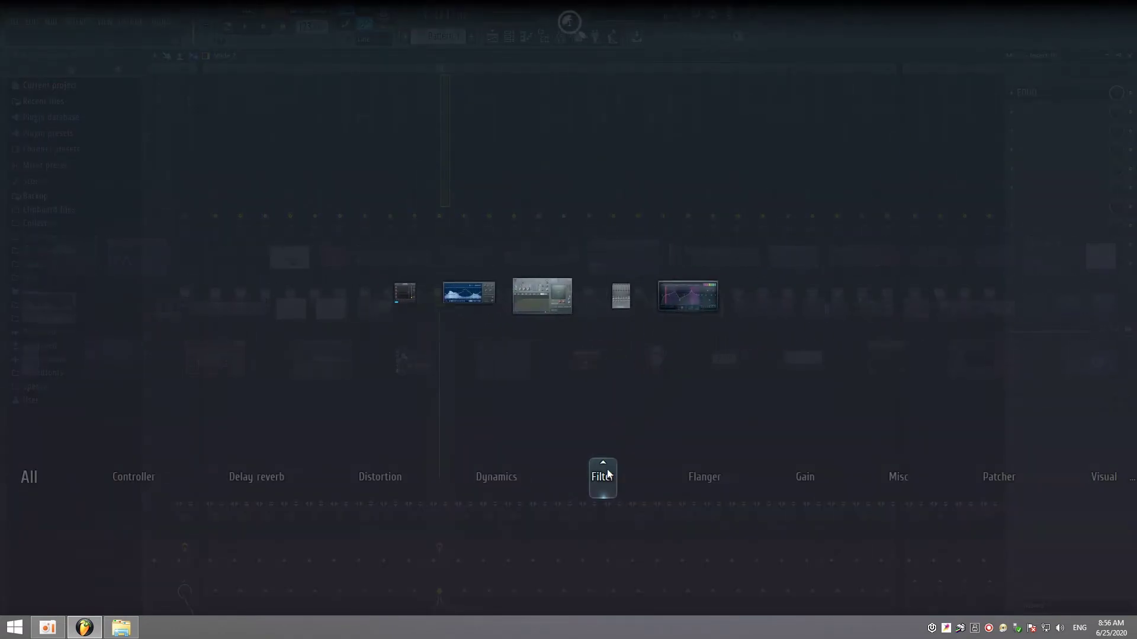
left_click(681, 311)
mouse_move(549, 315)
left_mouse_down()
mouse_move(549, 331)
mouse_move(563, 317)
mouse_move(552, 317)
left_mouse_up()
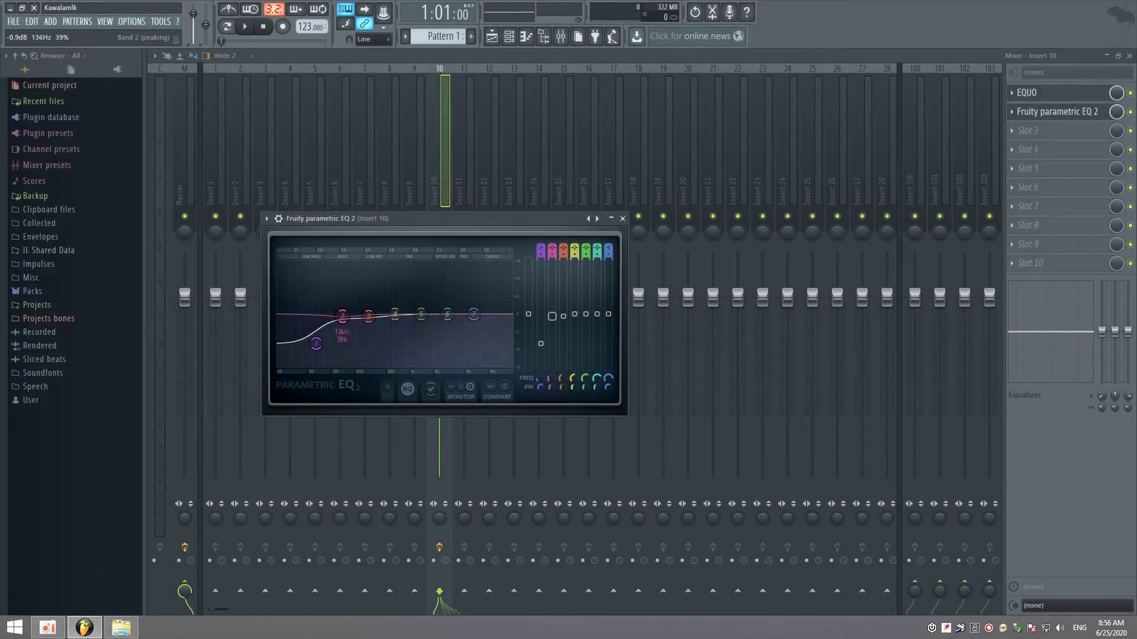
Return to the playlist with the plugin windows closed and audition the equalized song from bar 5.
key("F6")
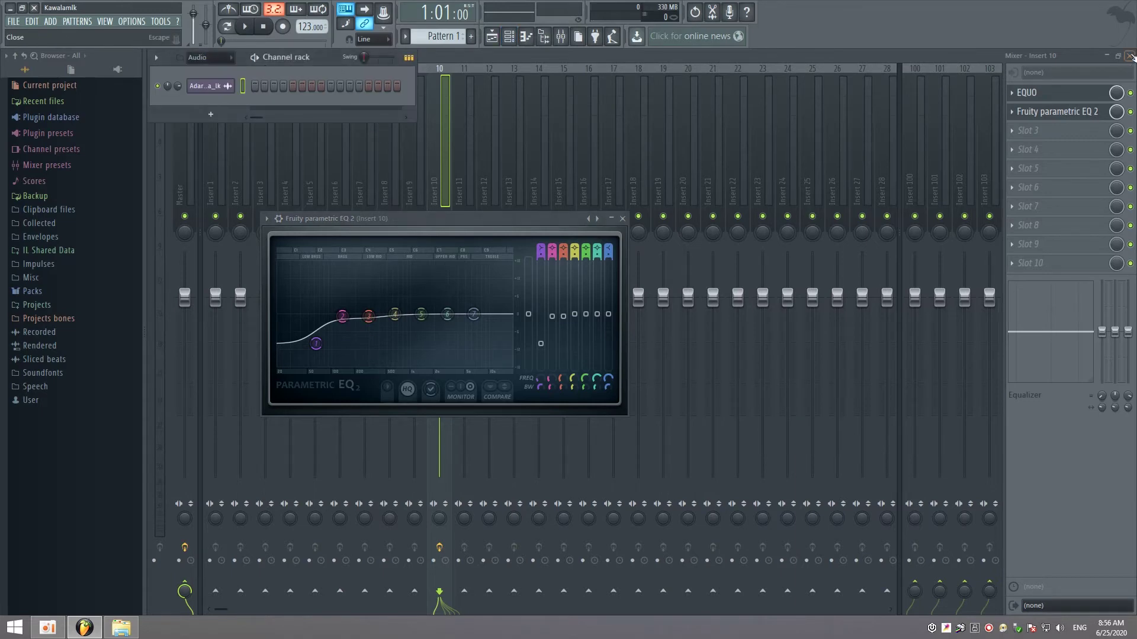
left_click(1130, 55)
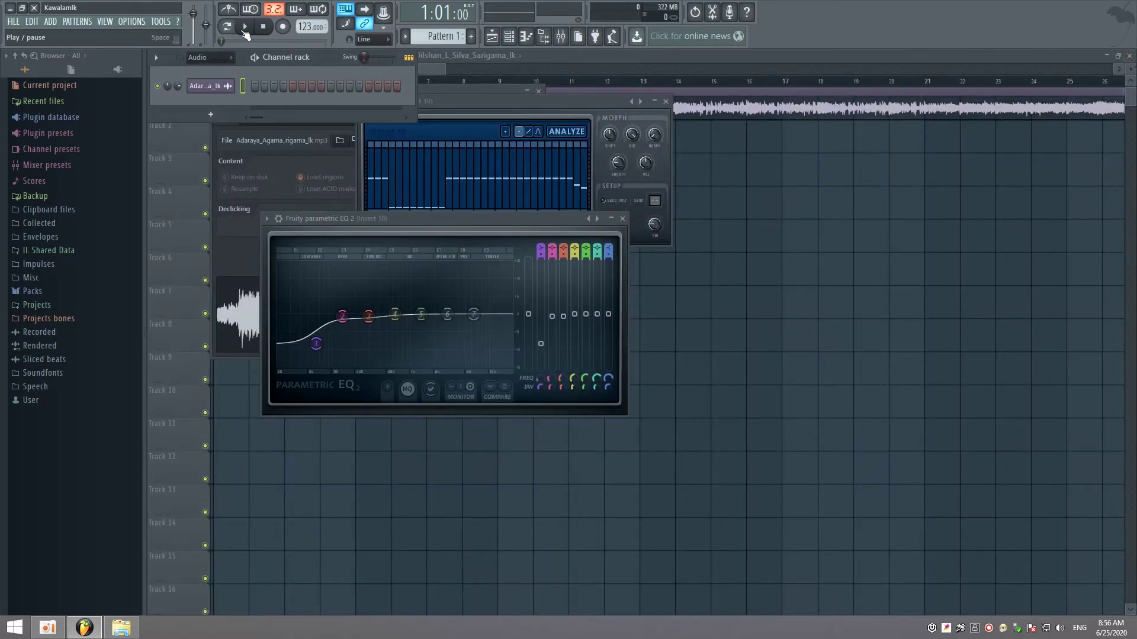
key("F12")
left_click(357, 81)
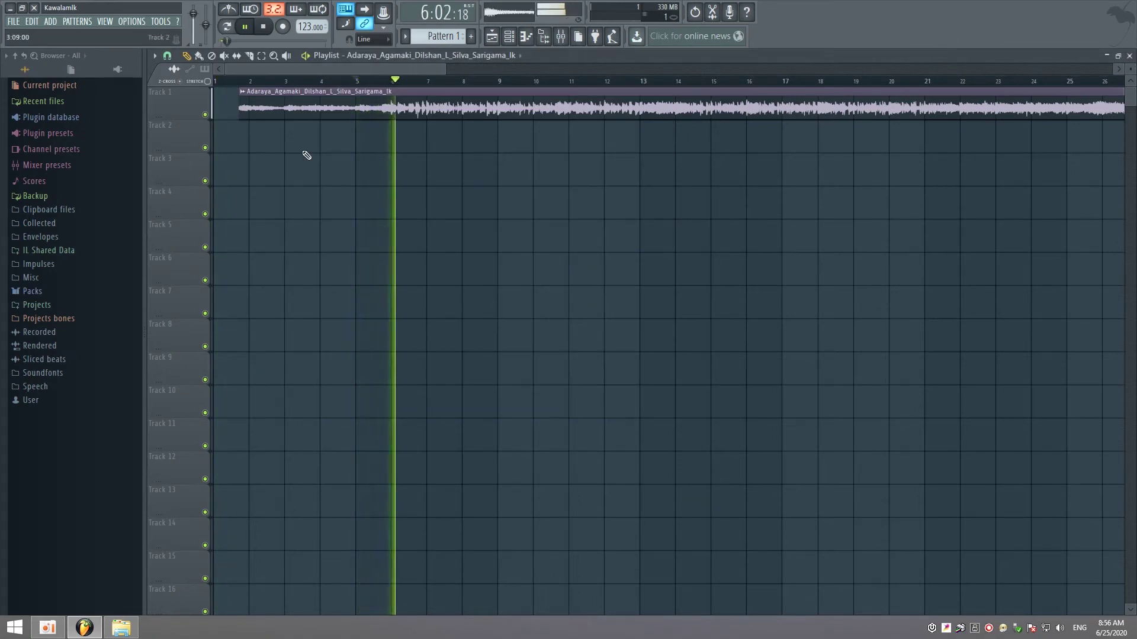
left_click(264, 28)
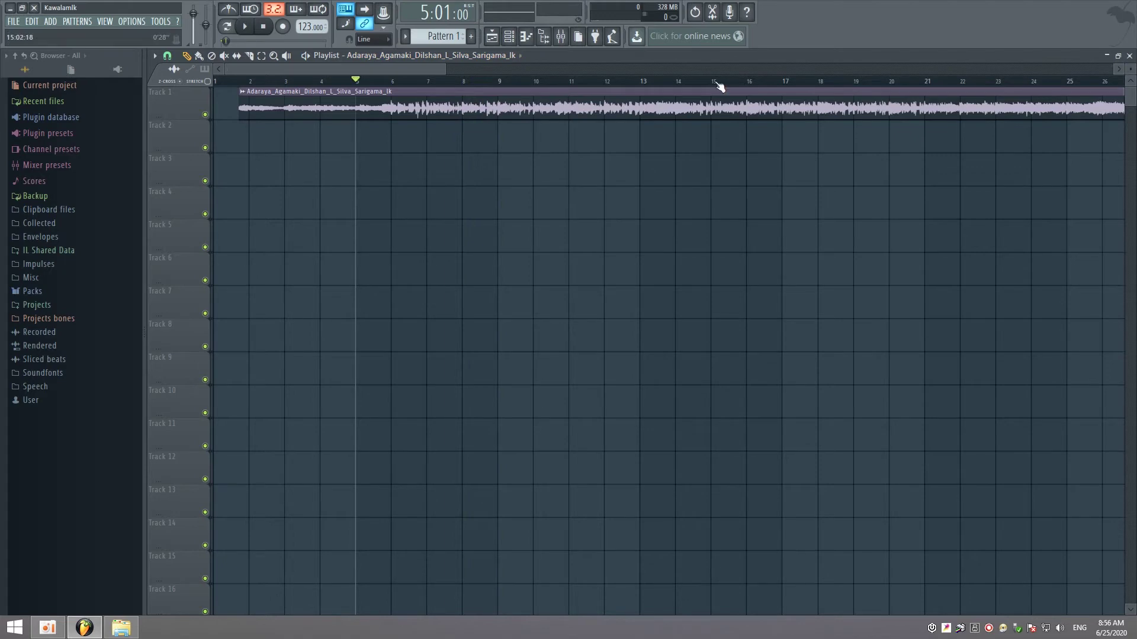
Load Fruity Delay Bank in slot 3 of insert 10 and place its window clear of the leftmost mixer tracks.
key("F9")
left_click(1014, 137)
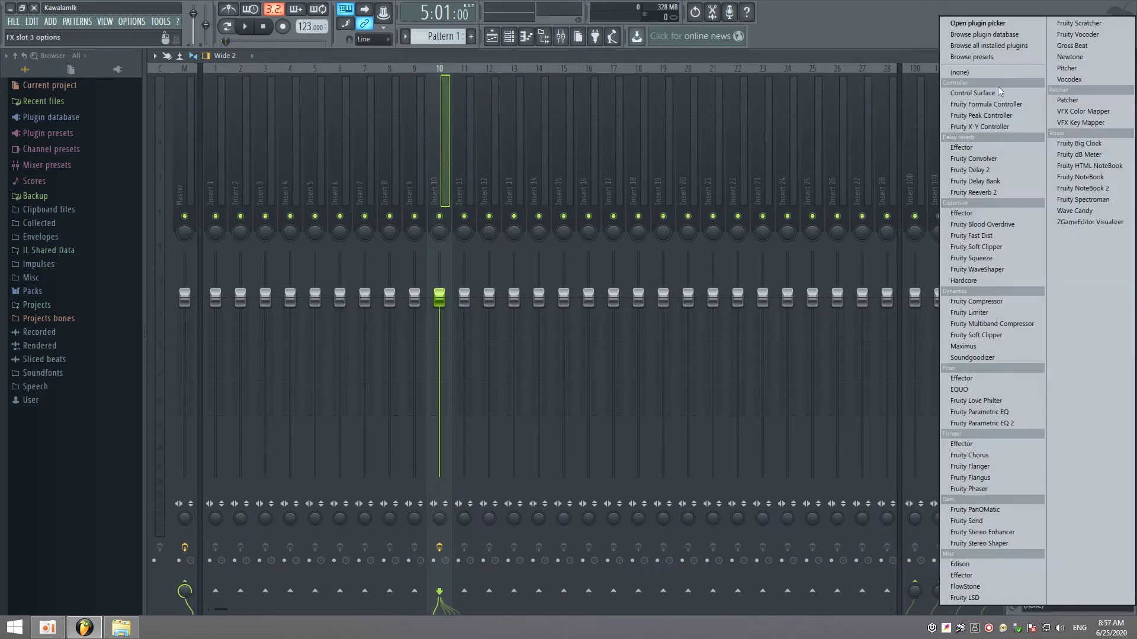
left_click(973, 23)
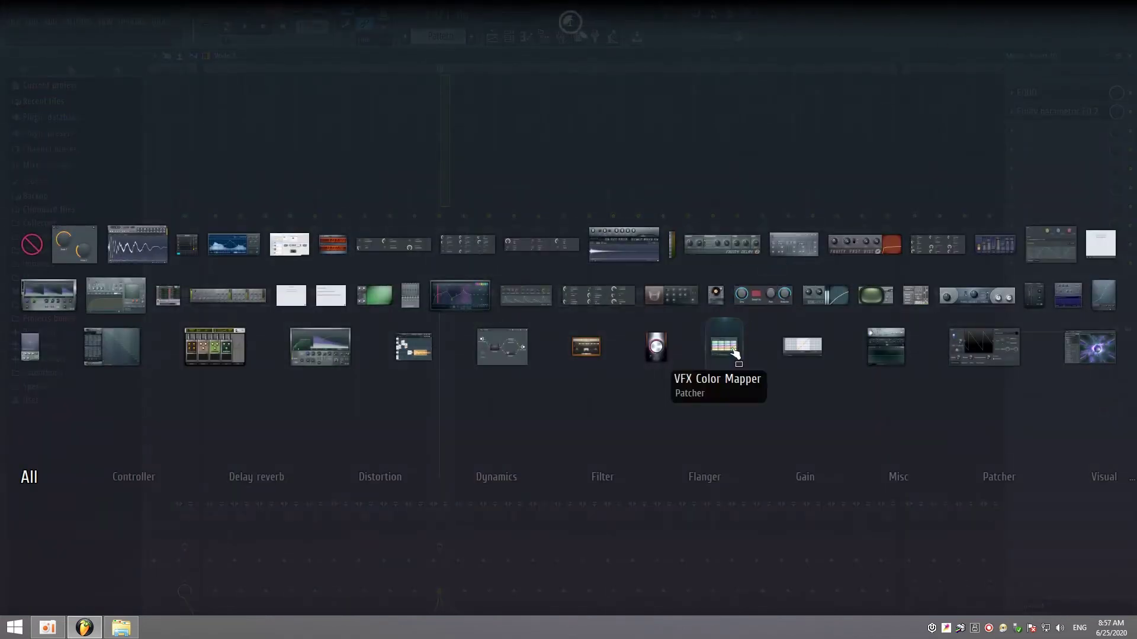
left_click(257, 476)
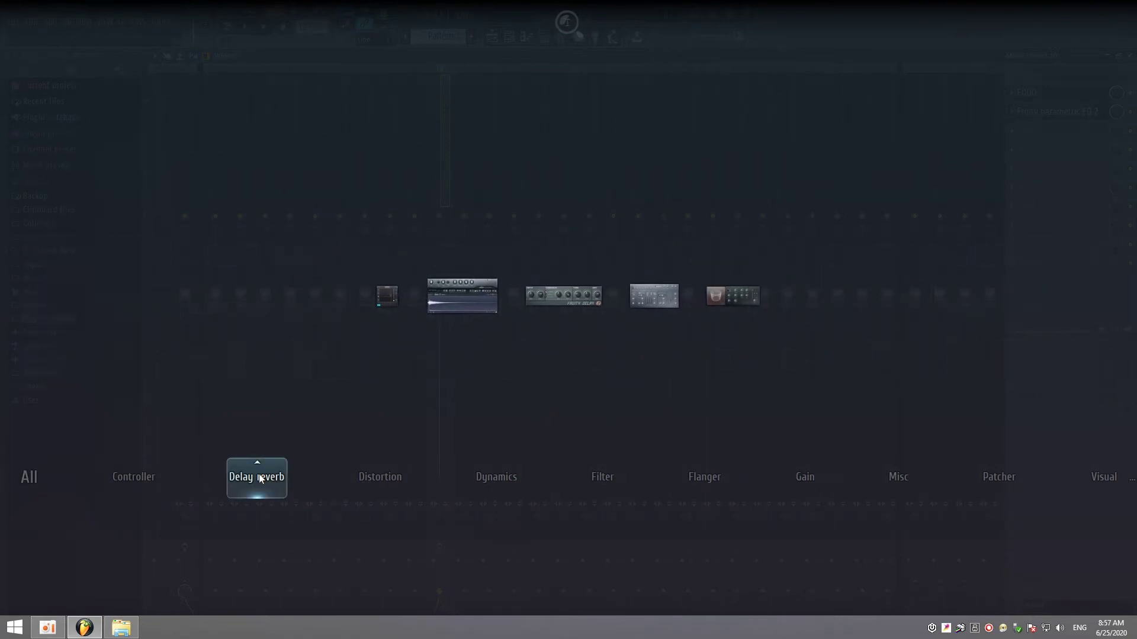
left_click(638, 299)
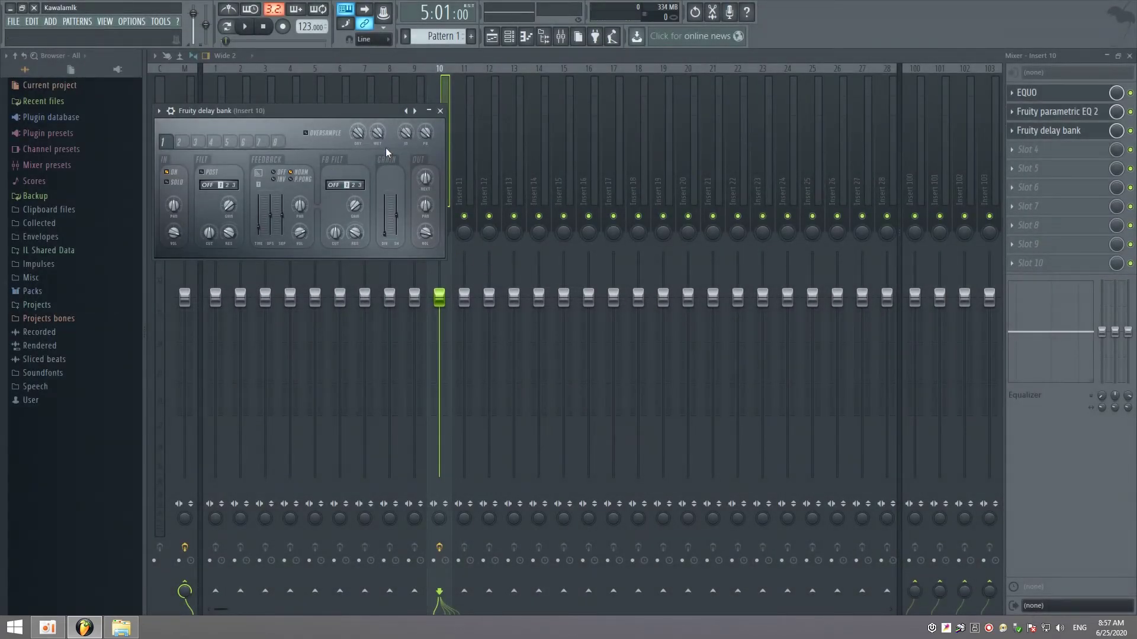
left_click_drag(237, 110, 361, 197)
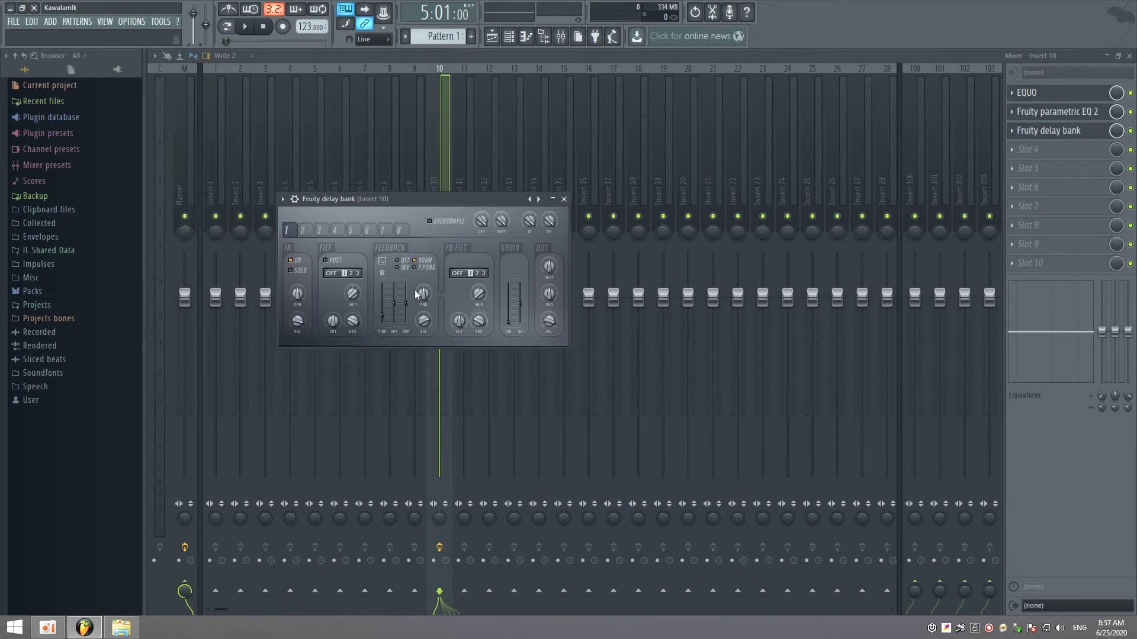
Play the song from bar 5 to hear the delay bank's effect, then stop playback.
left_click(244, 26)
left_click(264, 27)
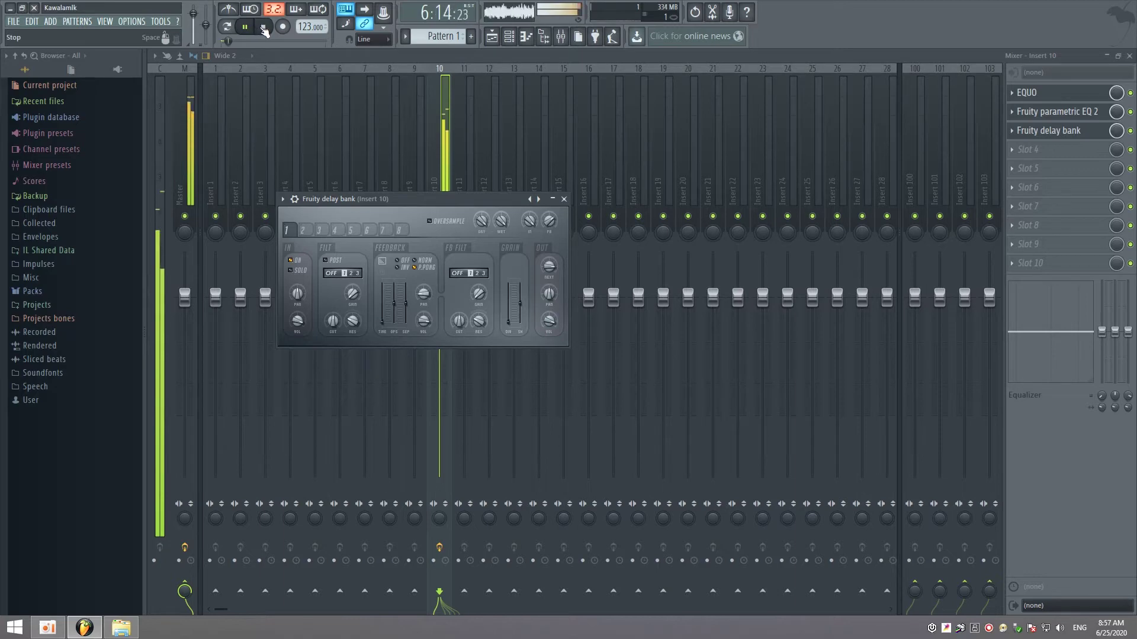
left_click(263, 27)
Load the Something preset in Fruity Delay Bank and play the song from bar 5 with it.
left_click(283, 199)
mouse_move(308, 214)
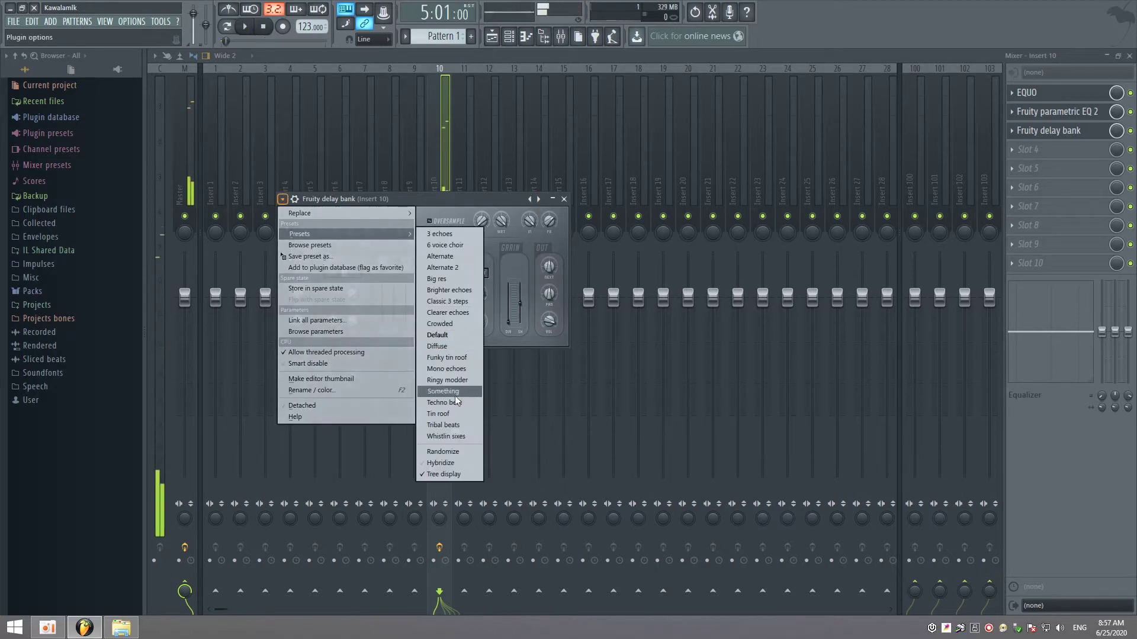
left_click(447, 395)
key("space")
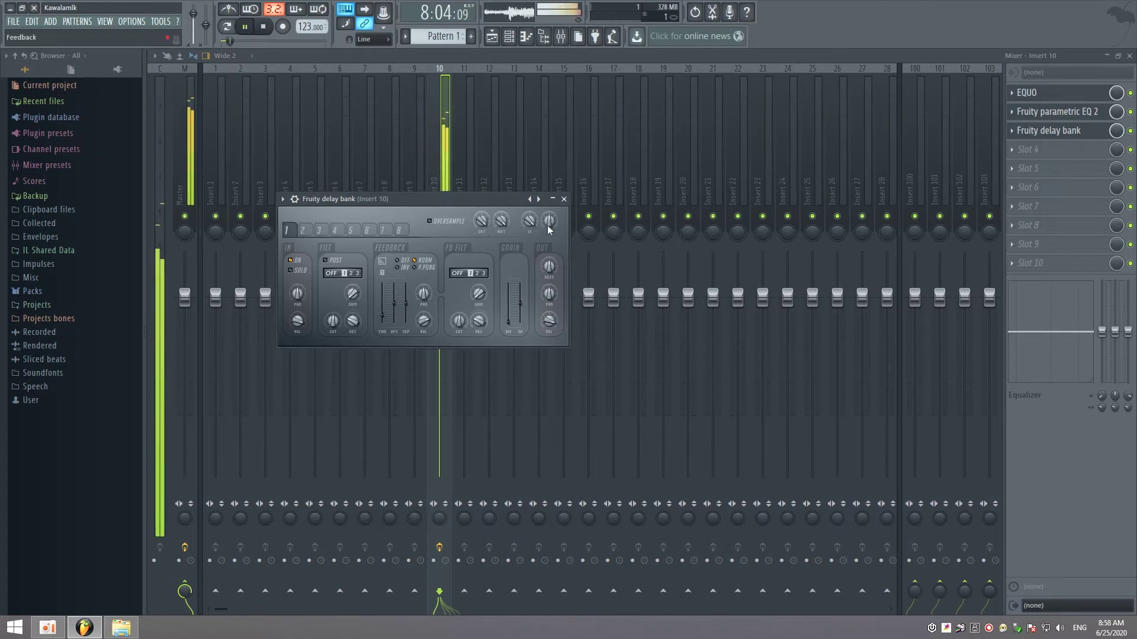
Step through the Fruity Delay Bank presets, including 3 echoes, while the song plays, and stop playback.
key("space")
left_click(530, 200)
key("space")
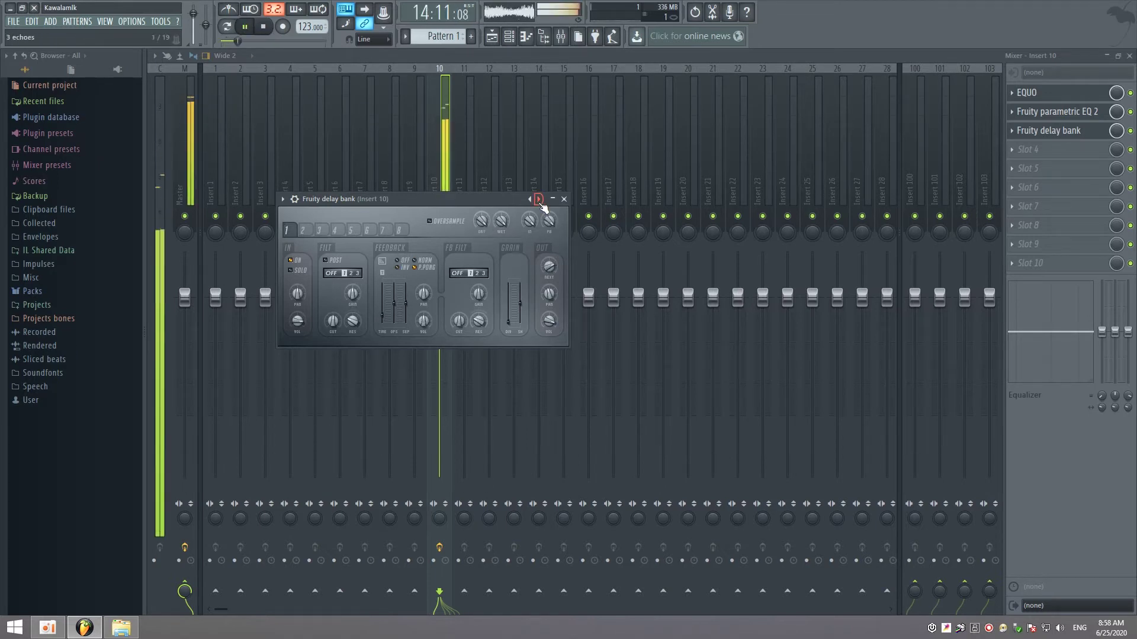
key("space")
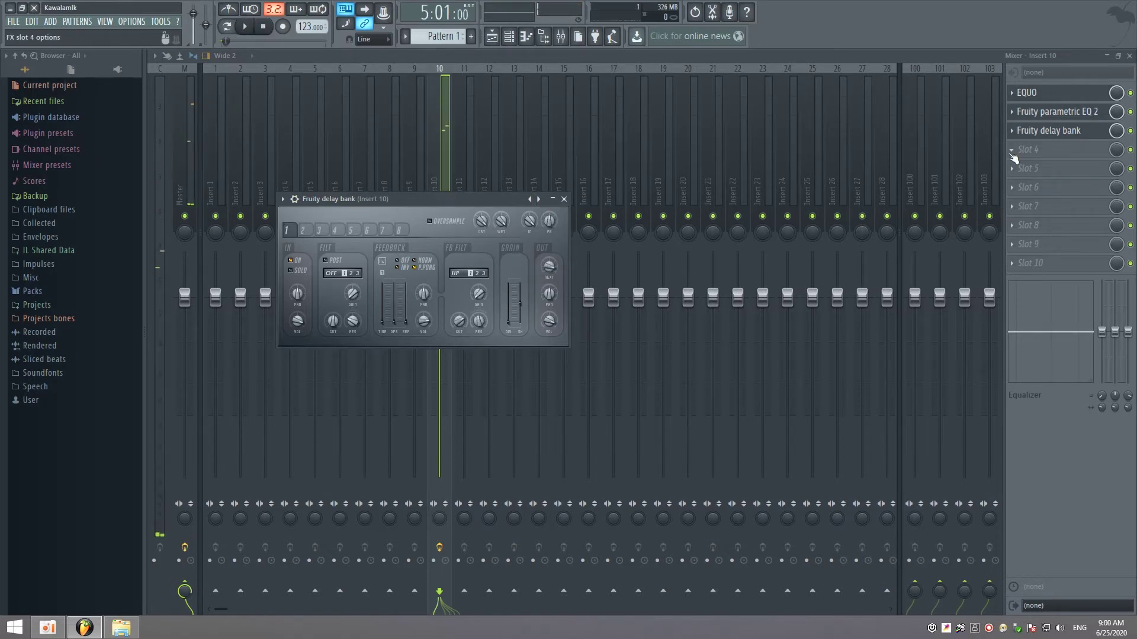
Load Fruity Reeverb 2 in slot 4 of insert 10 and move its window clear of the leftmost mixer tracks.
left_click(1013, 155)
left_click(976, 26)
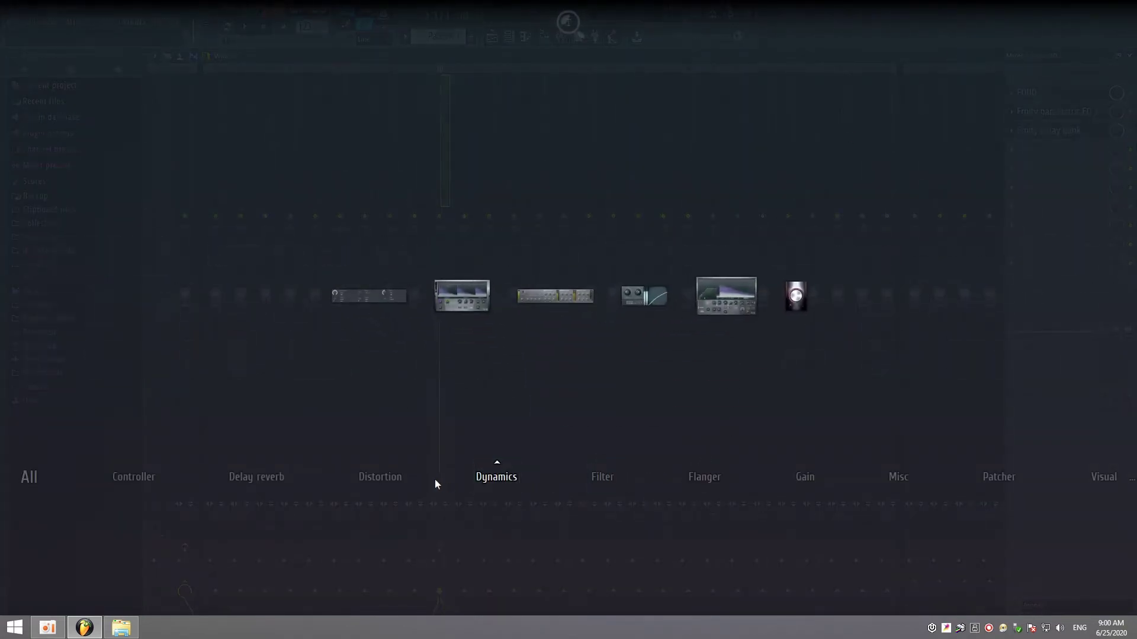
mouse_move(602, 481)
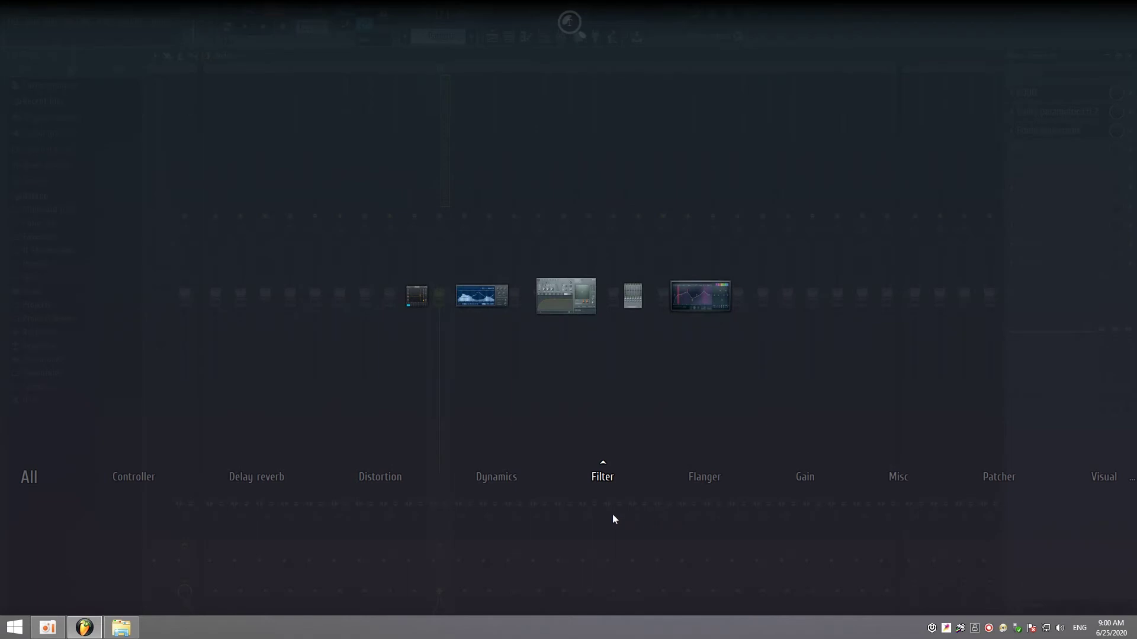
mouse_move(256, 485)
left_click(760, 309)
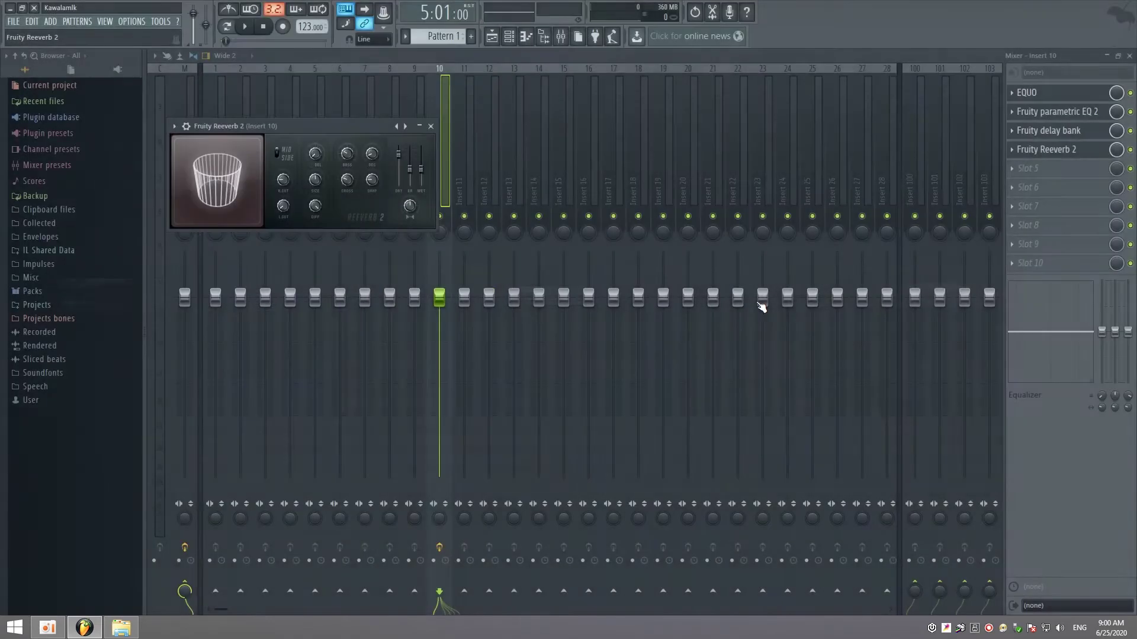
left_click_drag(273, 125, 453, 124)
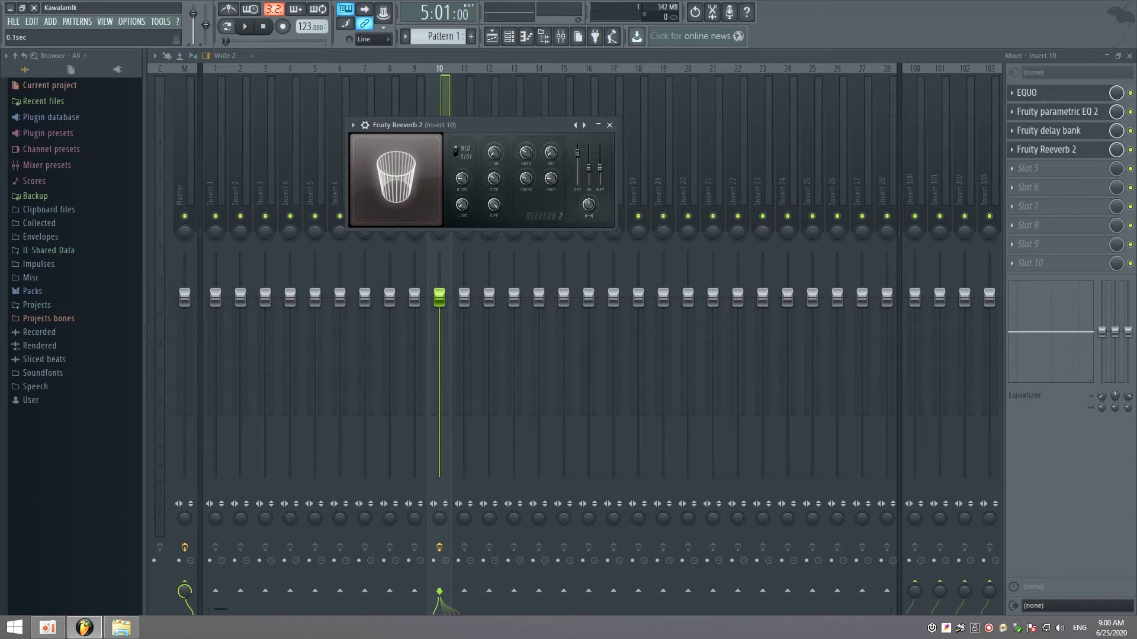
Play the song from bar 5 with the reverb, close the mixer to show the playlist, and stop playback.
key("space")
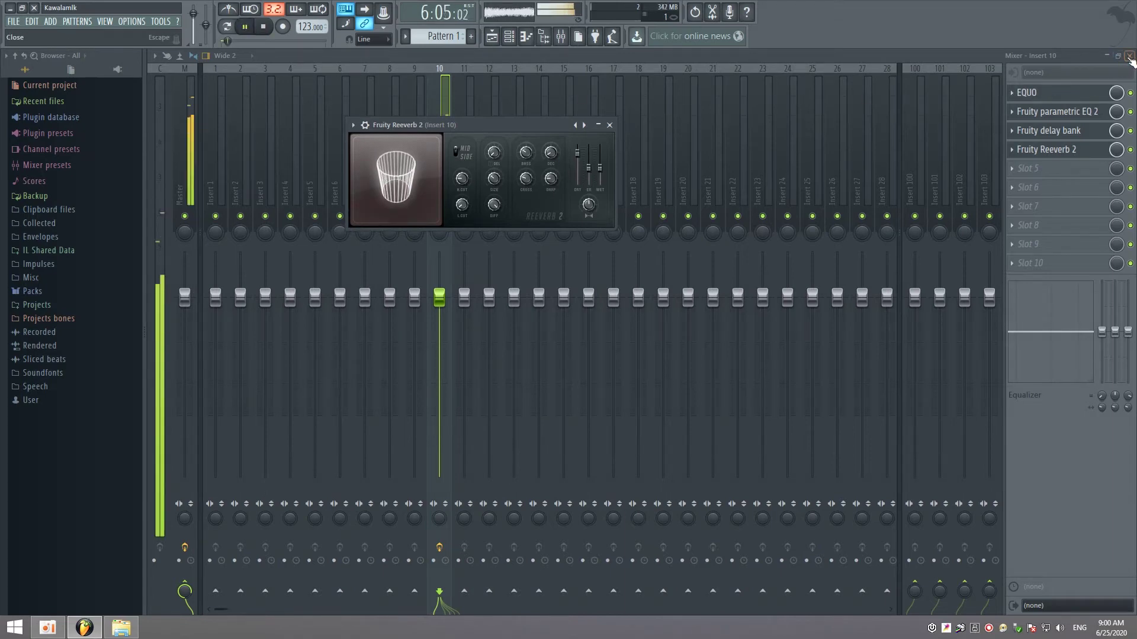
left_click(1129, 56)
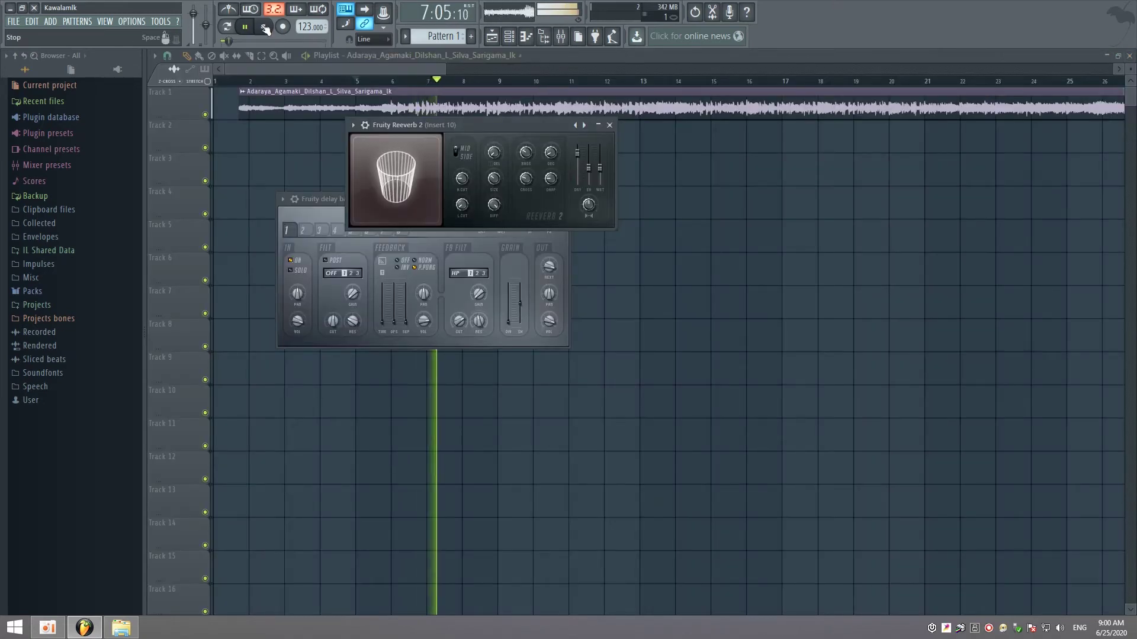
key("space")
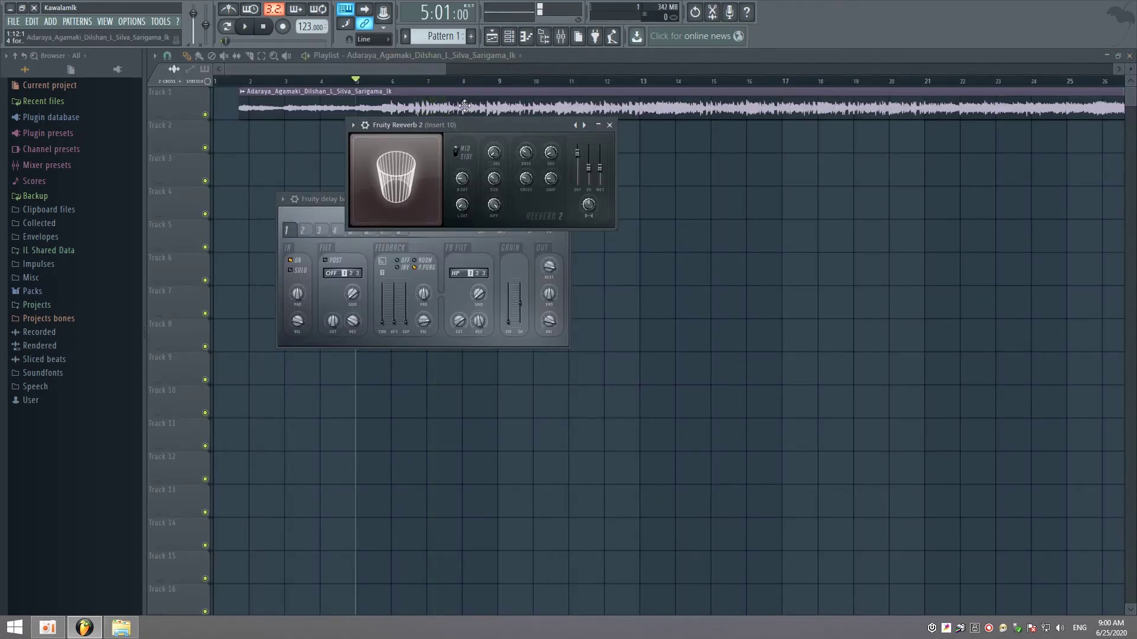
Load Fruity Flangus in slot 5 of mixer insert 10.
left_click(561, 37)
left_click(1022, 172)
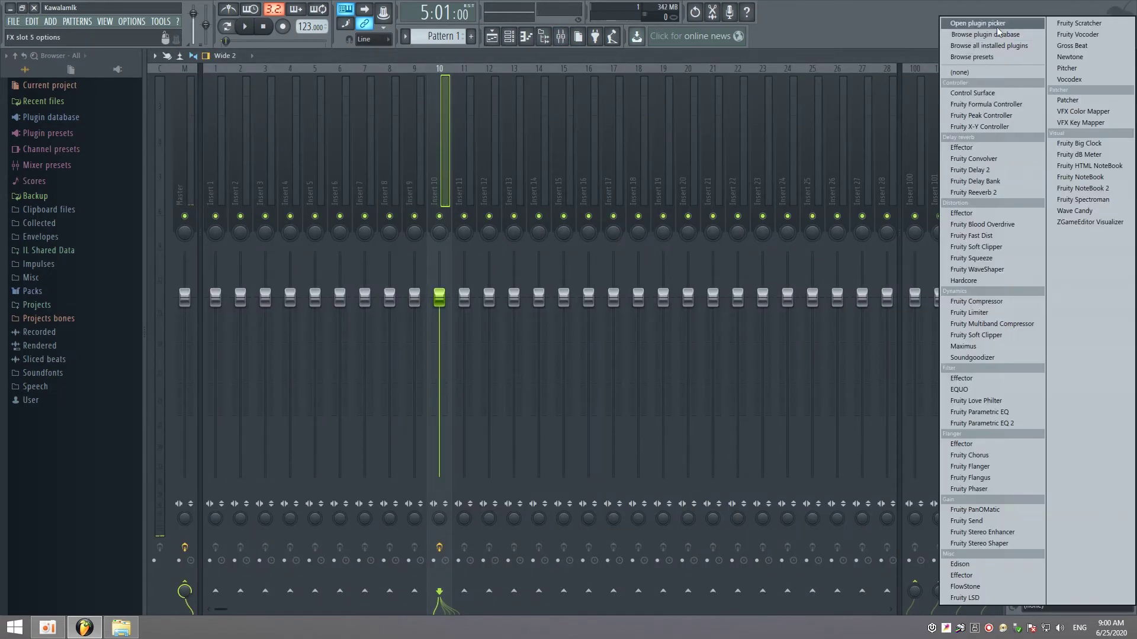
left_click(995, 24)
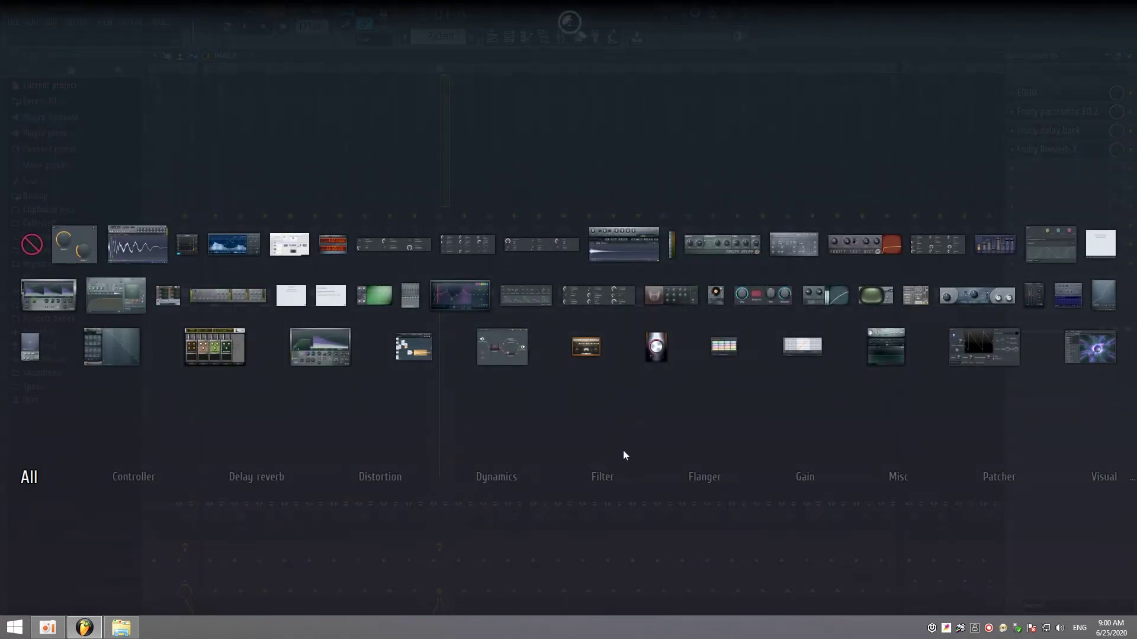
mouse_move(697, 481)
left_click(625, 296)
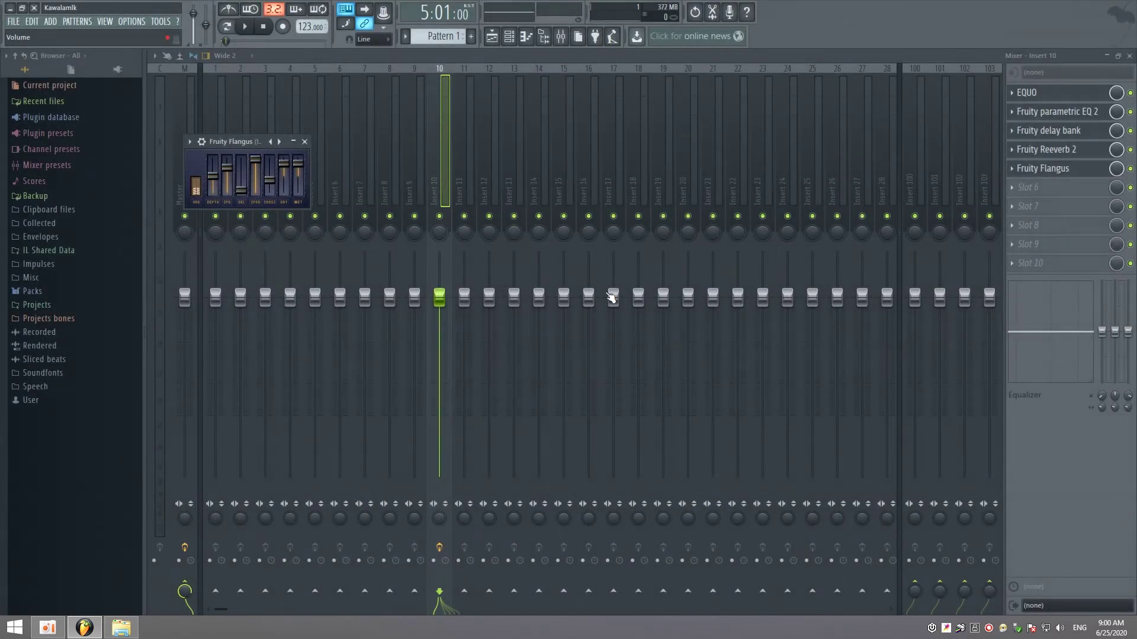
Play the song and step back through the Fruity Flangus presets to For drums.
left_click(251, 33)
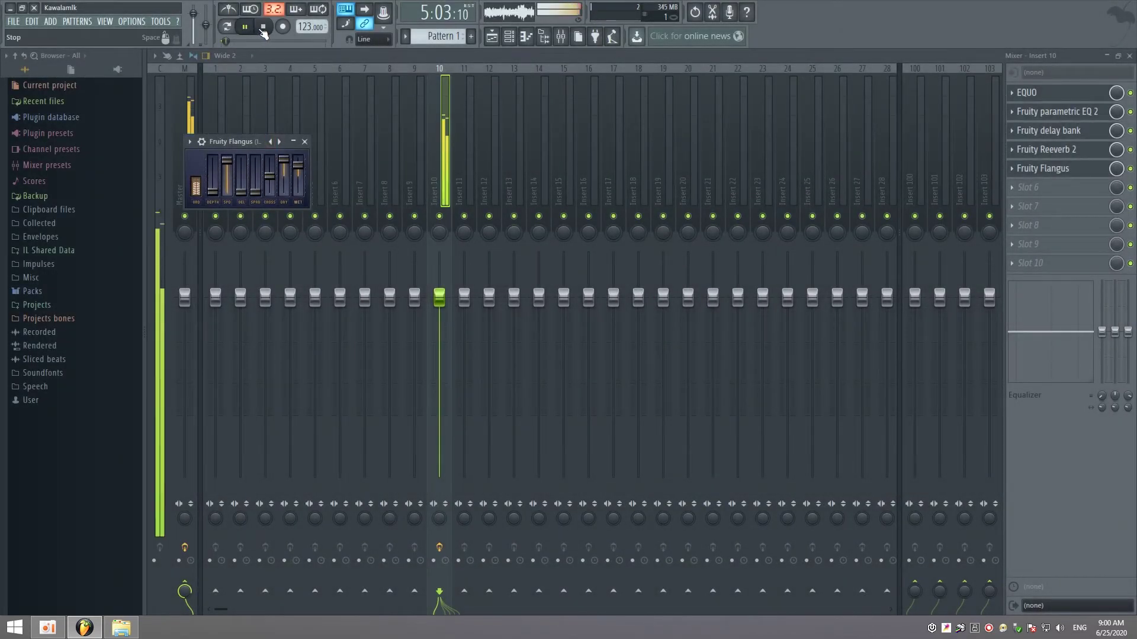
left_click(271, 142)
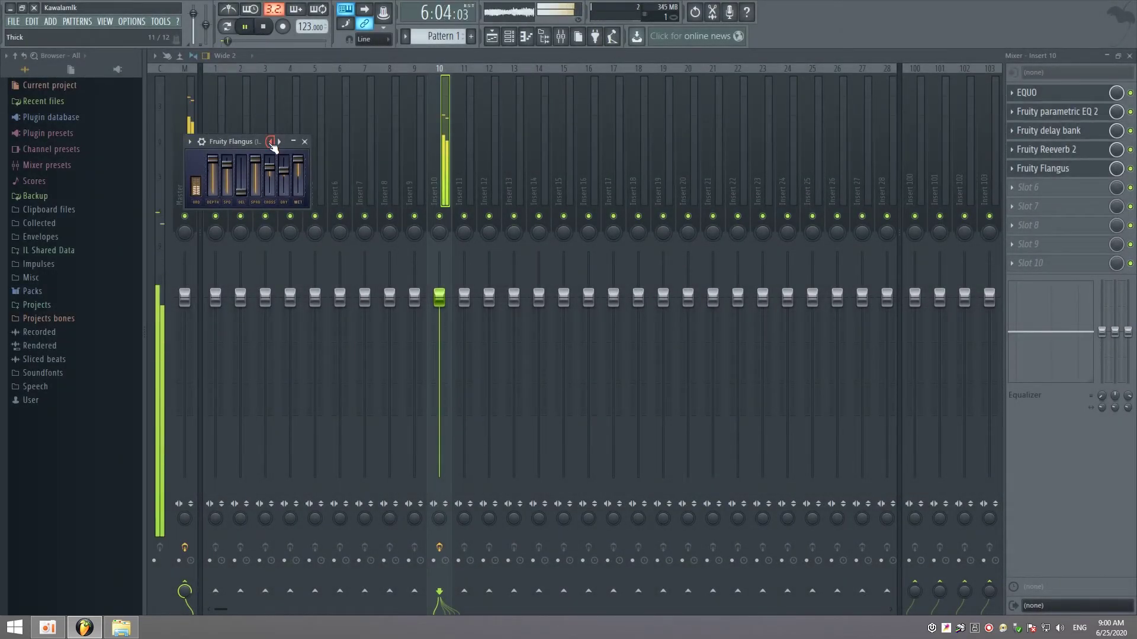
left_click(271, 142)
left_click(271, 142)
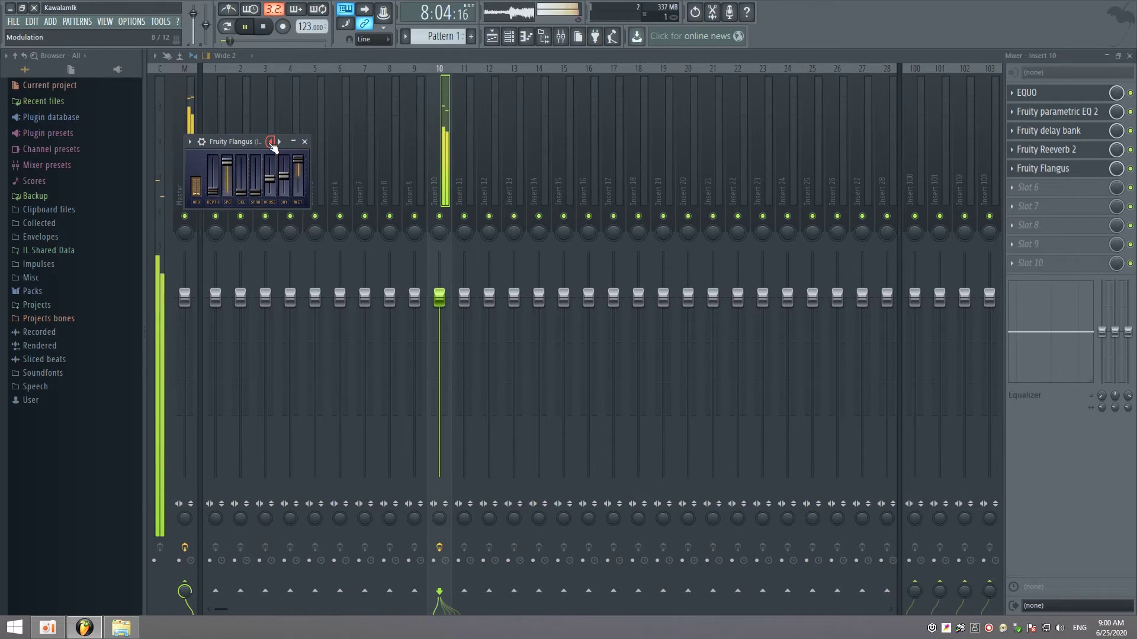
left_click(271, 142)
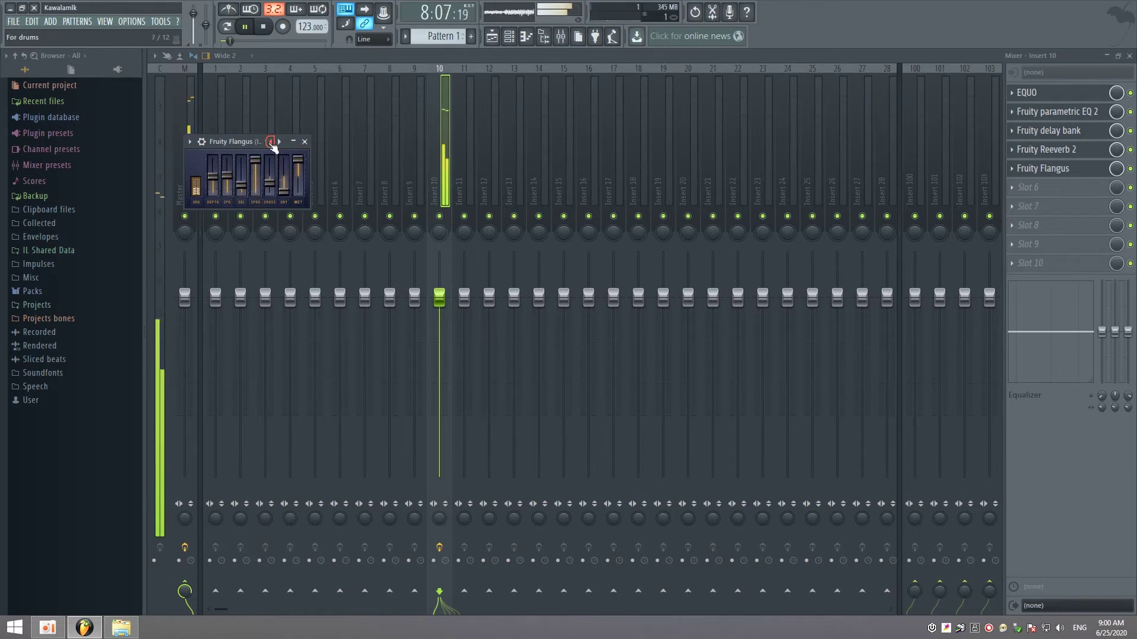
Close the Fruity Flangus window, return to the playlist, and stop playback with the position at the song start.
left_click(304, 142)
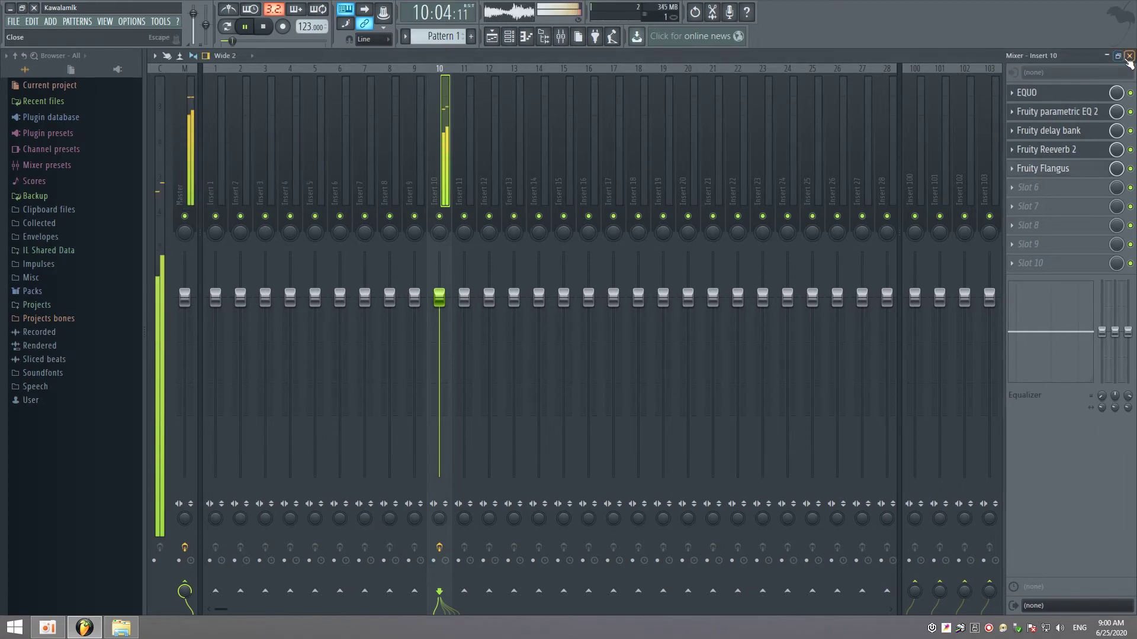
left_click(560, 36)
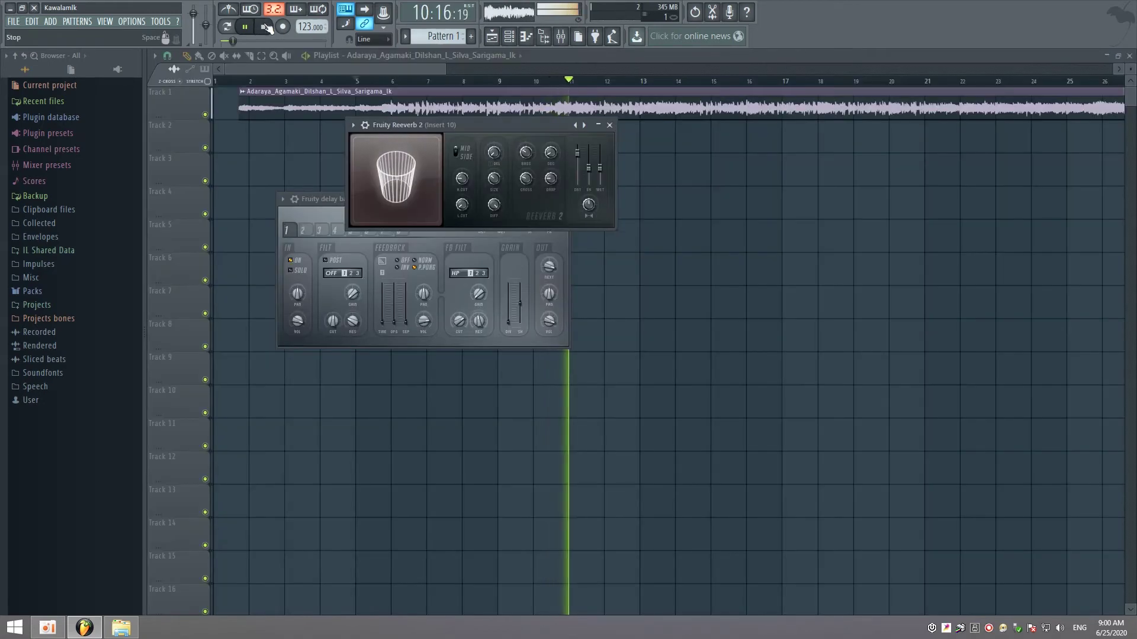
left_click(264, 27)
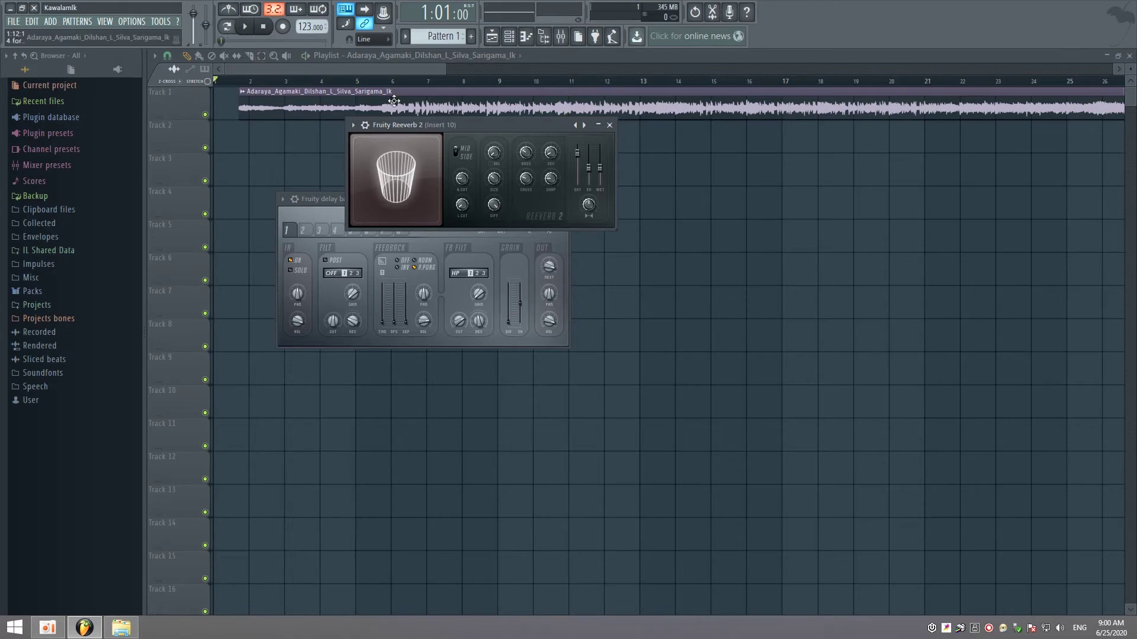
Enter 55 as the channel volume in the song clip's channel settings, and return to a closer view of the playlist.
double_click(460, 114)
right_click(460, 114)
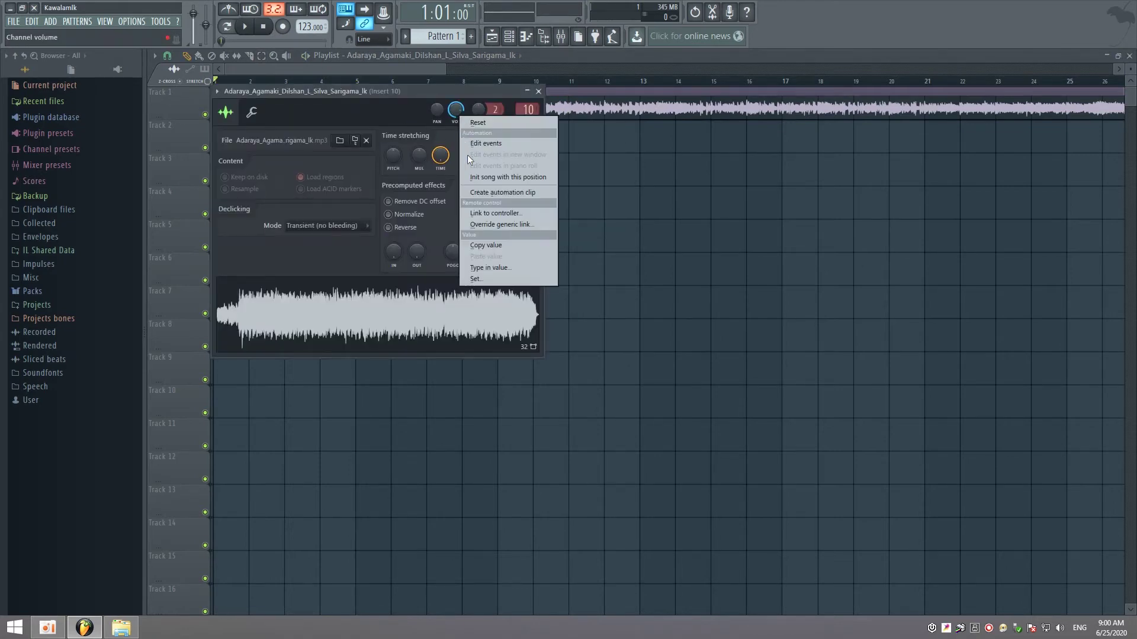
left_click(486, 264)
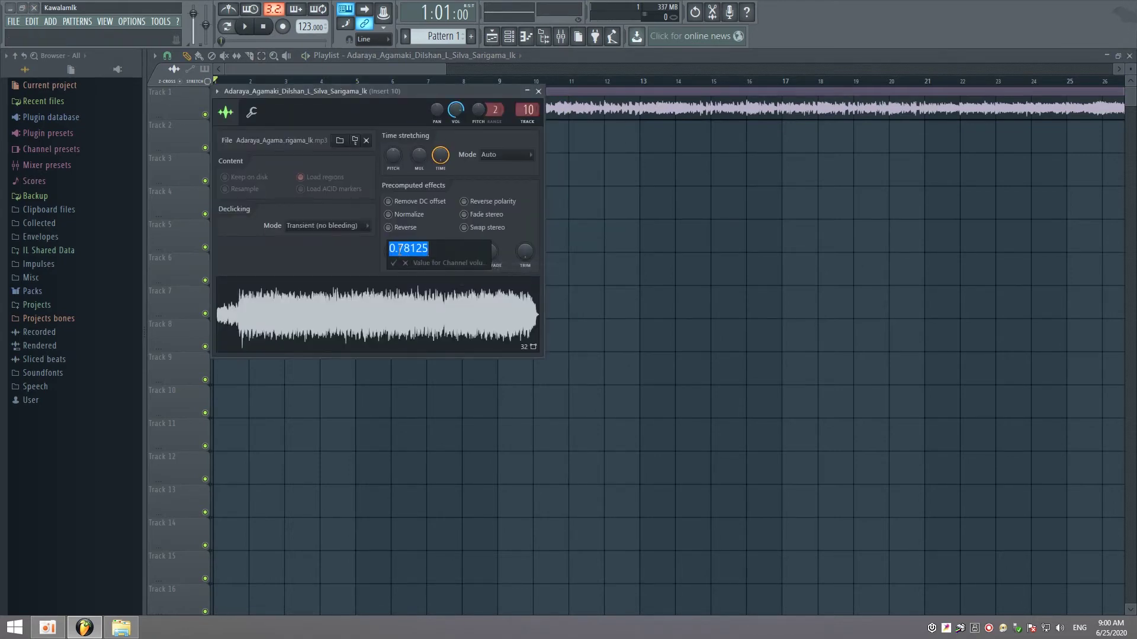
type("55")
key("Return")
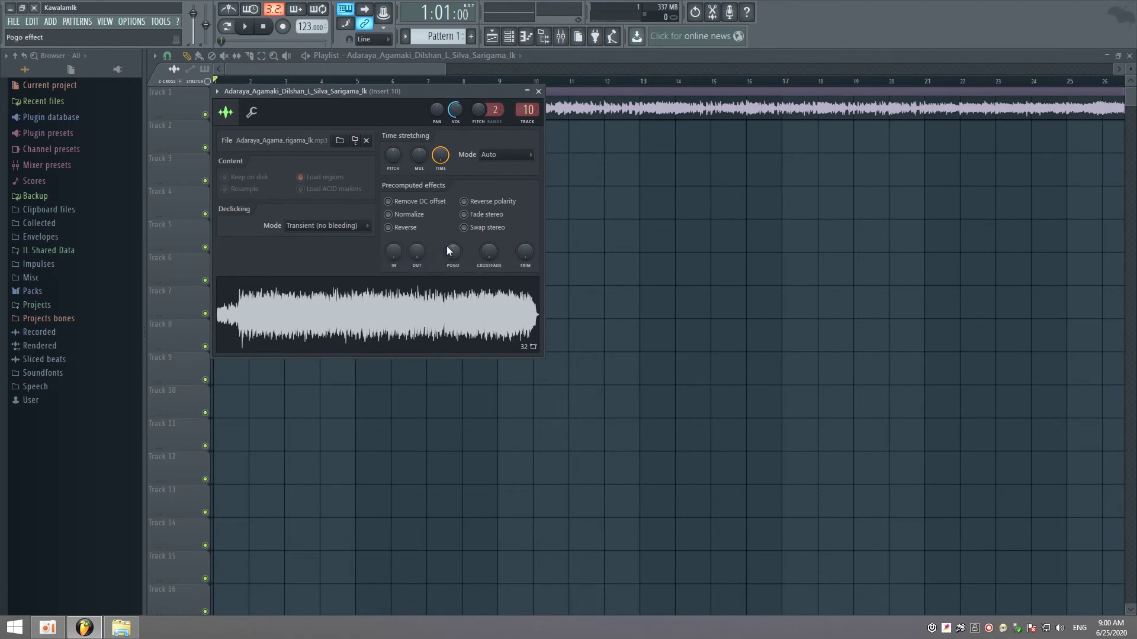
left_click(293, 73)
left_click_drag(445, 71, 400, 72)
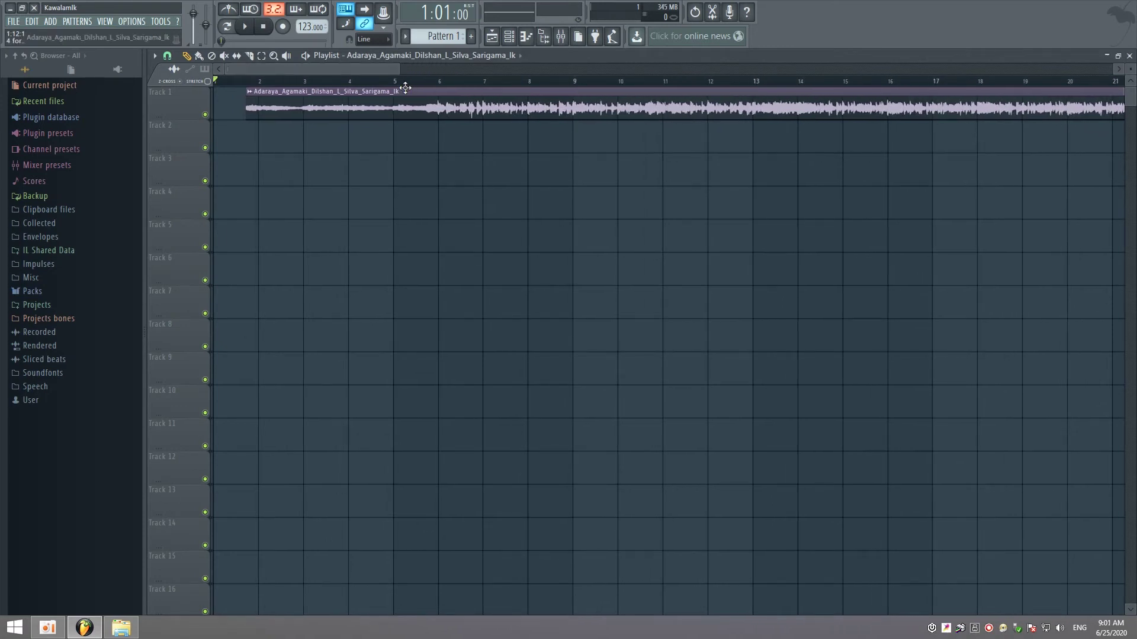
Open the Save As dialog for the project and cancel it.
key("ctrl+shift+s")
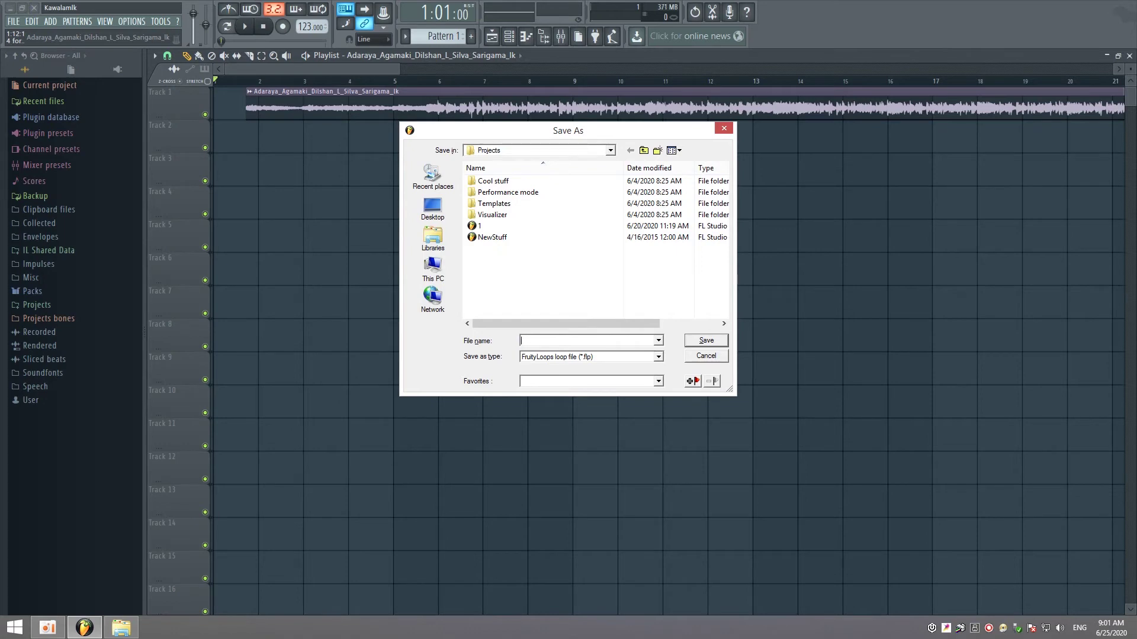
left_click(704, 356)
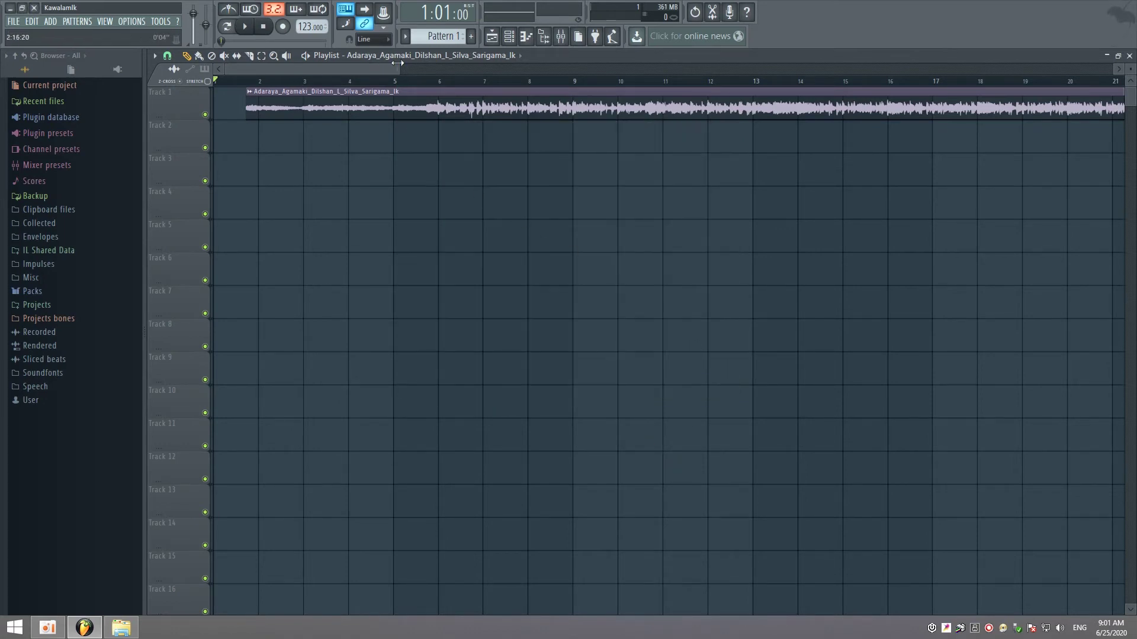
Pick Pattern 1 and paint its clips side by side on Track 2 from bar 6 through bar 10.
key("alt+p")
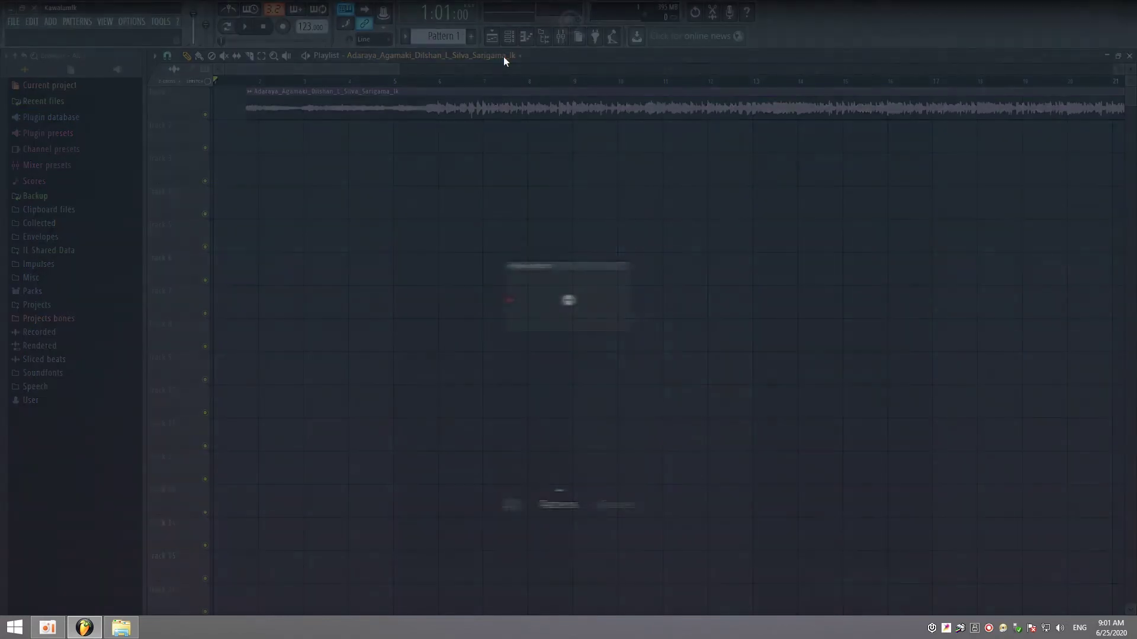
left_click(586, 327)
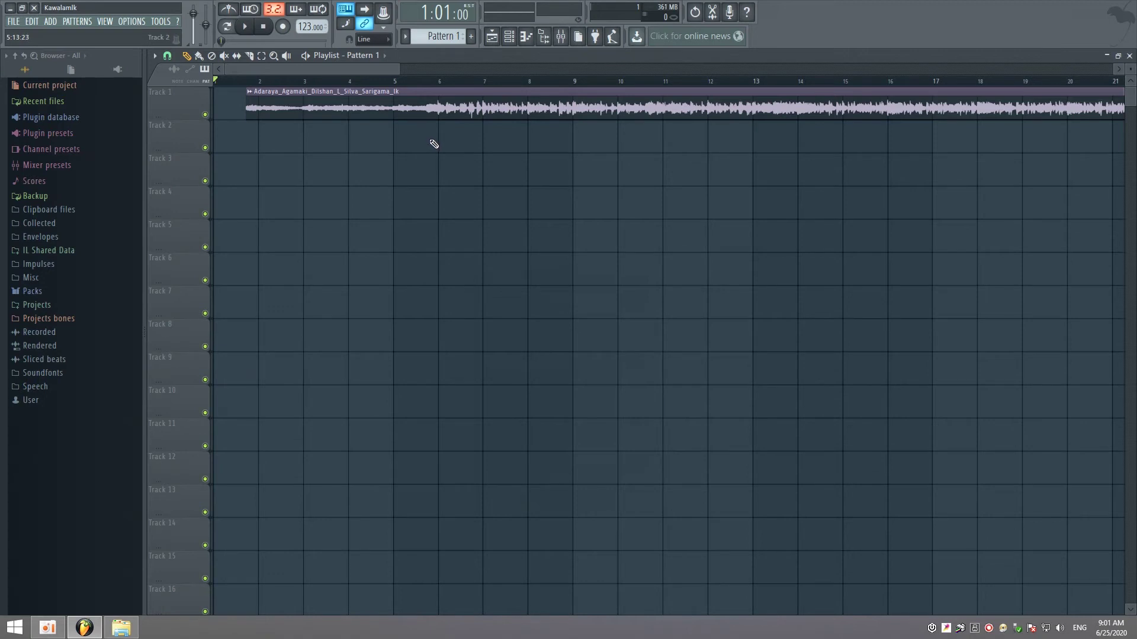
left_click(453, 137)
left_click_drag(477, 141, 619, 130)
Play the song from bar 10 and add Pattern 1 clips on Track 2 at bars 11, 12, 13 and 14.
left_click(623, 92)
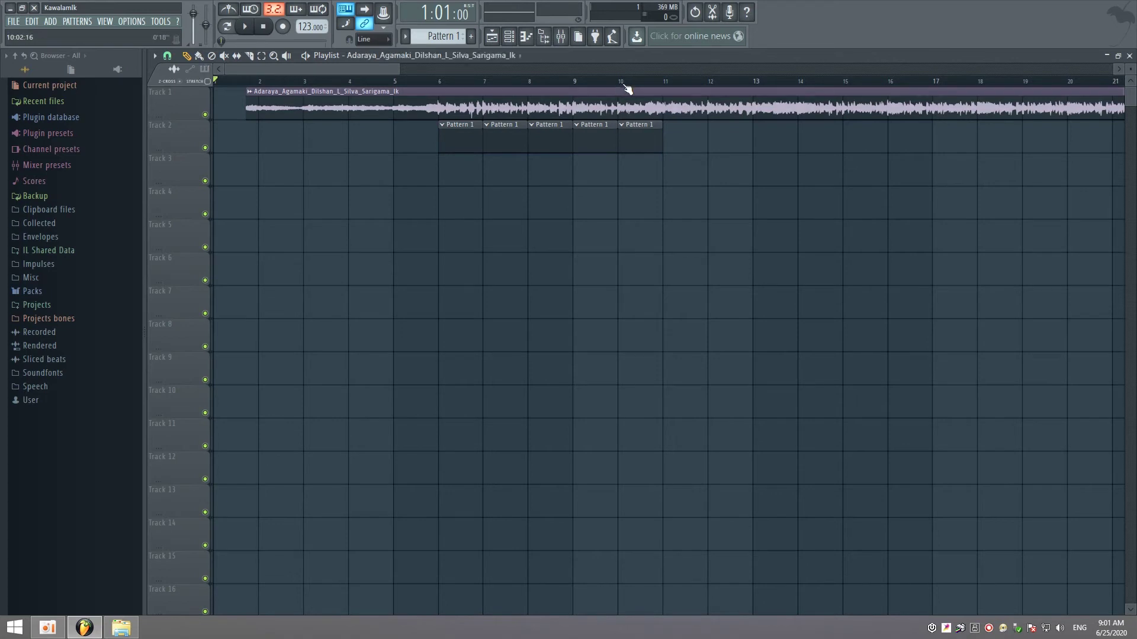
left_click(619, 81)
left_click(246, 26)
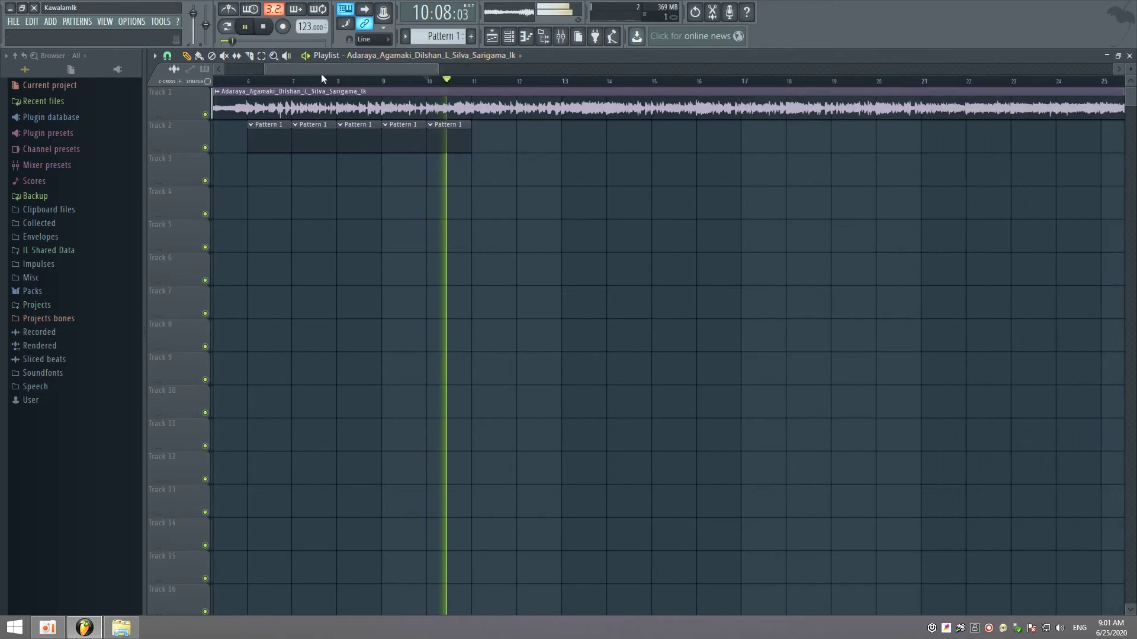
left_click(476, 140)
left_click(509, 138)
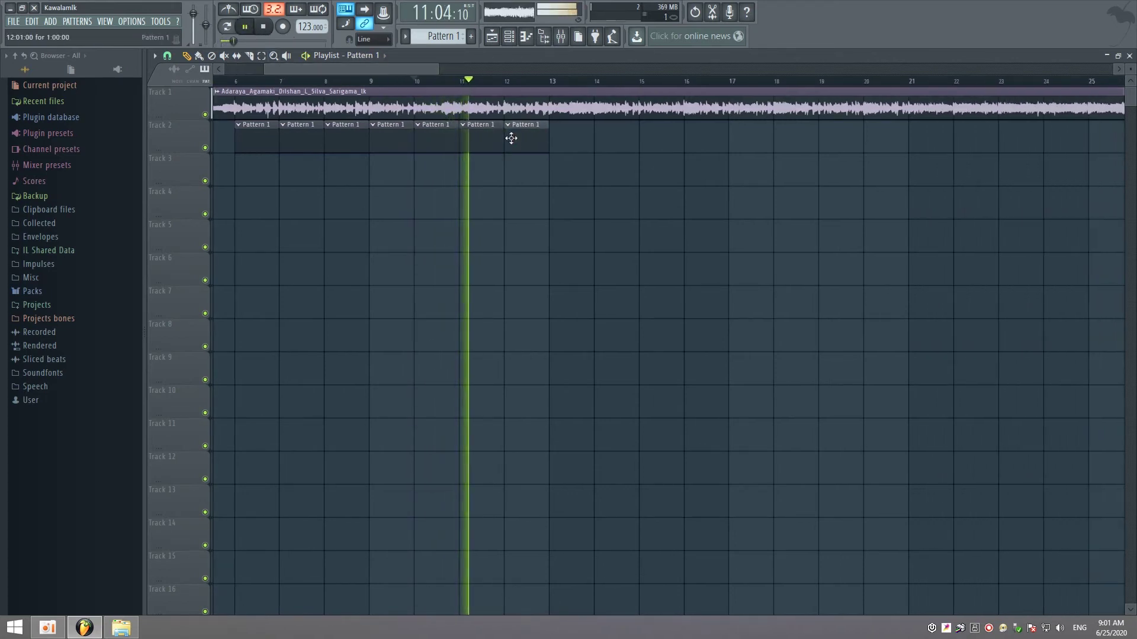
left_click(555, 142)
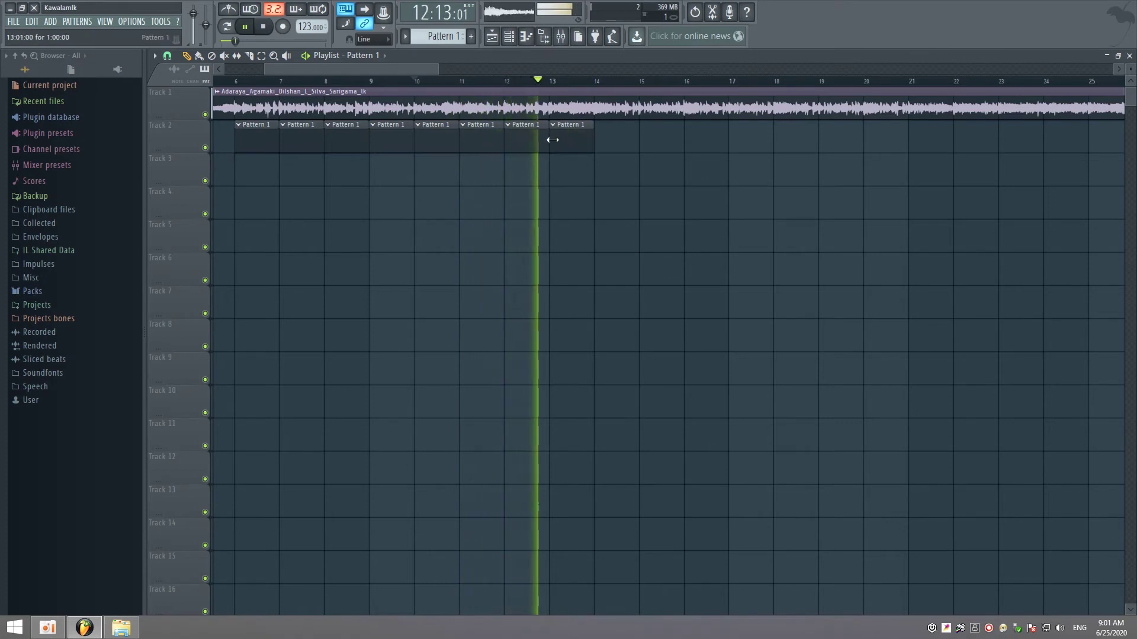
left_click(596, 140)
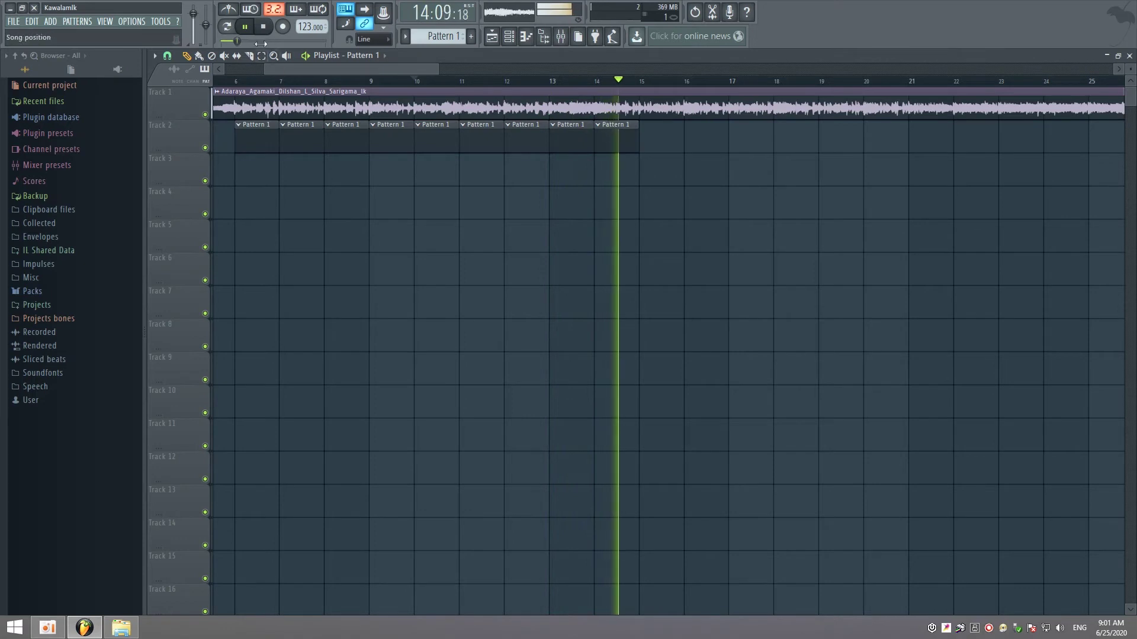
Stop playback, return to the song start, and delete the Pattern 1 clip at bar 14 of Track 2.
key("space")
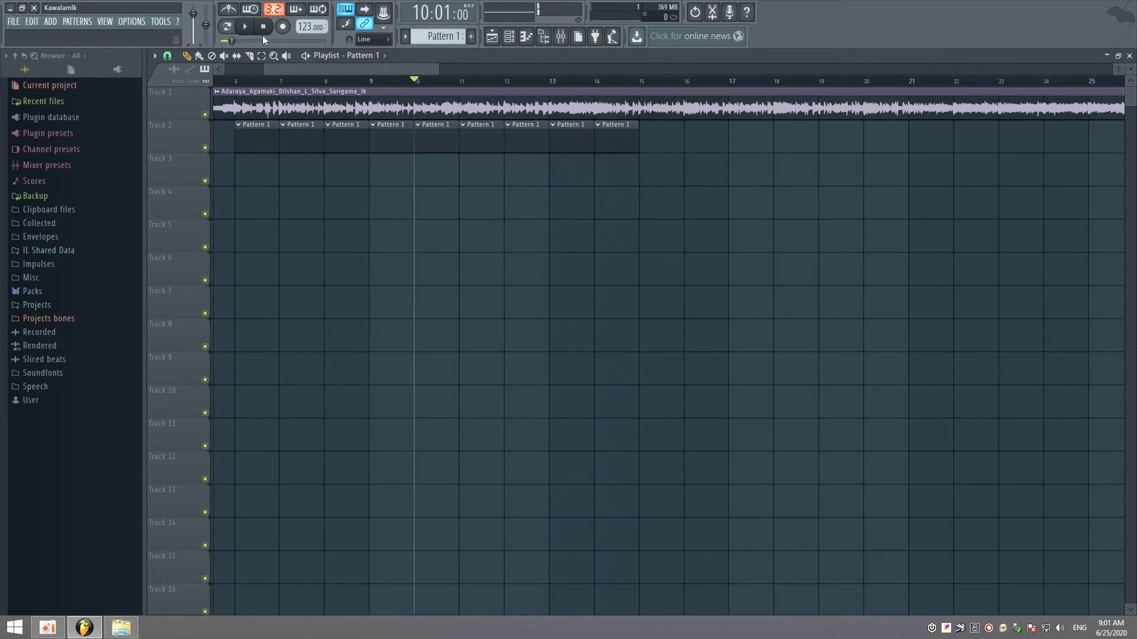
key("Home")
right_click(615, 142)
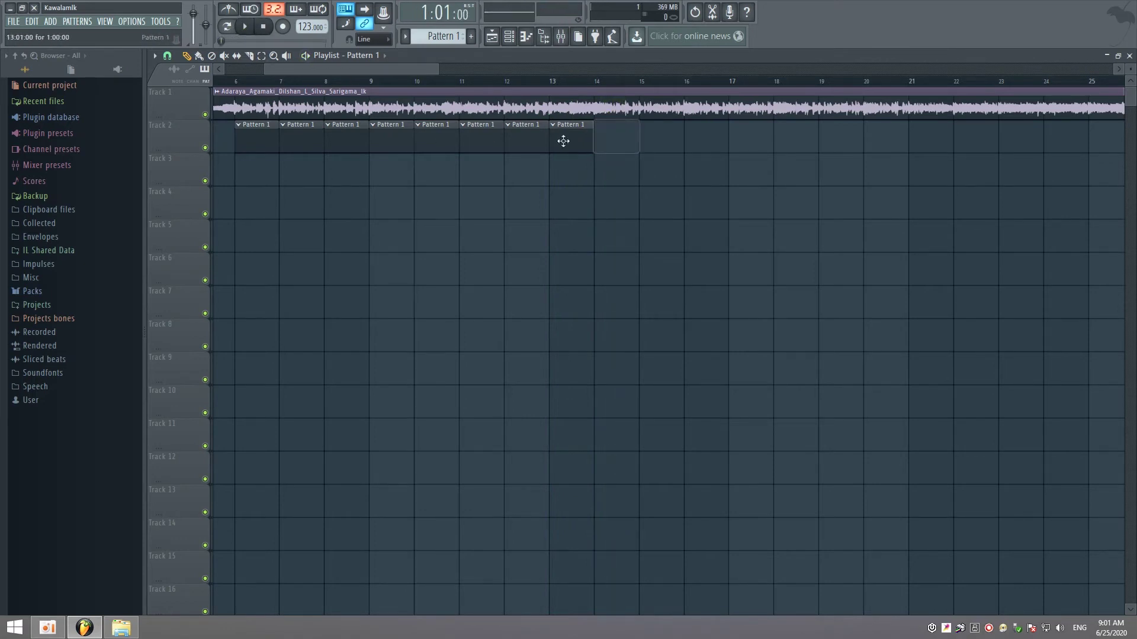
Rename Pattern 1 as Beat 1 and give it a light green color.
right_click(243, 132)
left_click(267, 180)
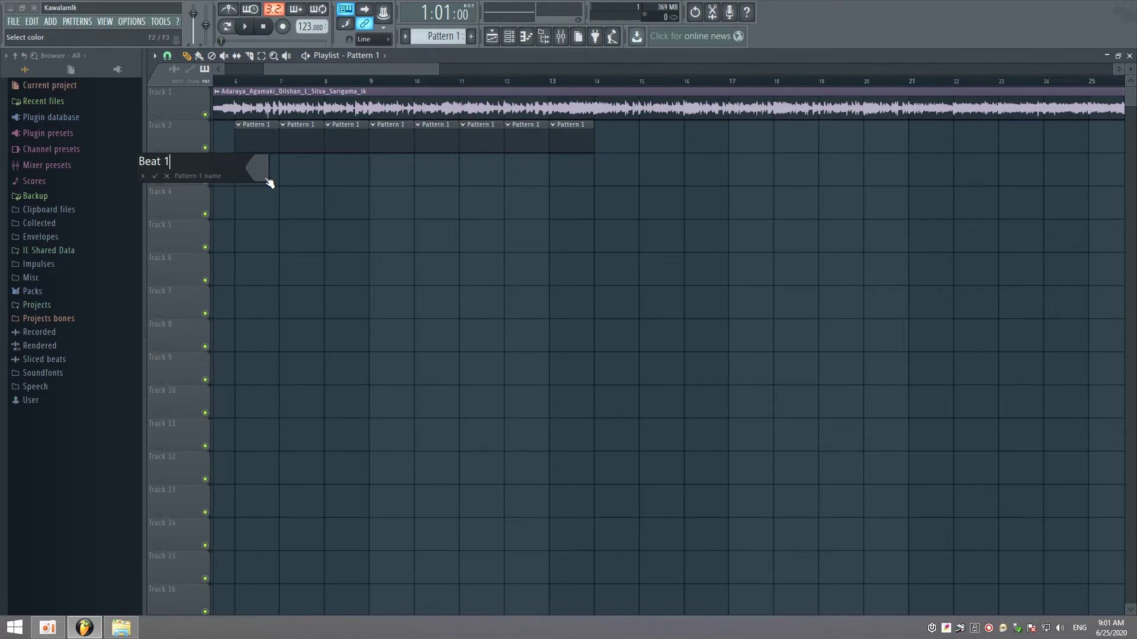
left_click(268, 181)
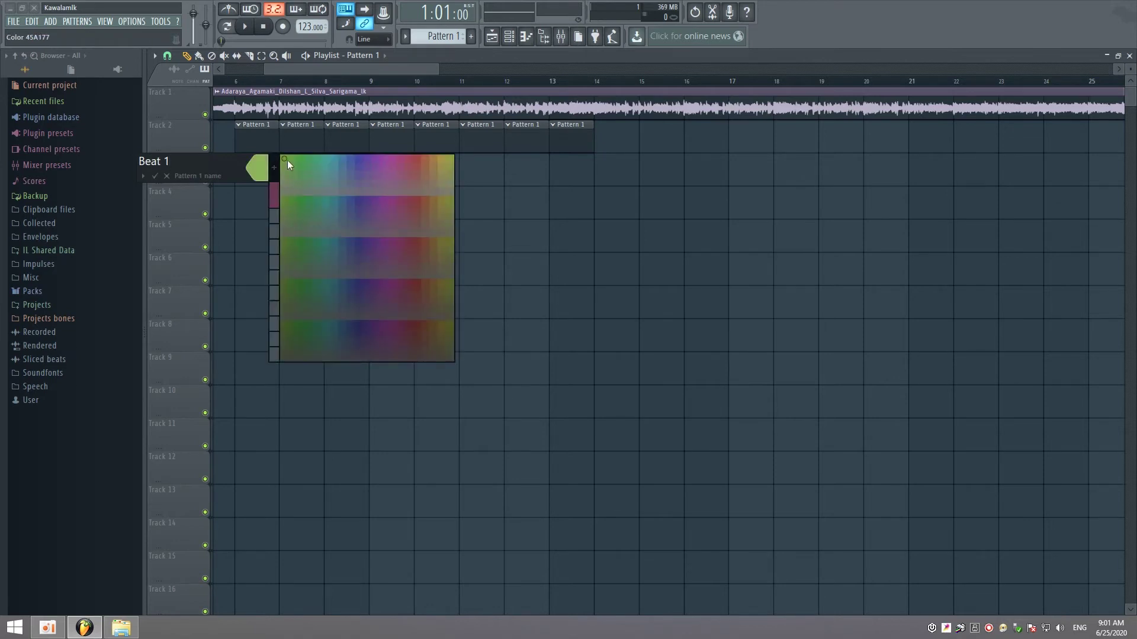
left_click(287, 161)
left_click_drag(279, 66, 240, 65)
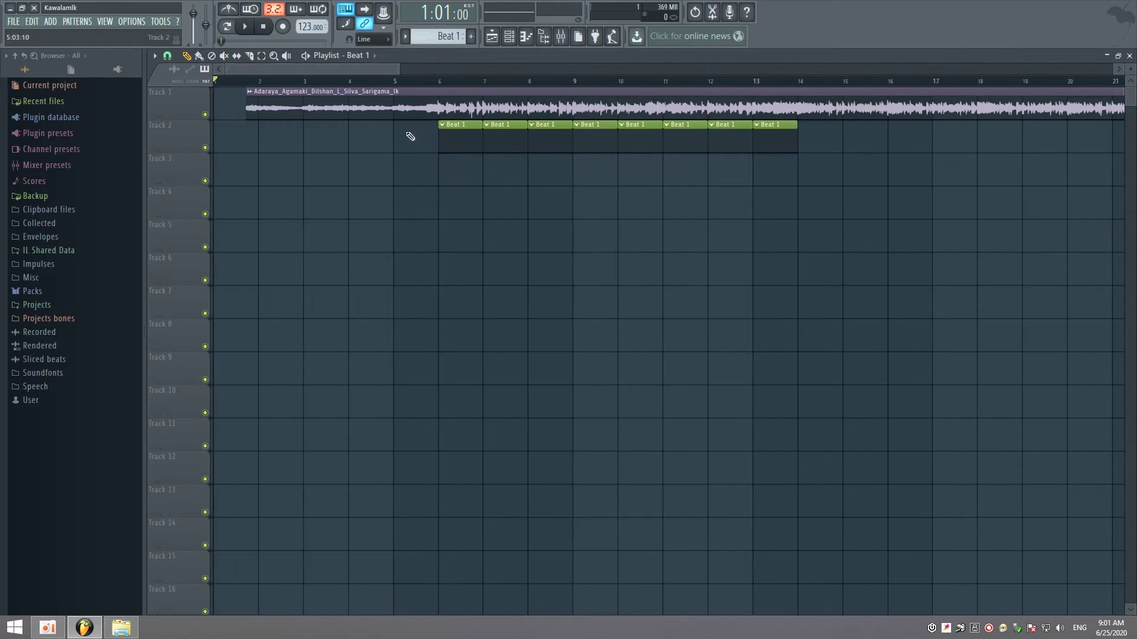
Filter the channel rack to Unsorted and delete the default Kick, Clap, Hat and Snare channels.
key("F6")
left_click(208, 60)
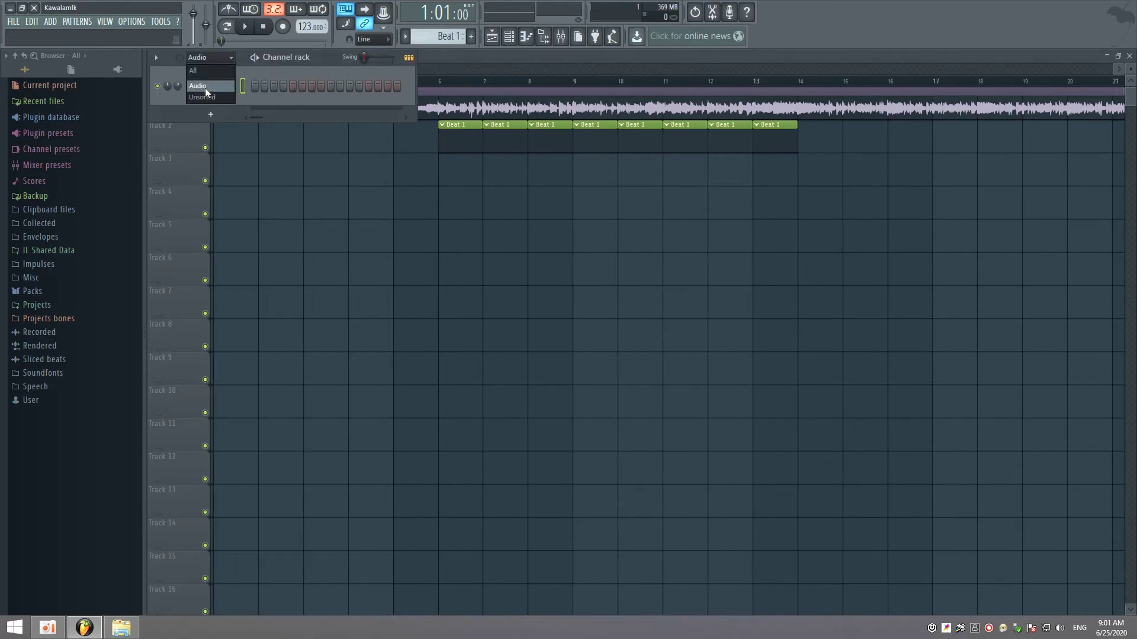
left_click(205, 88)
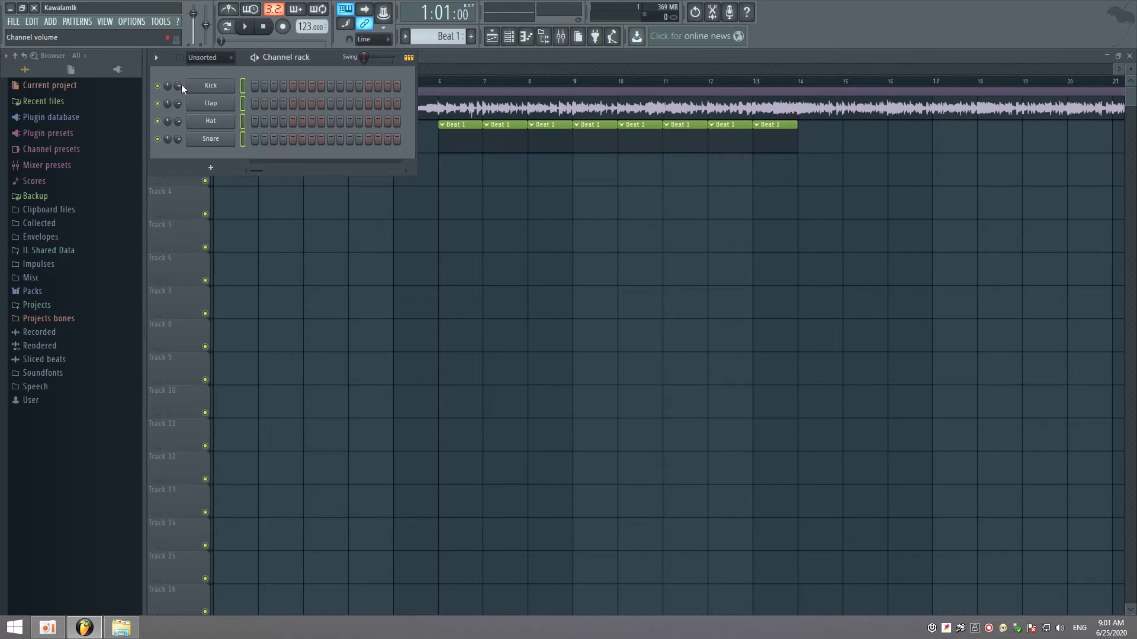
left_click(156, 58)
left_click(165, 106)
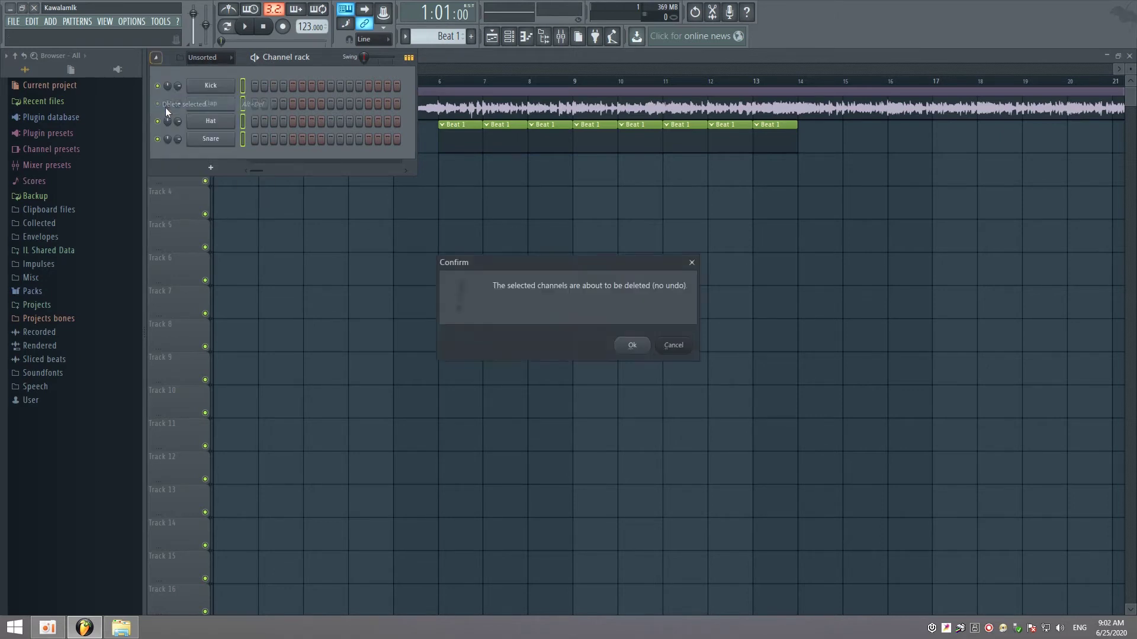
left_click(629, 344)
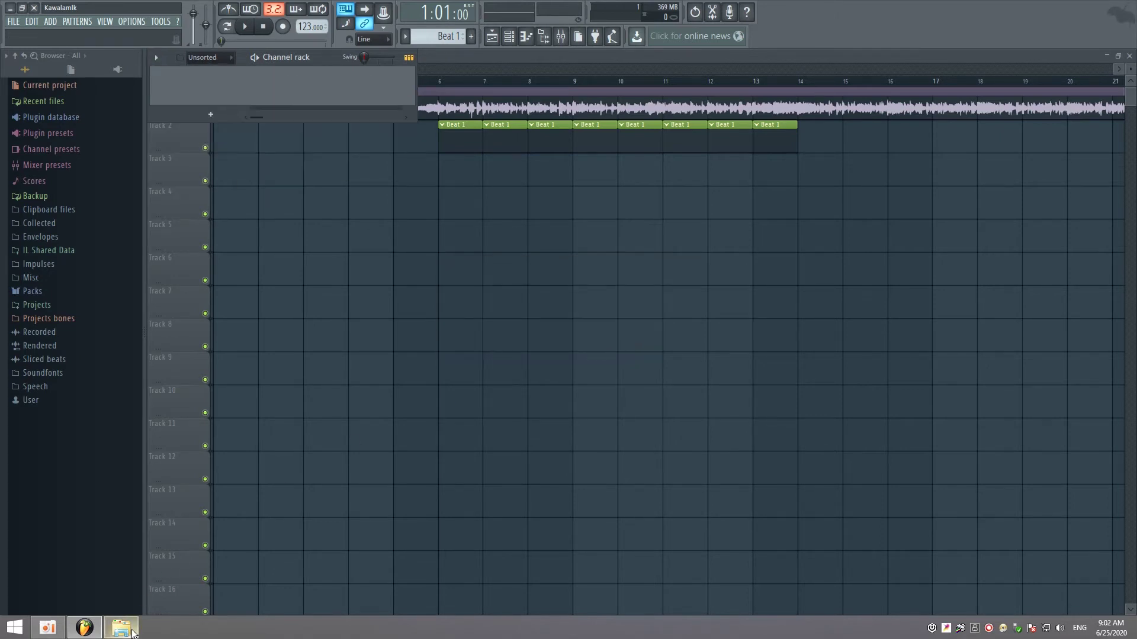
From the Samples folder in File Explorer, load Cymb, Hat, Kick, Snare and Tamb into the channel rack.
left_click(121, 628)
double_click(565, 238)
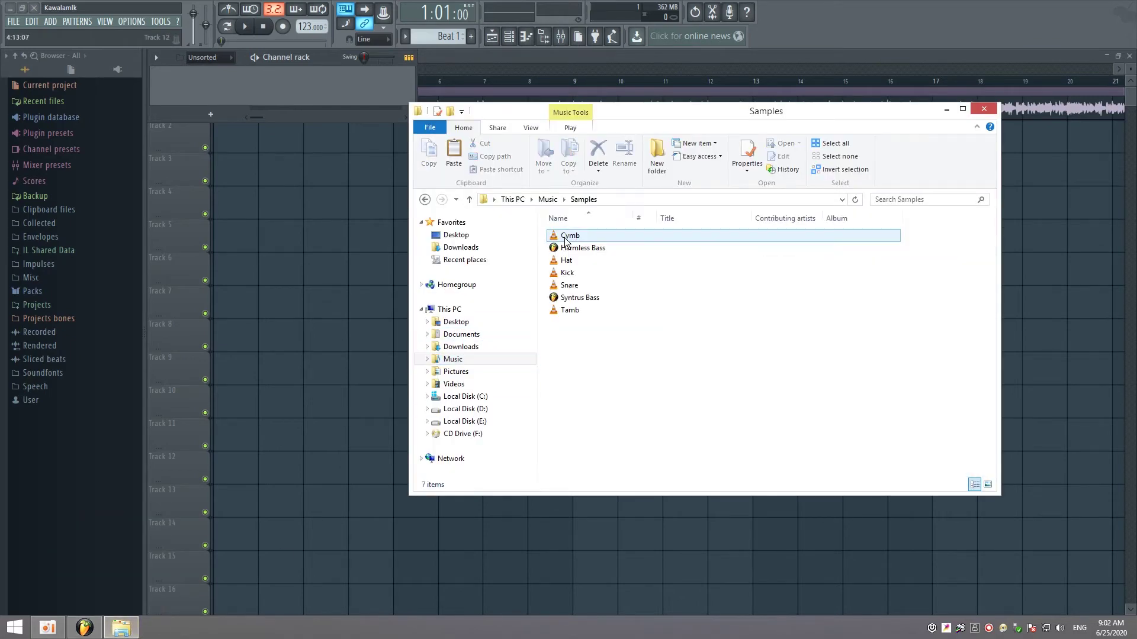
left_click(566, 286)
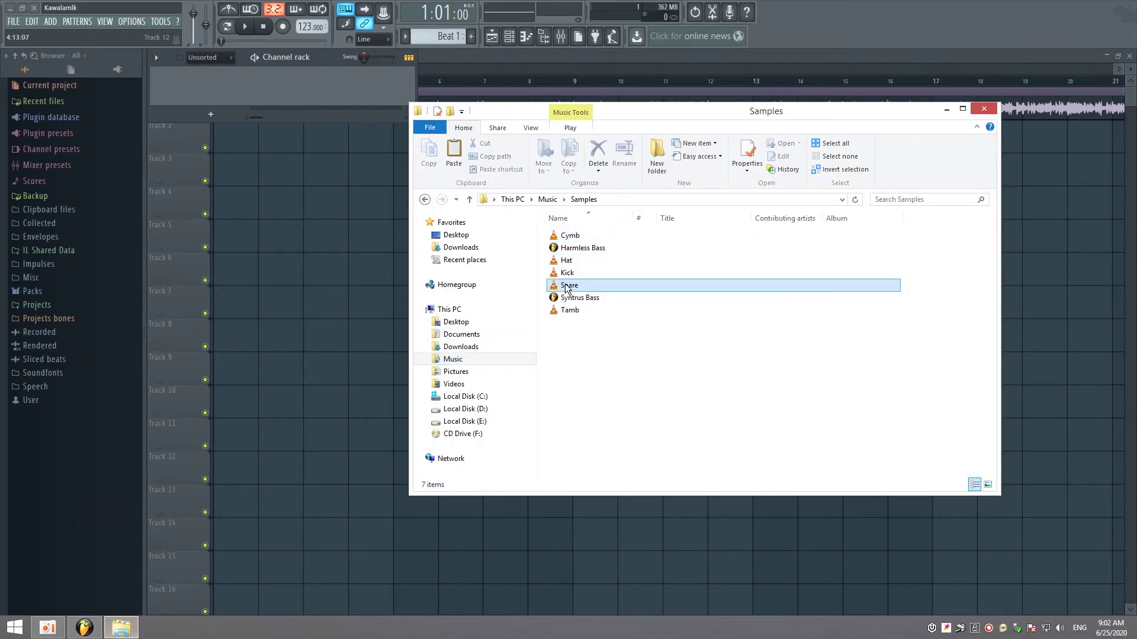
key("shift+Up")
key("shift+Up")
left_click(567, 311, "ctrl")
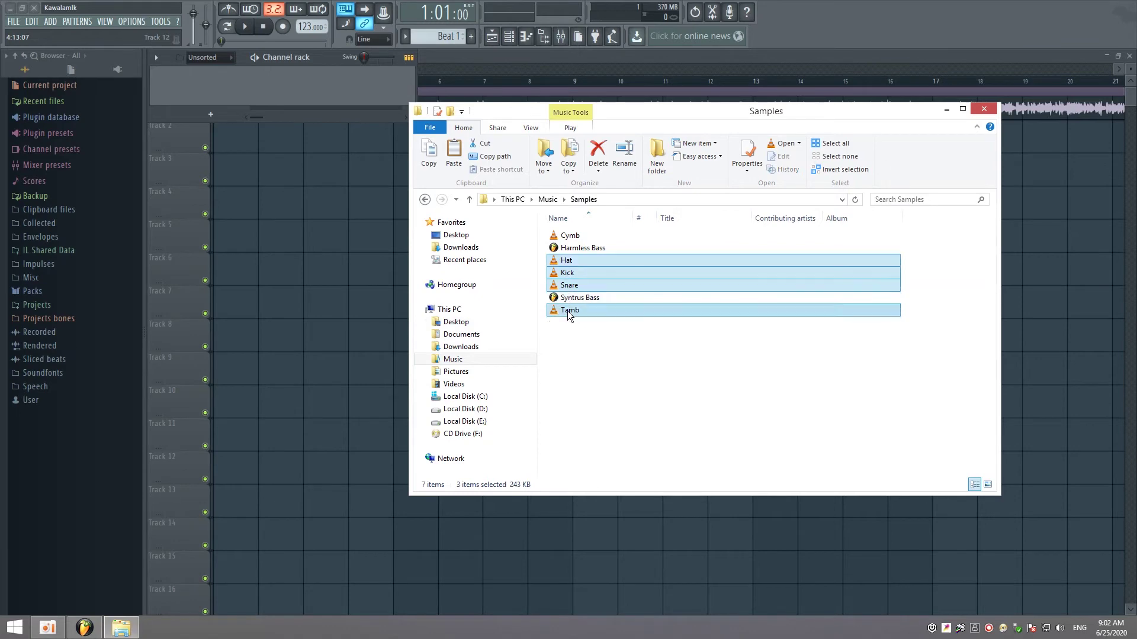
left_click(564, 237, "ctrl")
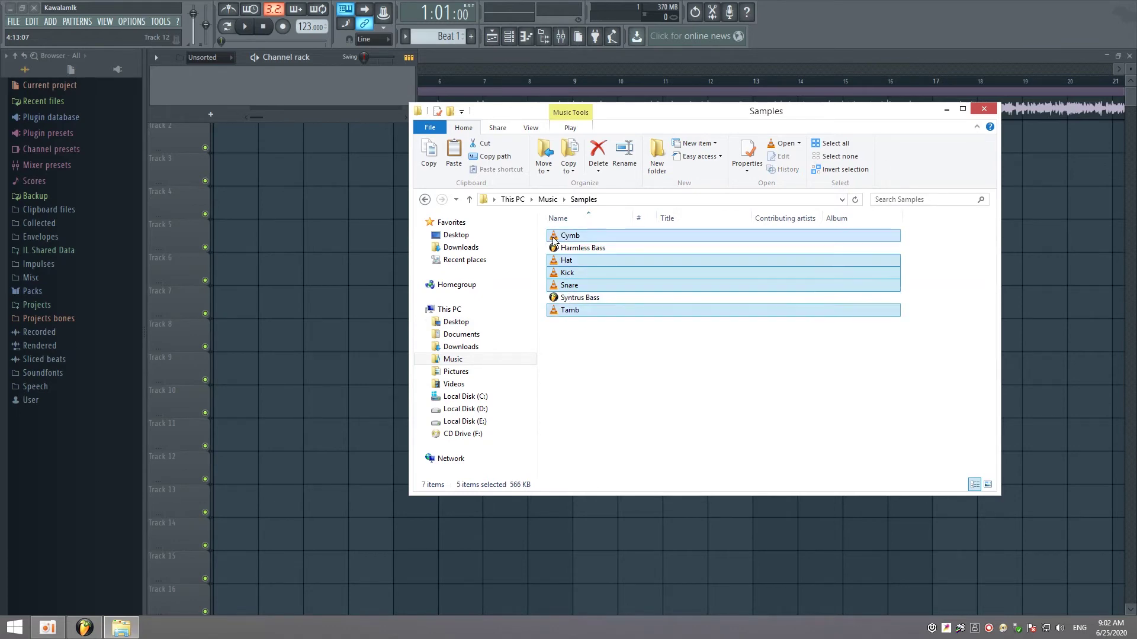
left_click_drag(554, 240, 243, 97)
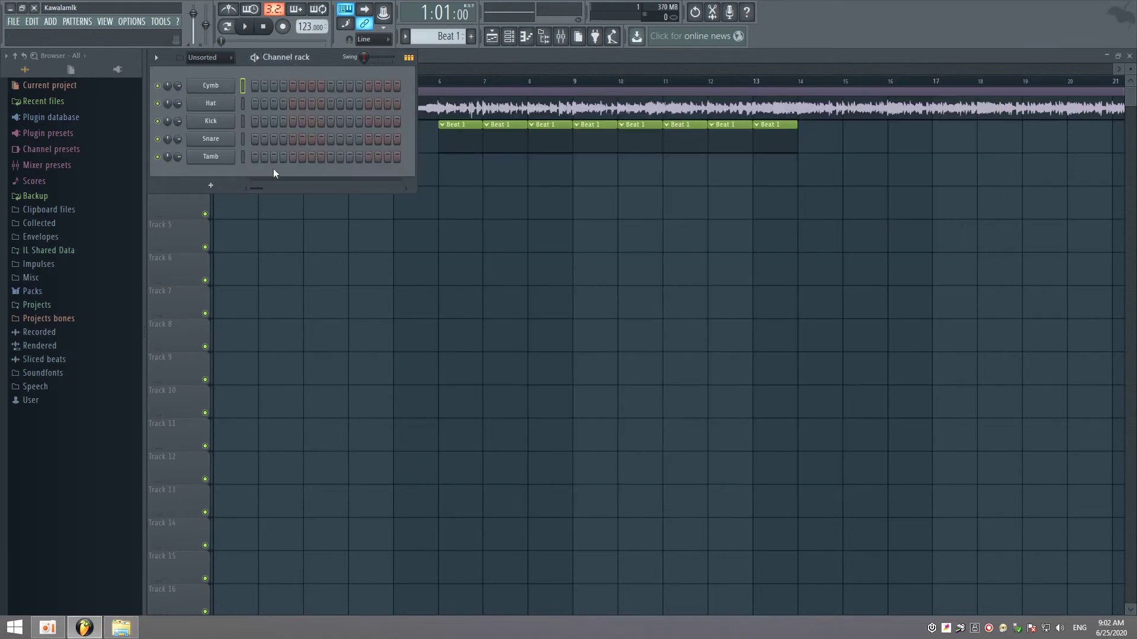
Reorder the drum channels as Kick, Snare, Hat, Tamb, Cymb and route Kick to mixer insert 1.
left_click(242, 122)
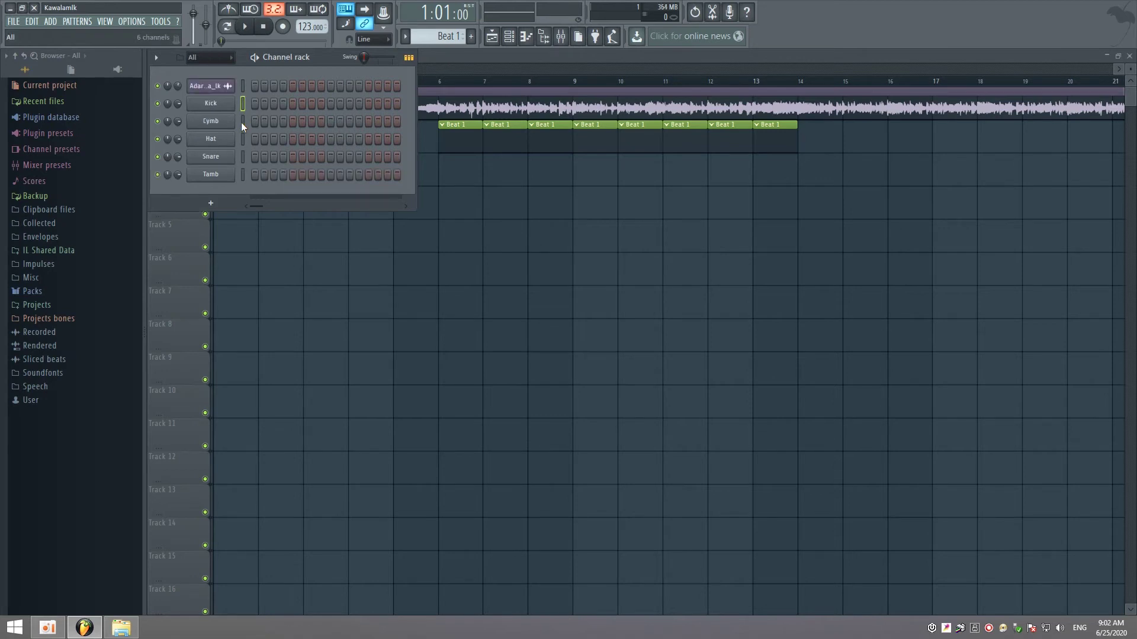
left_click(243, 156)
left_click(211, 104)
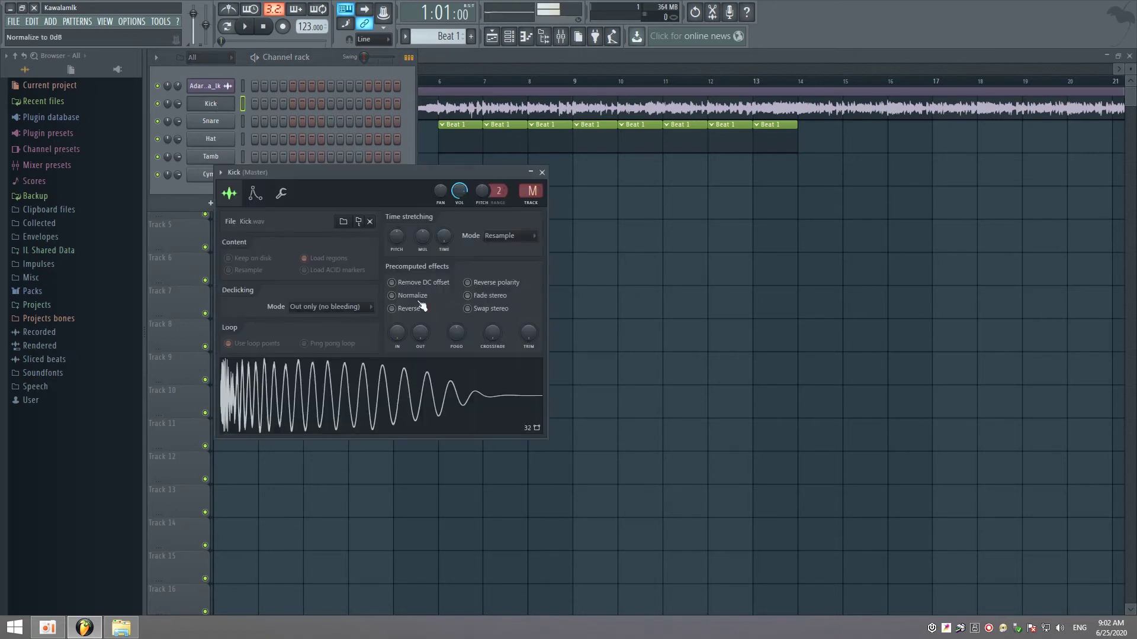
left_click(542, 173)
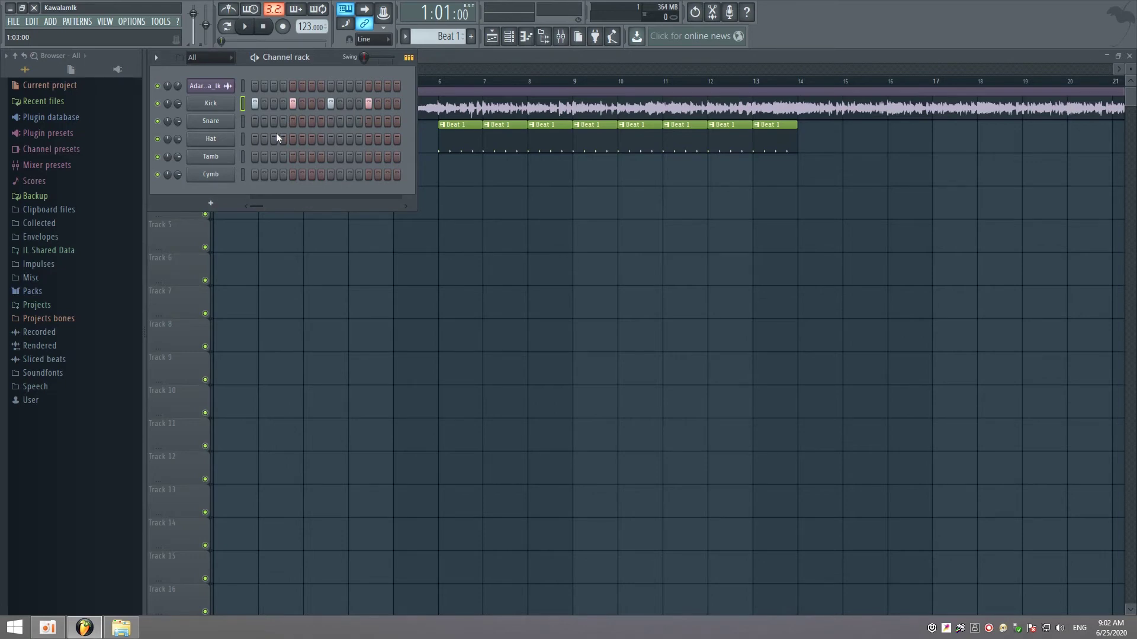
Program Kick hits on steps 1, 5, 9 and 13 and Snare hits on steps 5 and 13.
left_click(292, 120)
left_click(368, 120)
Route the Snare, Hat and Tamb channels to mixer insert 1.
left_click(211, 104)
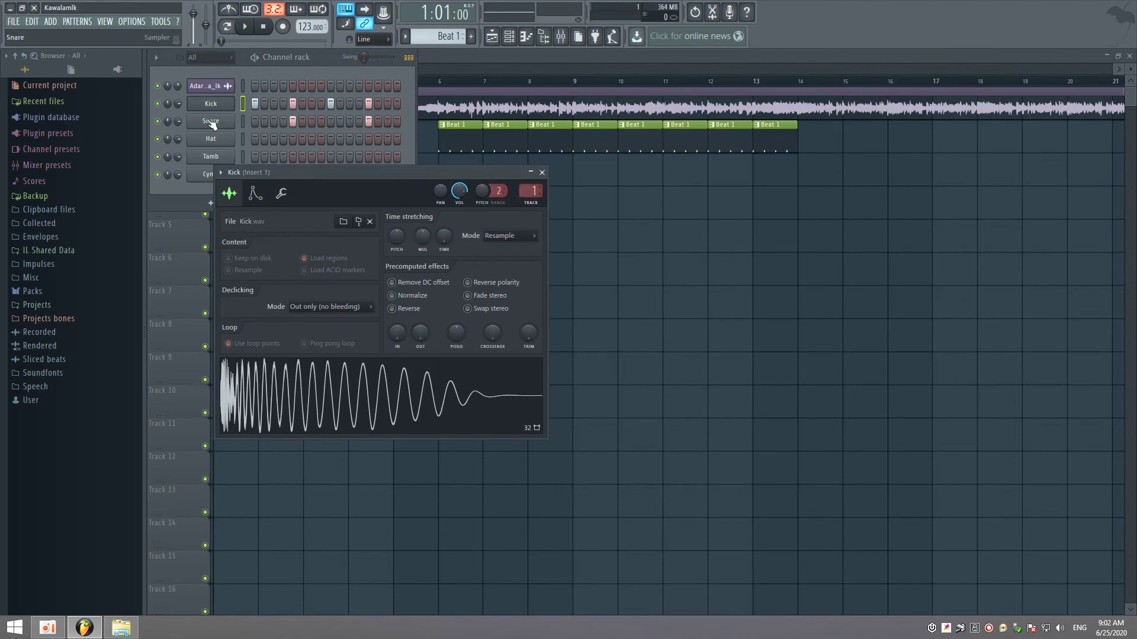
left_click(211, 121)
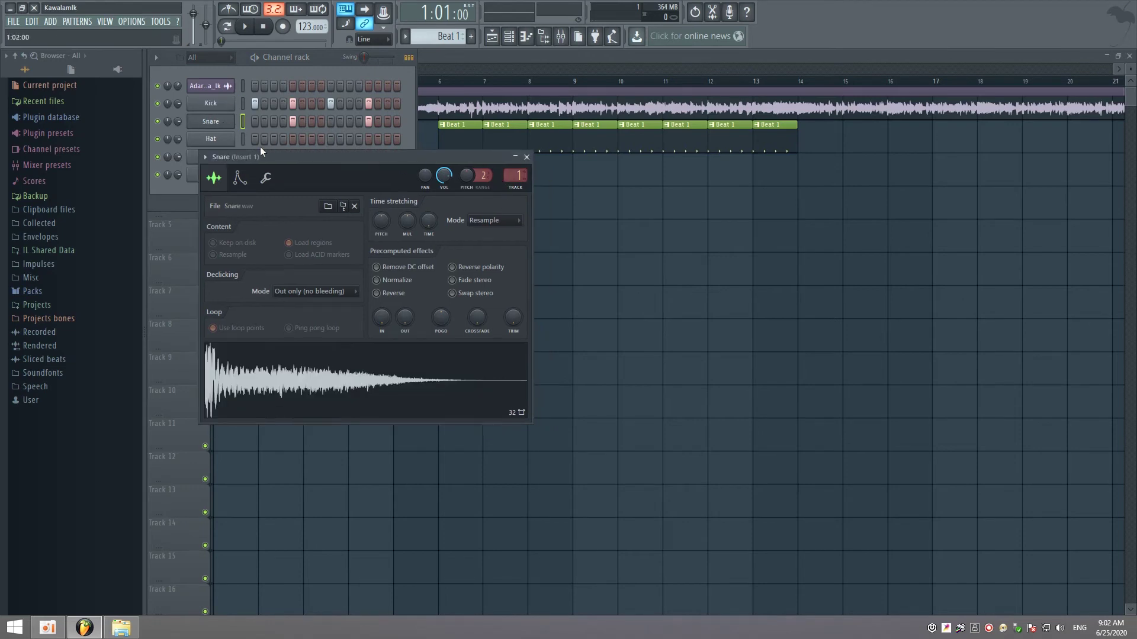
left_click(211, 138)
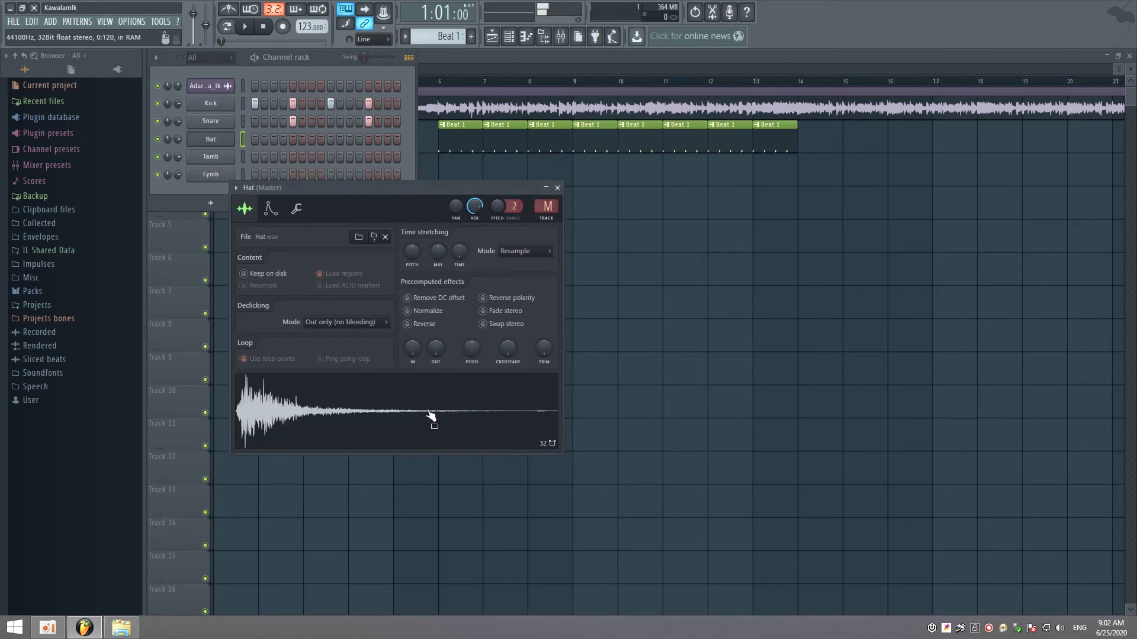
left_click_drag(546, 206, 546, 201)
left_click(231, 161)
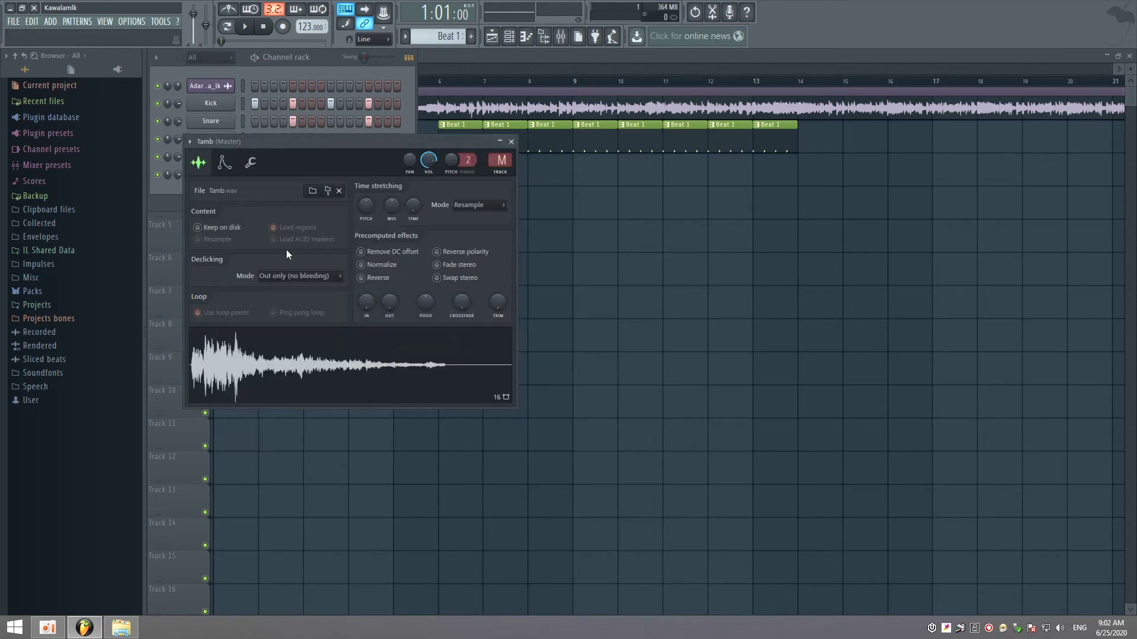
left_click_drag(501, 160, 577, 192)
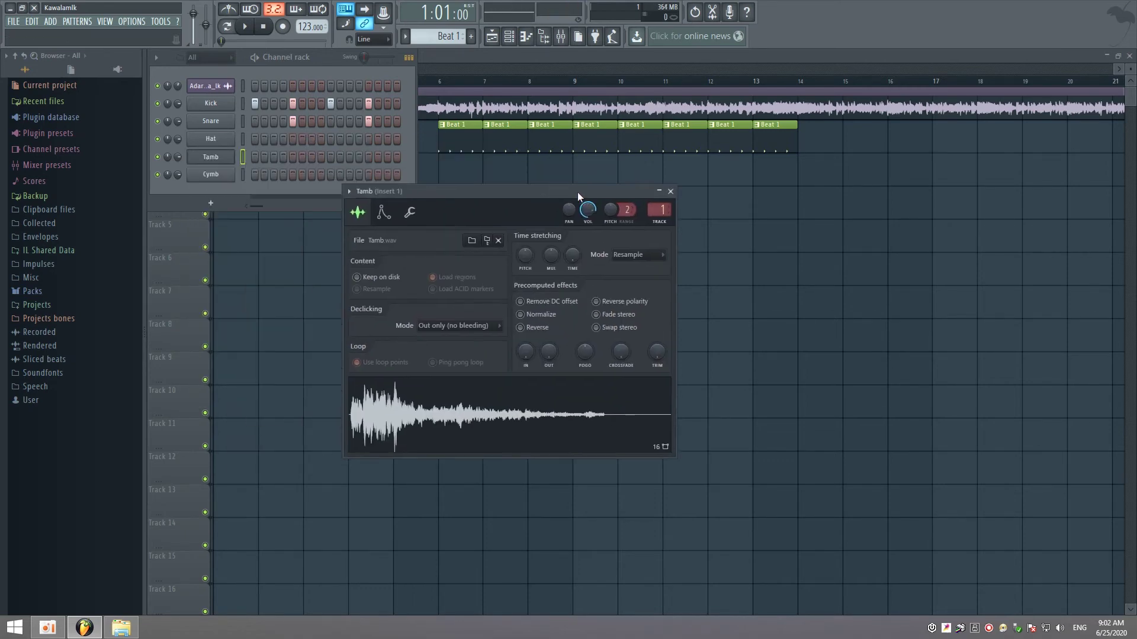
Program Hat hits on steps 3, 7, 11 and 15 and audition the beat in pattern mode.
left_click(273, 143)
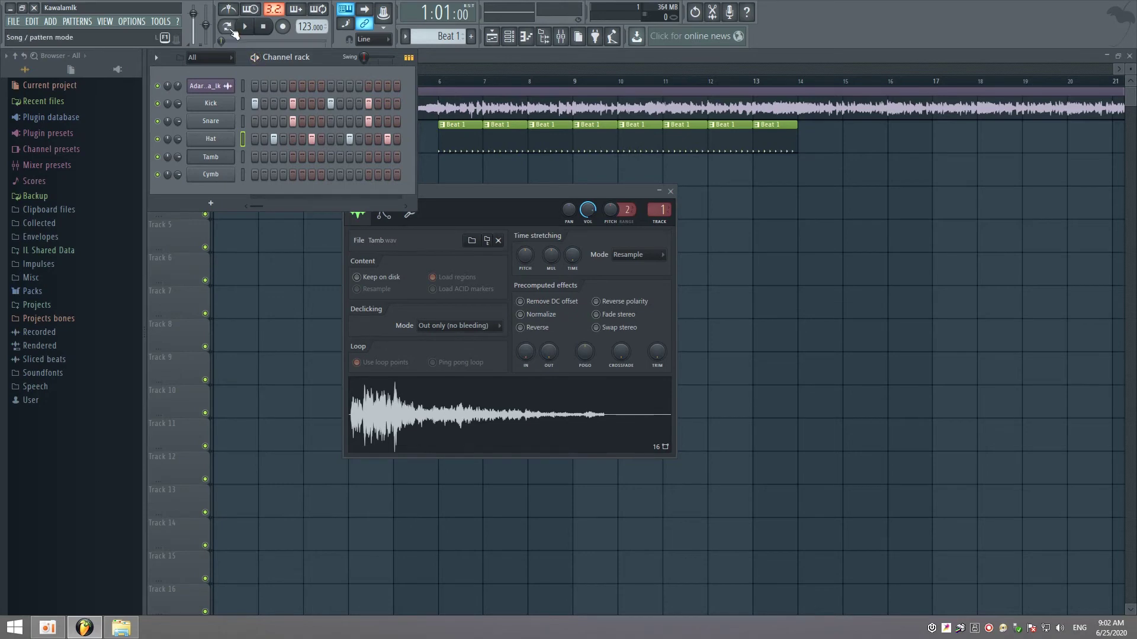
left_click(245, 26)
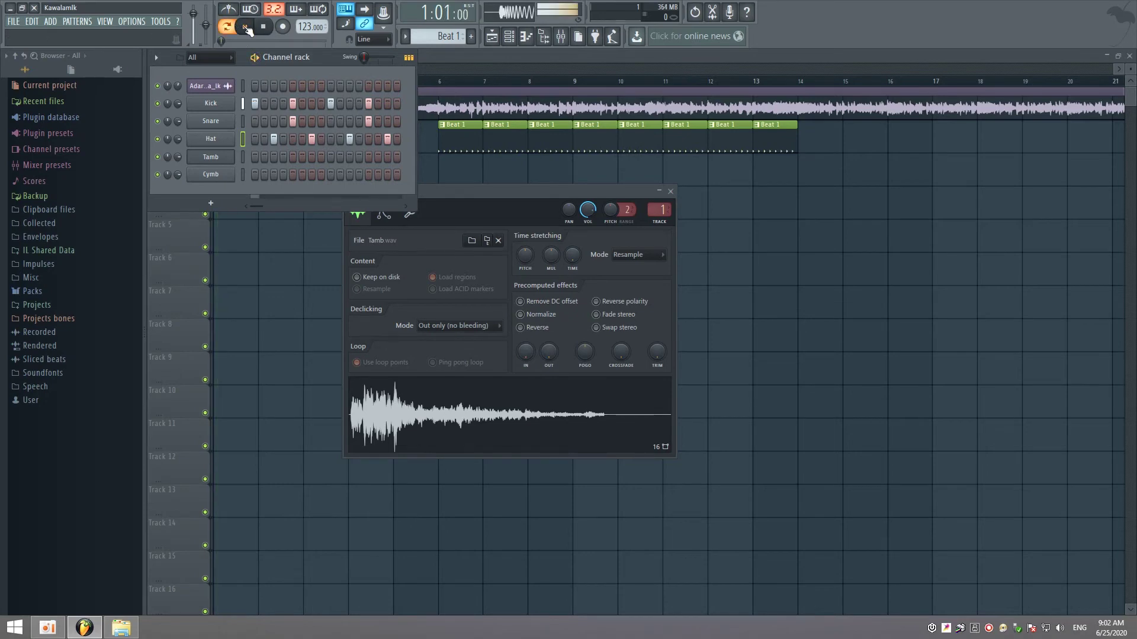
left_click(264, 27)
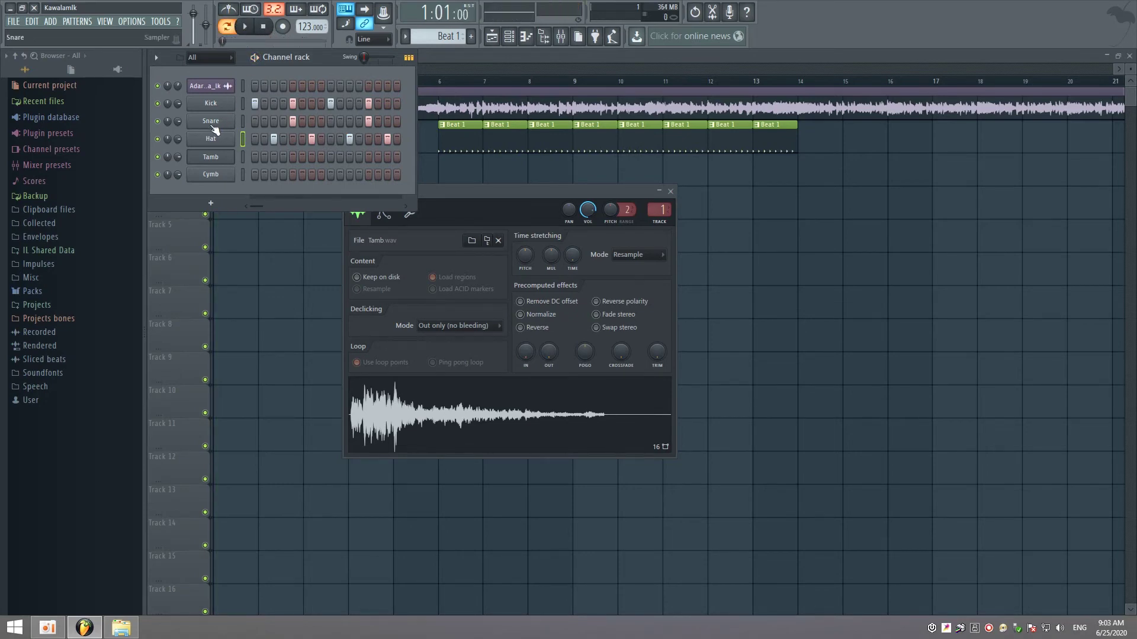
left_click(210, 142)
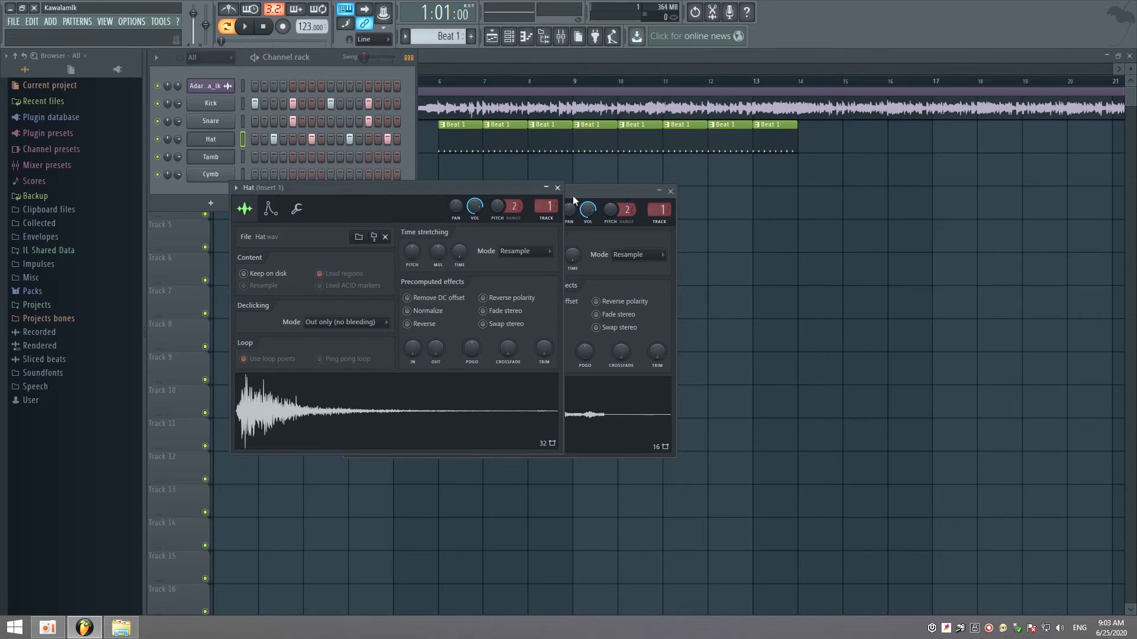
left_click(557, 188)
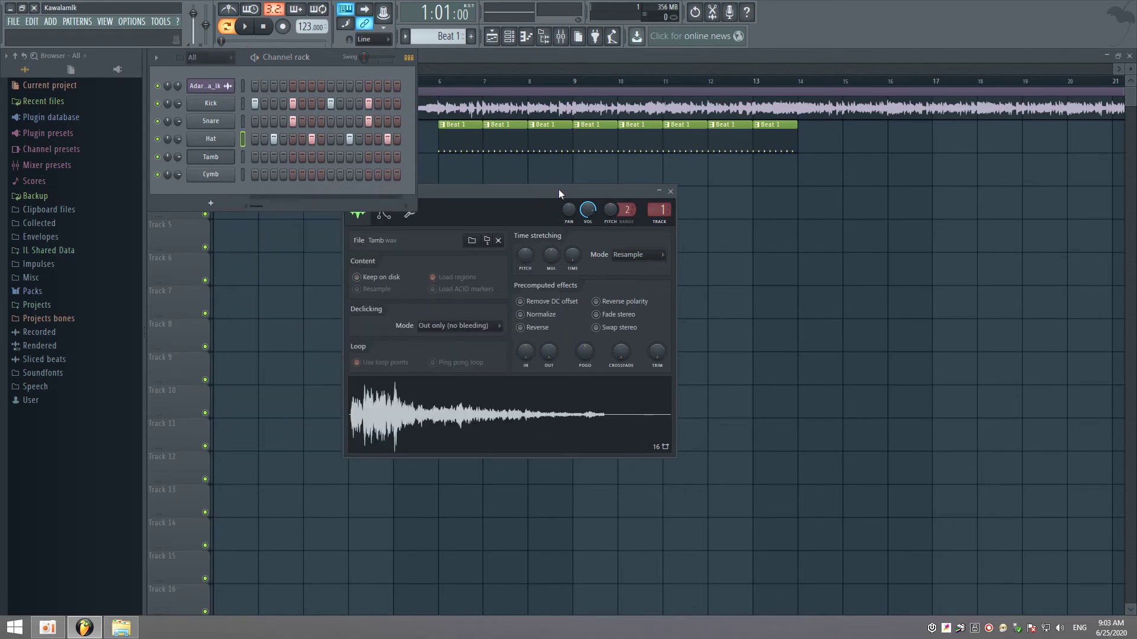
Load Fruity parametric EQ 2 into the first effect slot of mixer insert 1.
left_click(560, 36)
left_click(1002, 94)
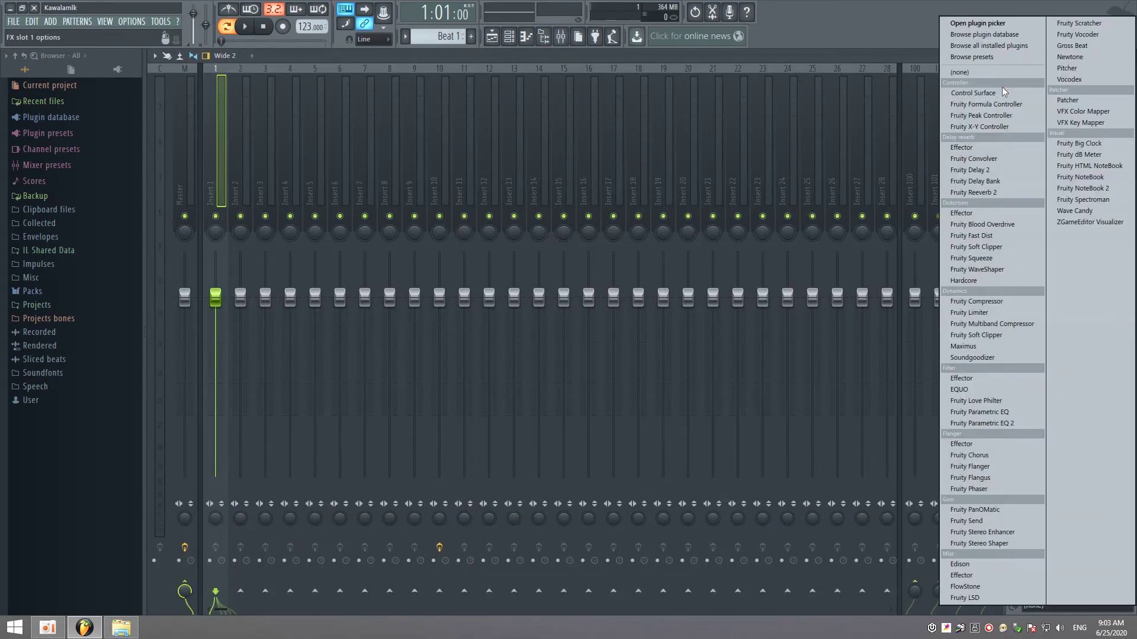
left_click(961, 27)
mouse_move(602, 480)
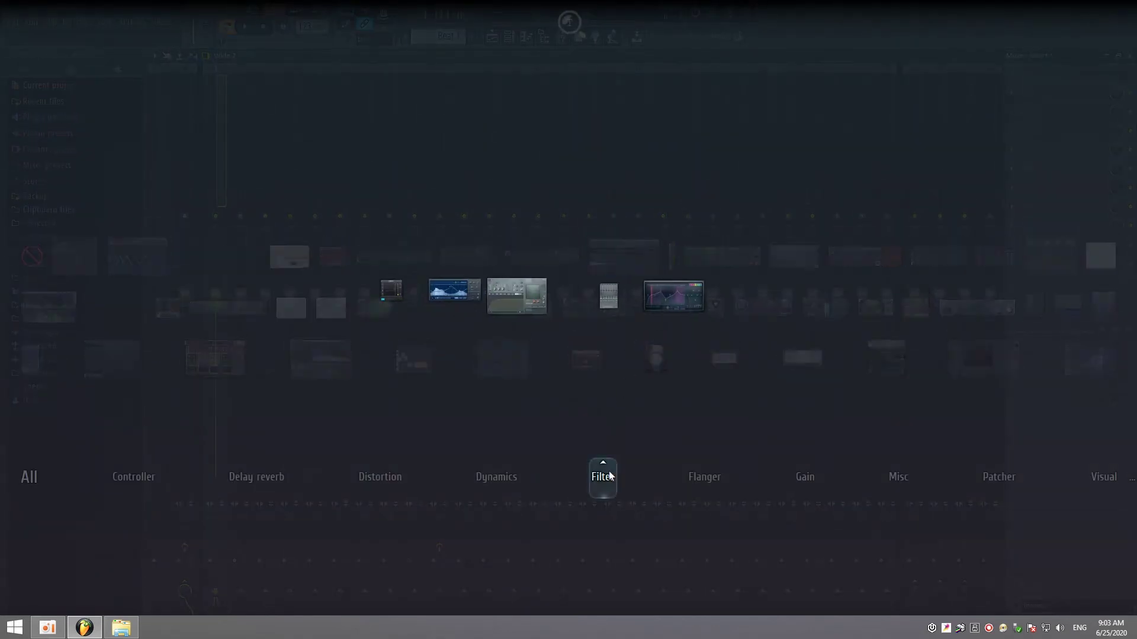
left_click(701, 296)
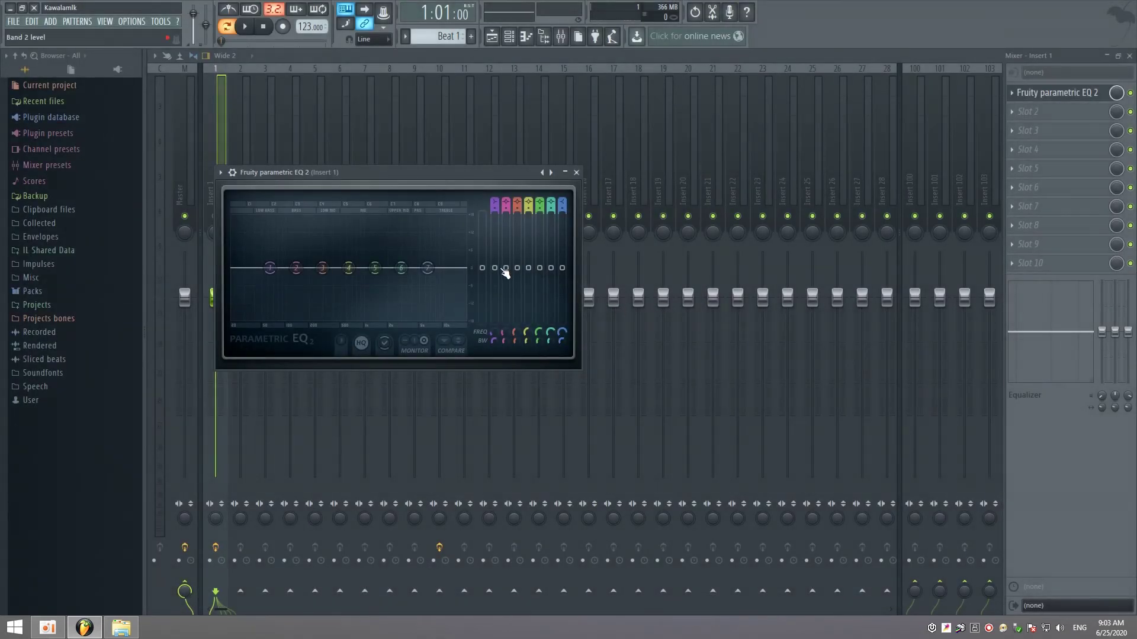
With the beat playing, cut EQ bands 1, 2 and 4 and slightly boost bands 6 and 7.
left_click_drag(494, 267, 495, 275)
left_click_drag(562, 268, 528, 276)
key("space")
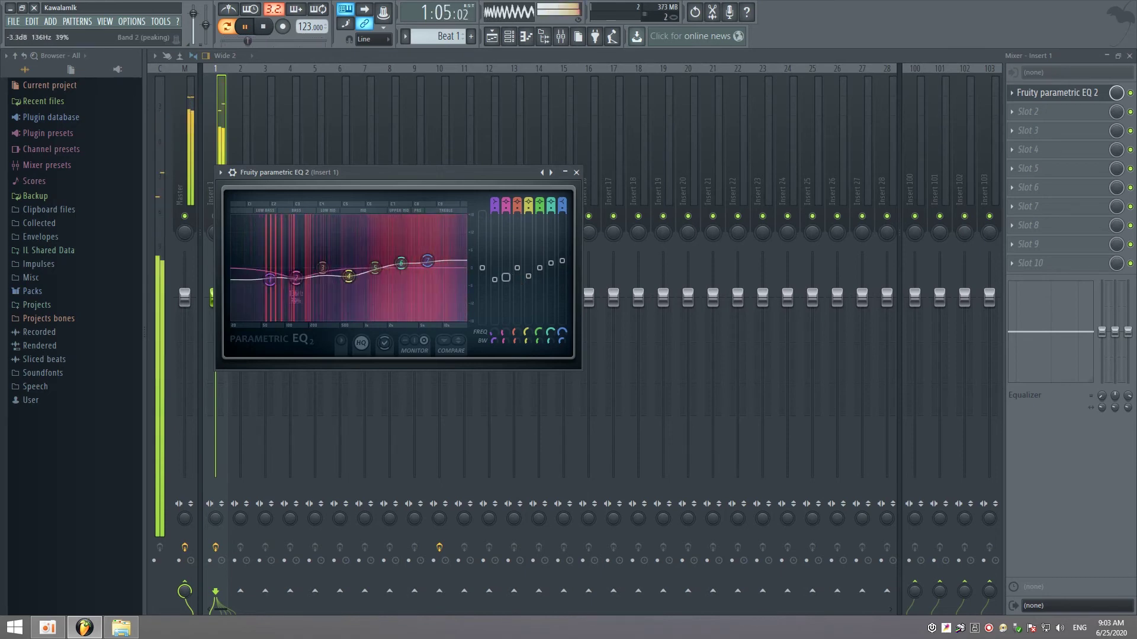
Set EQ band 2 to about -2.1 dB and band 1 to about -2.4 dB, and stop playback.
left_click(506, 274)
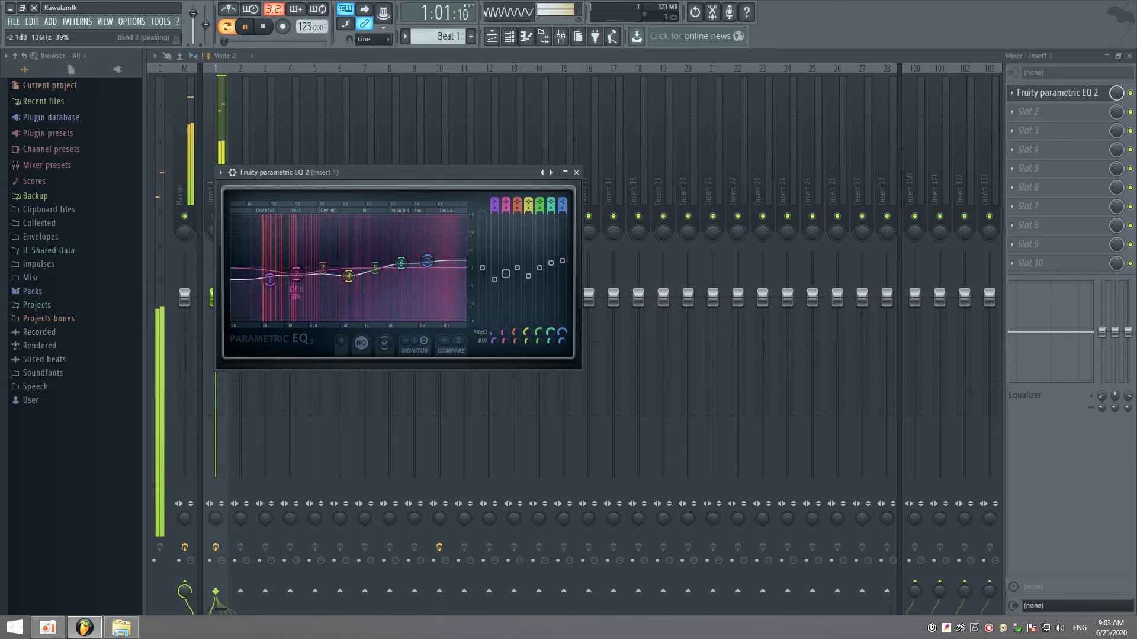
left_click(494, 278)
scroll(496, 340, "up", 5)
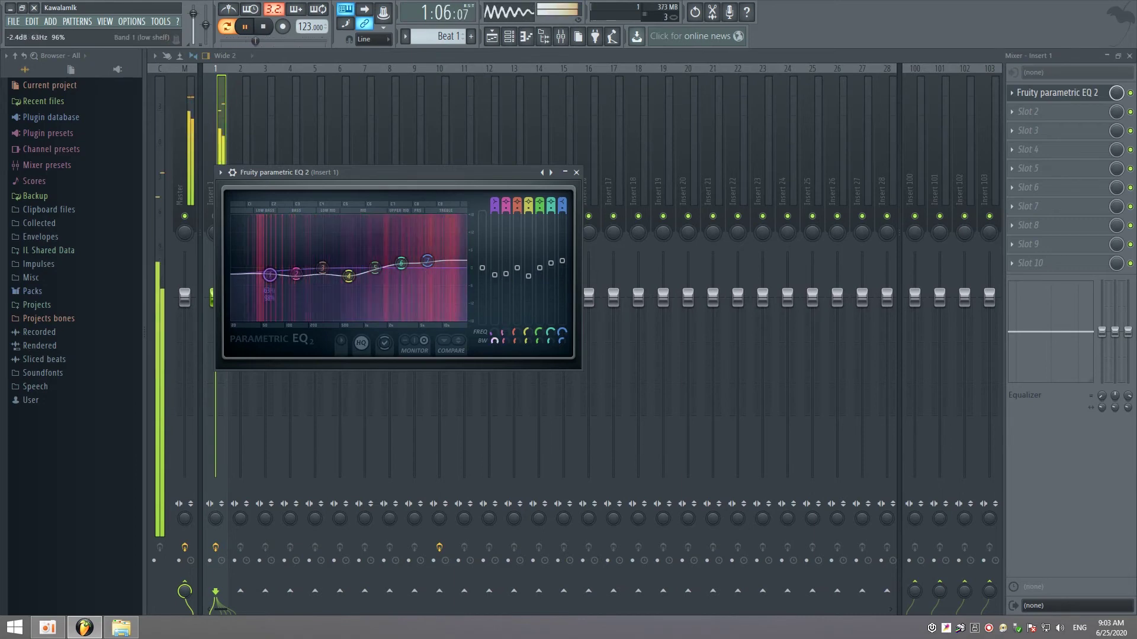
scroll(503, 339, "down", 2)
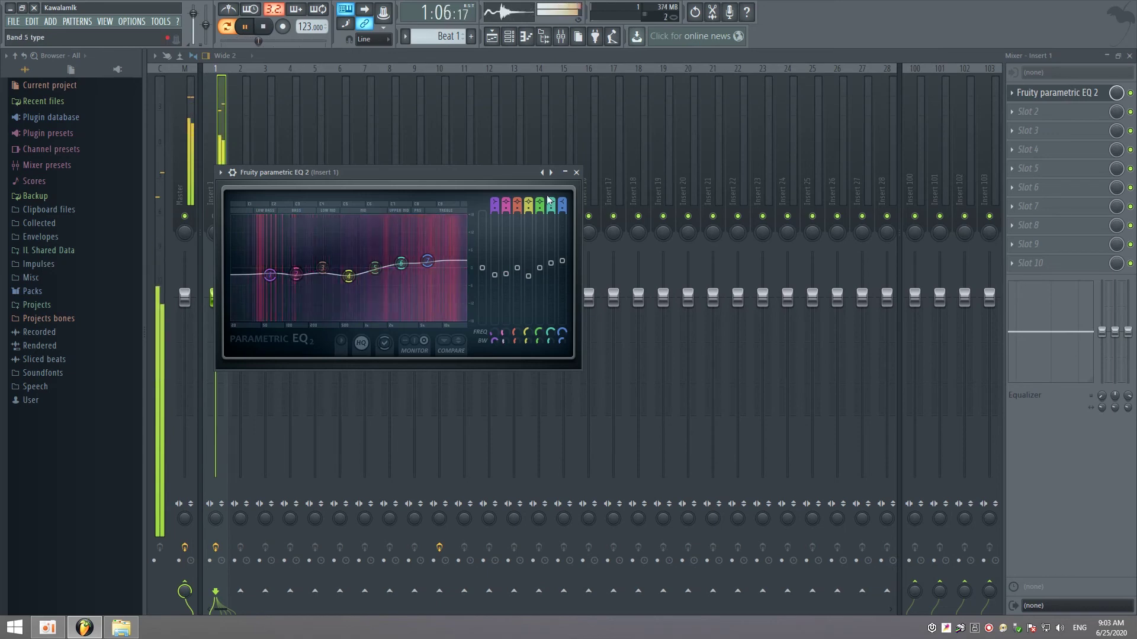
left_click(576, 172)
left_click(264, 27)
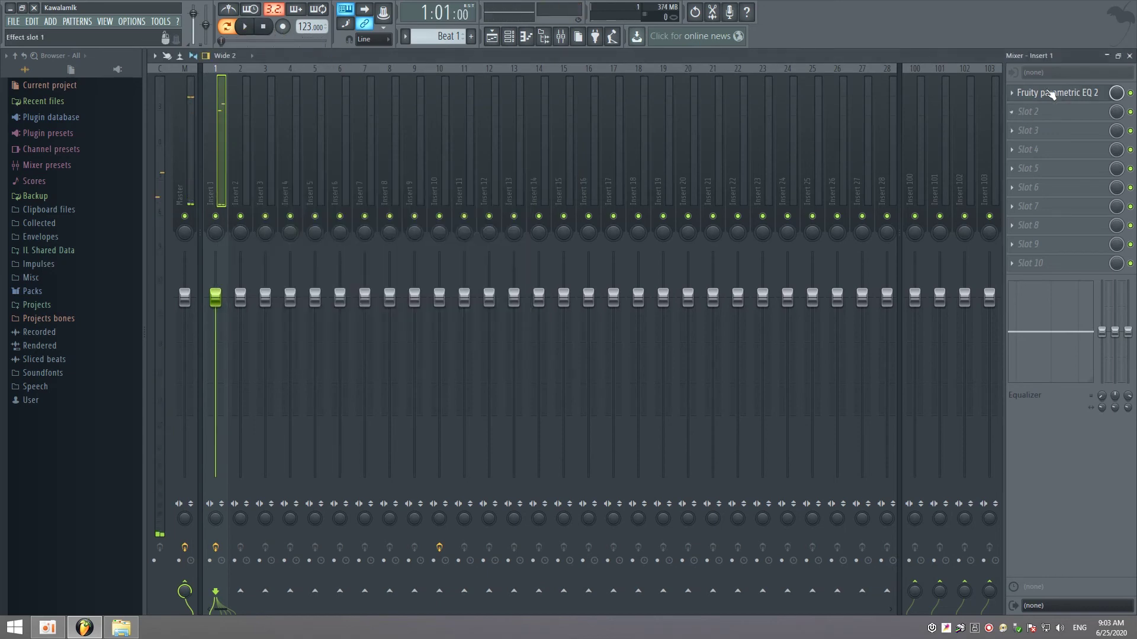
left_click(1130, 56)
Set the Kick channel's volume to 0.75 and close the open channel settings windows.
left_click(218, 104)
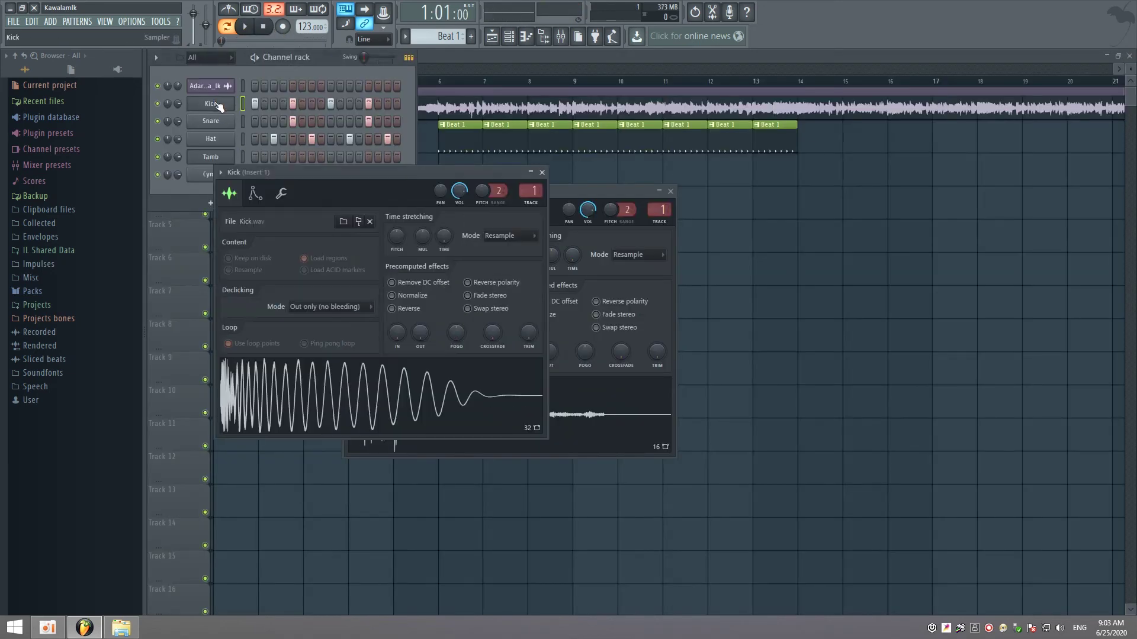
right_click(460, 191)
left_click(472, 342)
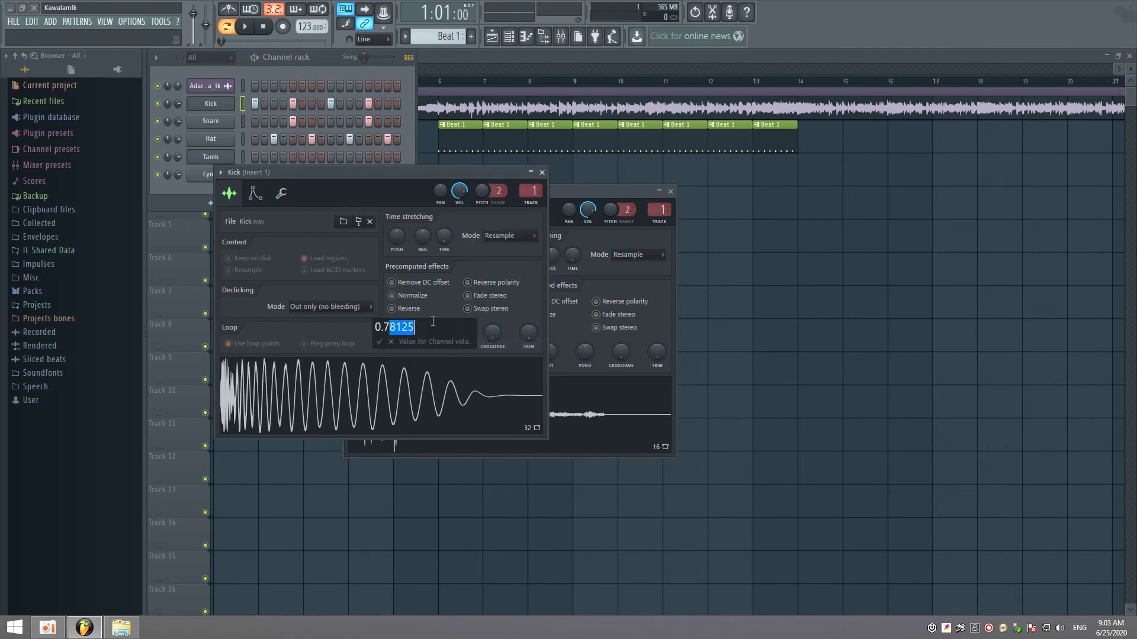
type("0.75")
key("Return")
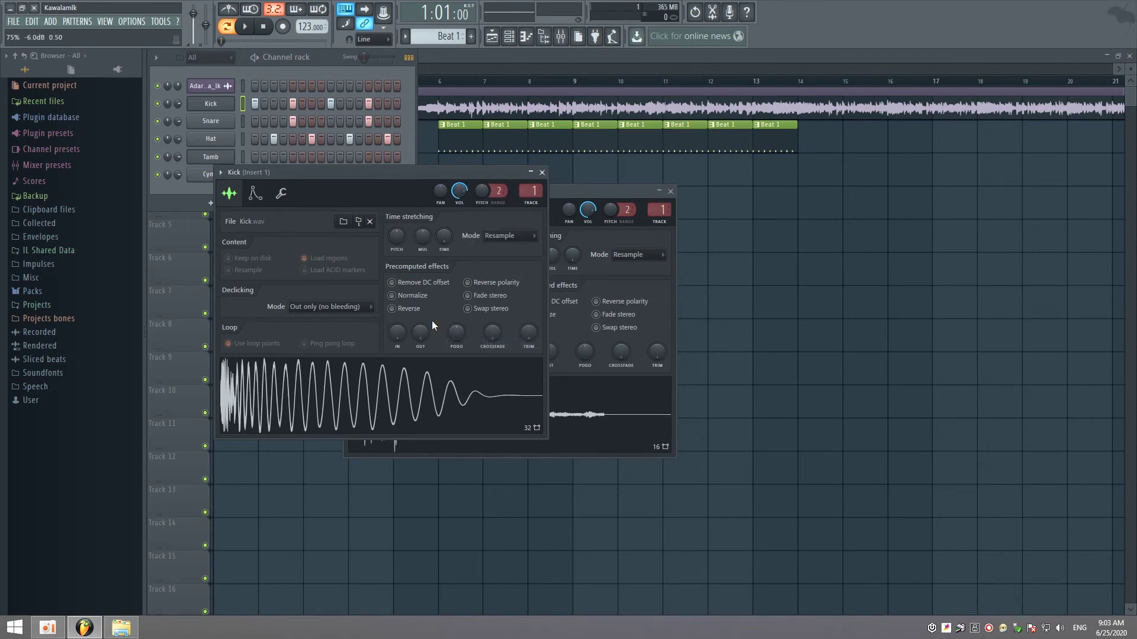
left_click(410, 146)
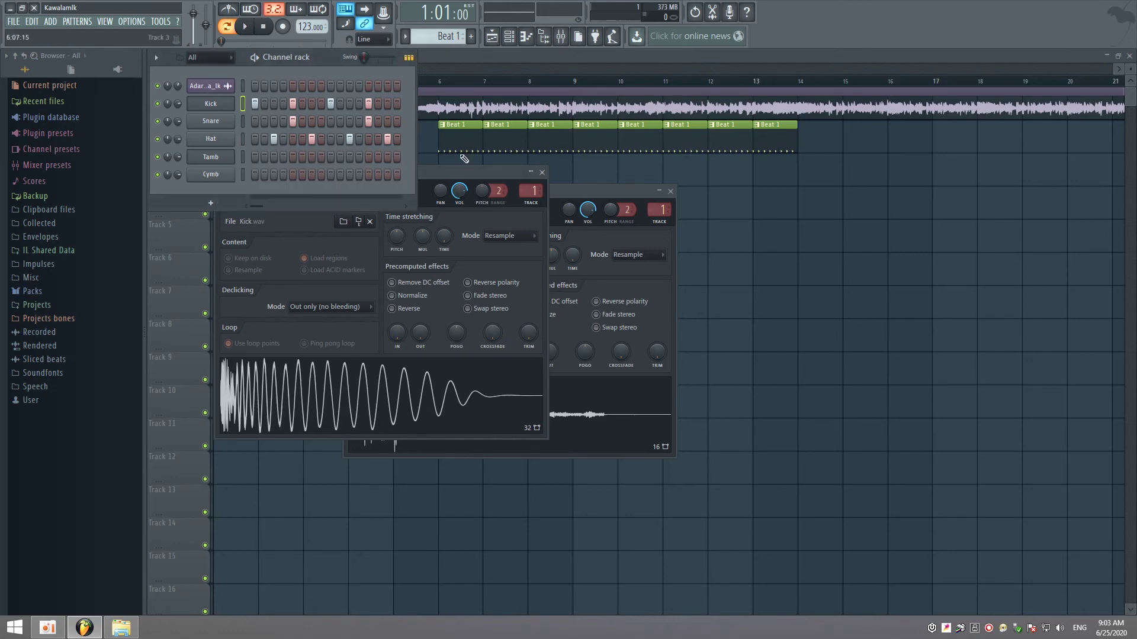
left_click(542, 172)
left_click(669, 193)
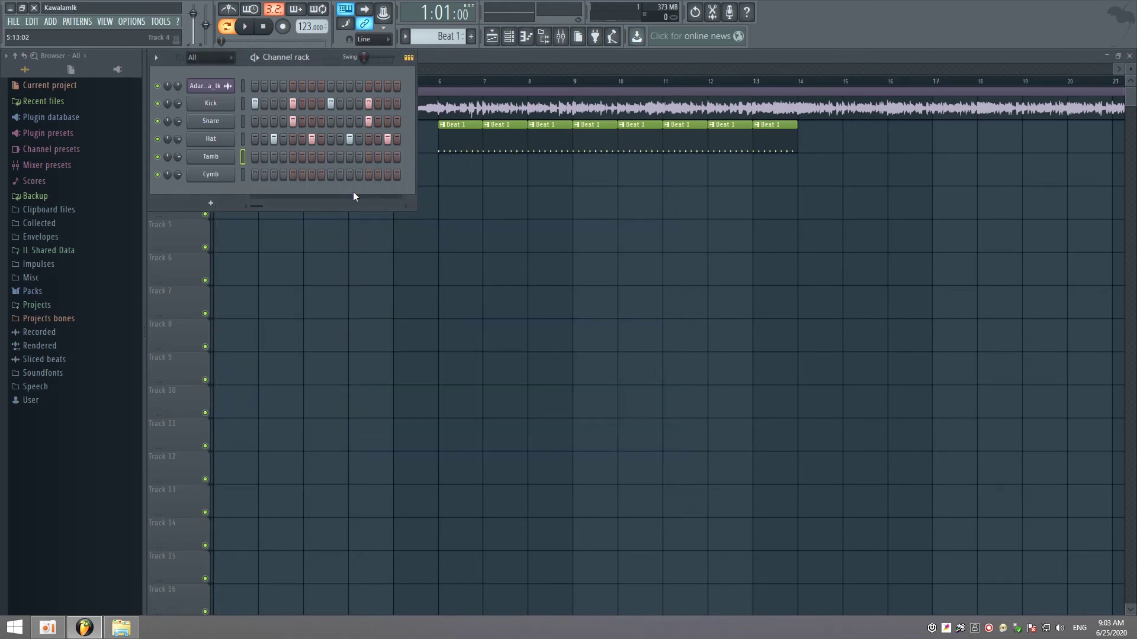
Audition the song with the beat in the playlist, starting from bar 5, and stop playback.
left_click(454, 55)
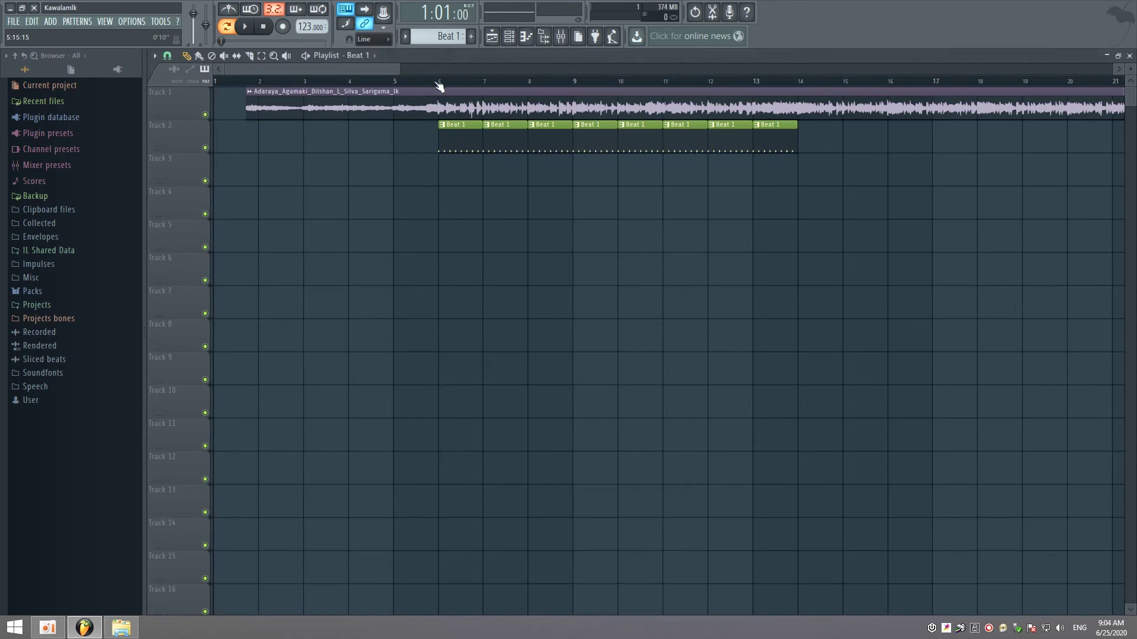
left_click(394, 83)
left_click(246, 32)
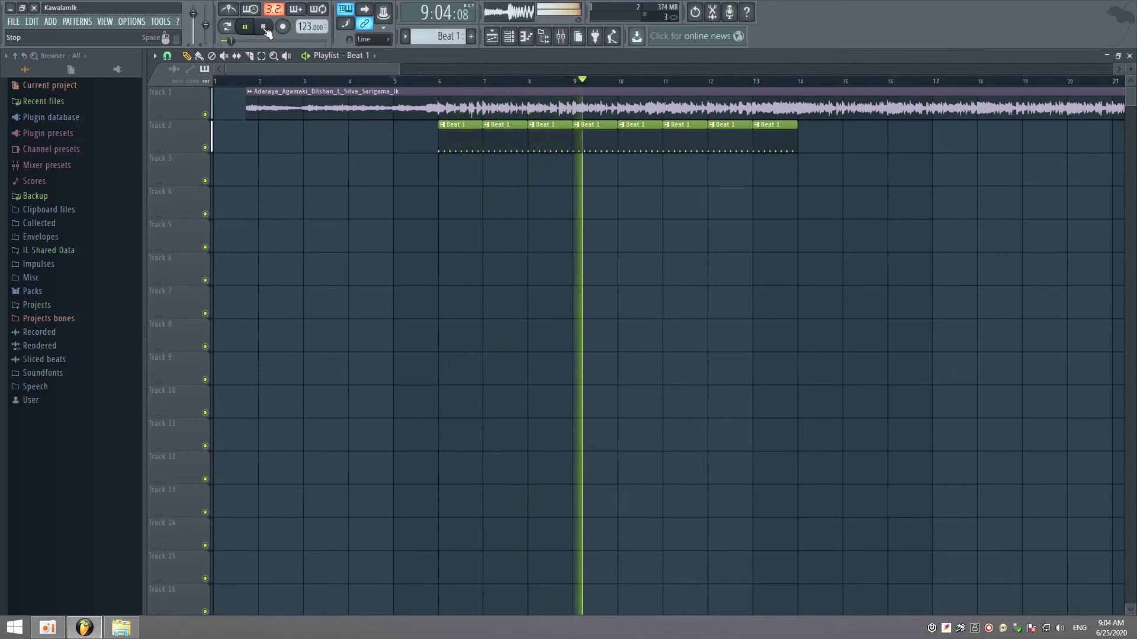
left_click(264, 27)
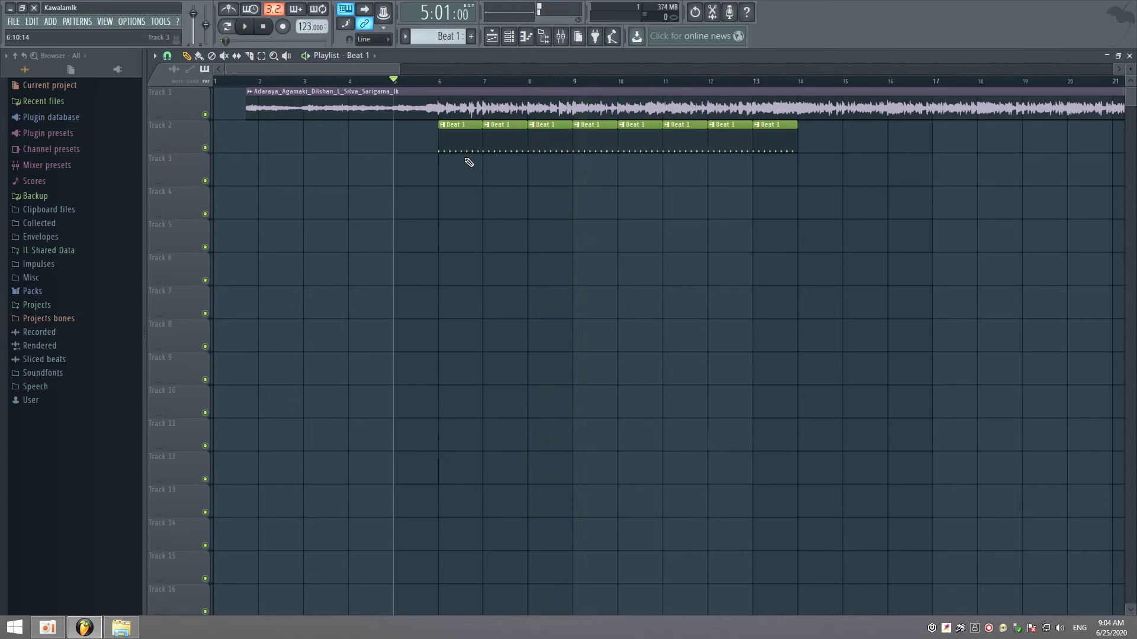
Rename the Beat 1 pattern as Default Beat from its playlist clip.
double_click(460, 126)
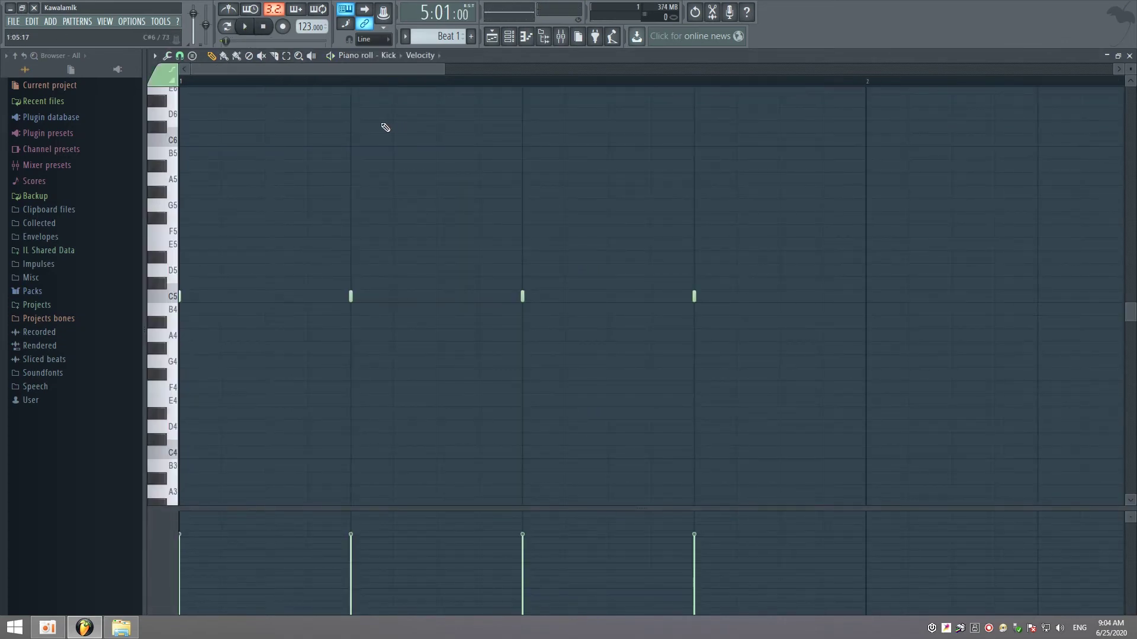
key("F6")
key("F5")
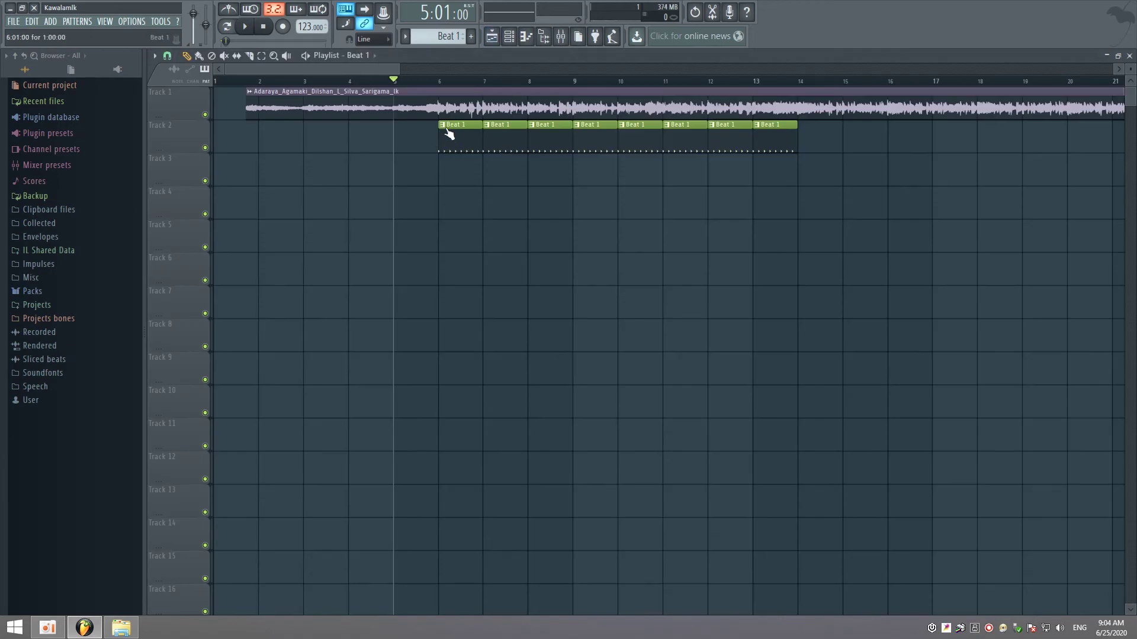
right_click(447, 128)
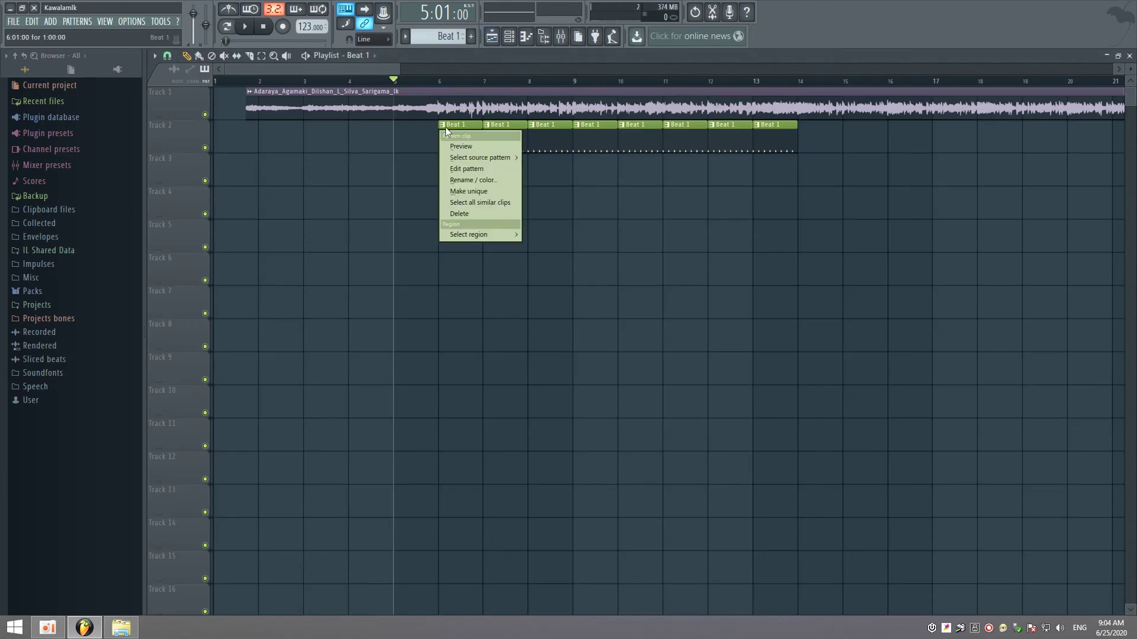
left_click(463, 181)
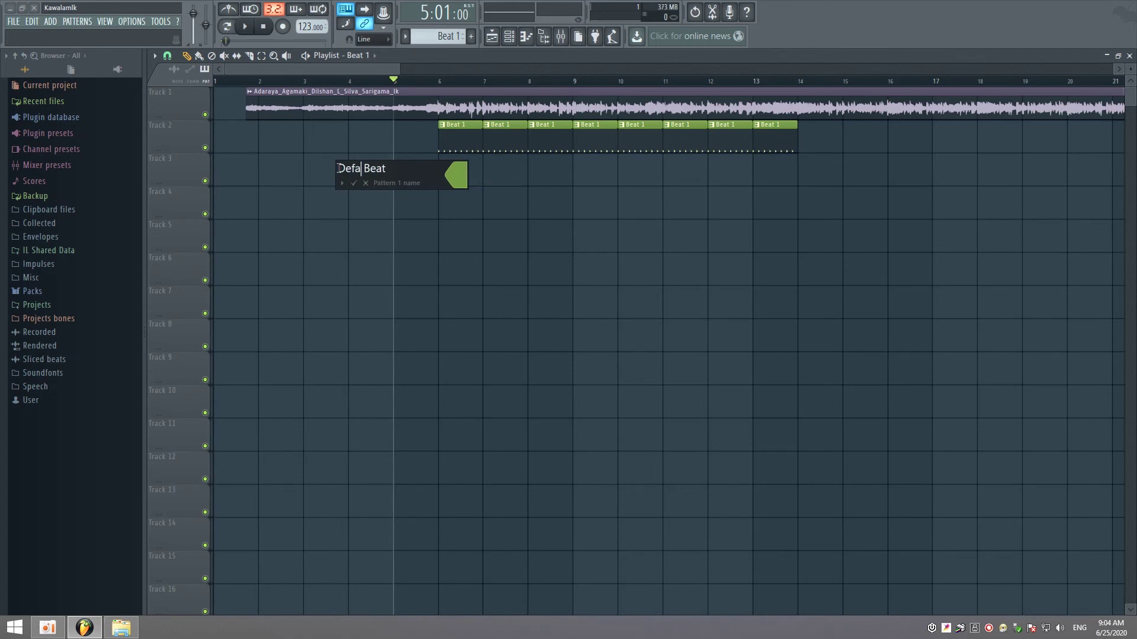
type("Default")
key("Return")
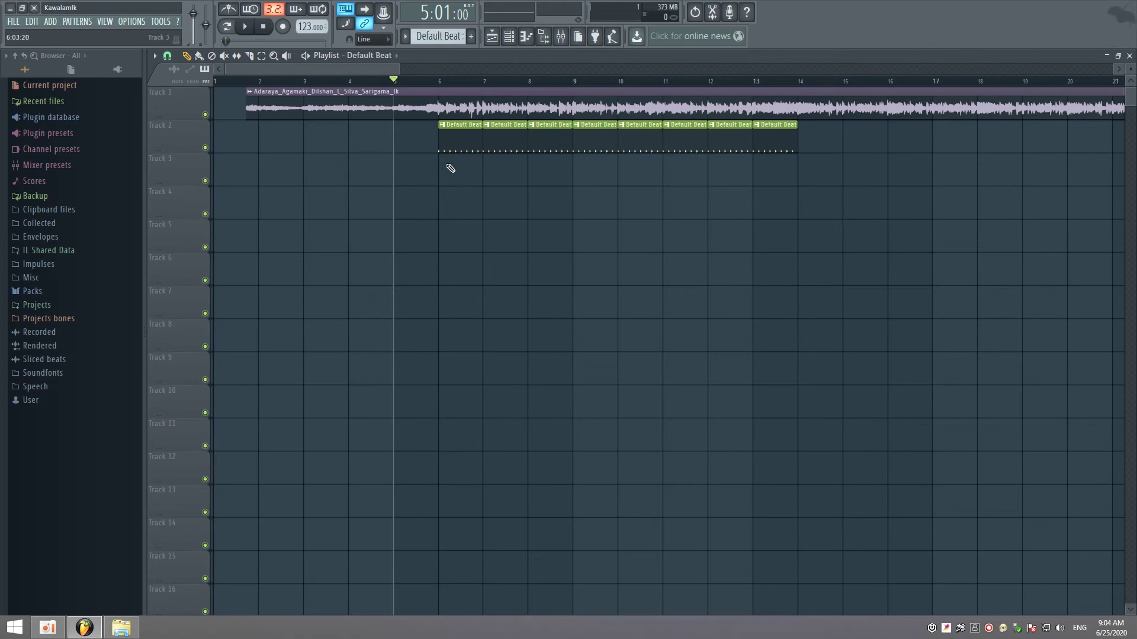
Replace the Default Beat clips at bars 6–13 on Track 2 with clips spanning bars 14–20, auditioning from bar 13.
left_click_drag(454, 145, 499, 145)
left_click_drag(793, 139, 525, 135)
left_click_drag(701, 147, 514, 148)
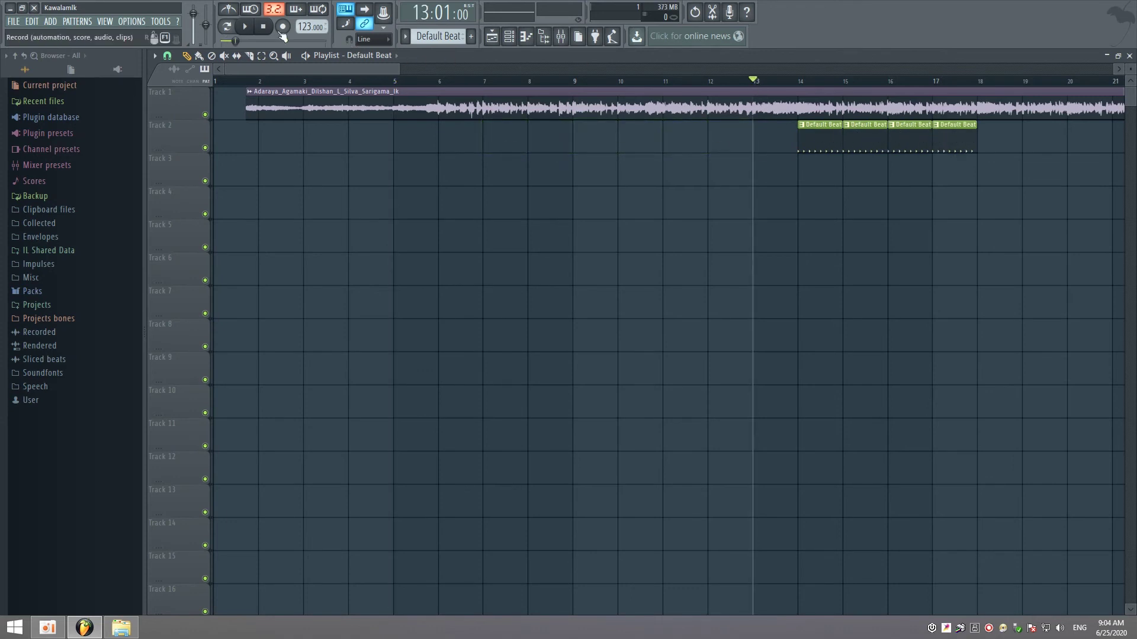
left_click(246, 30)
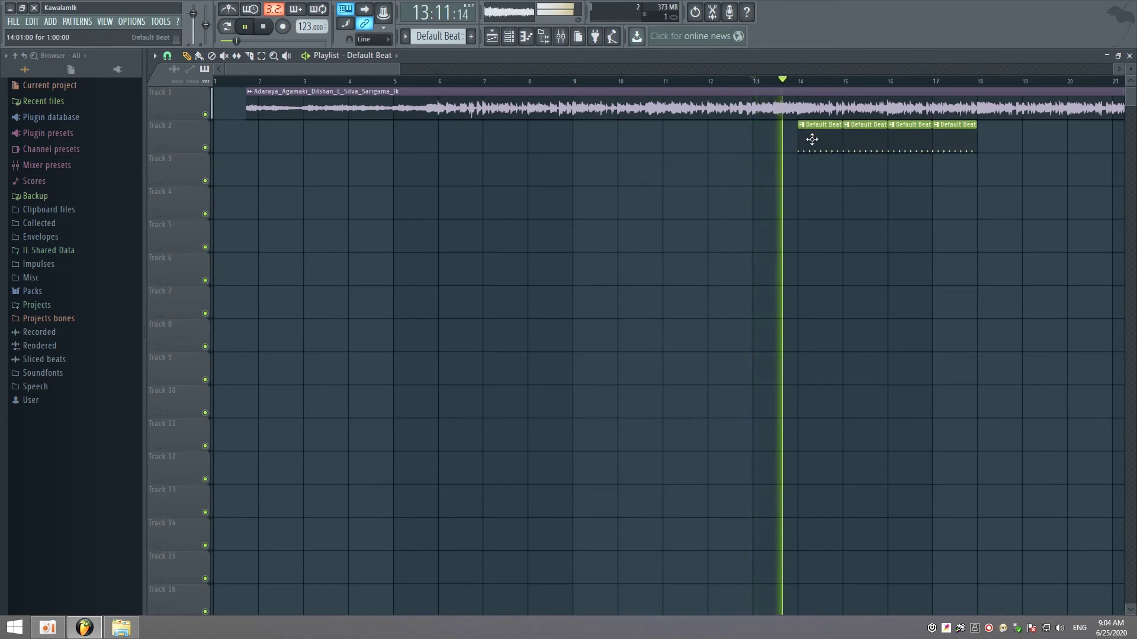
mouse_move(872, 161)
left_mouse_down()
mouse_move(959, 140)
mouse_move(1075, 136)
left_mouse_up()
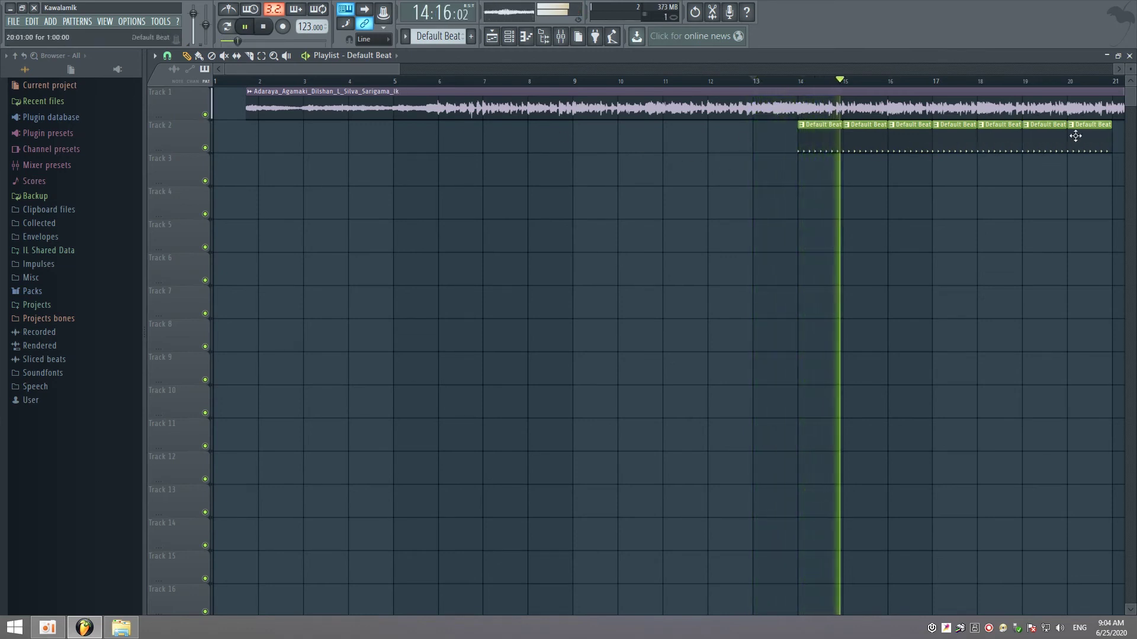
left_click(264, 28)
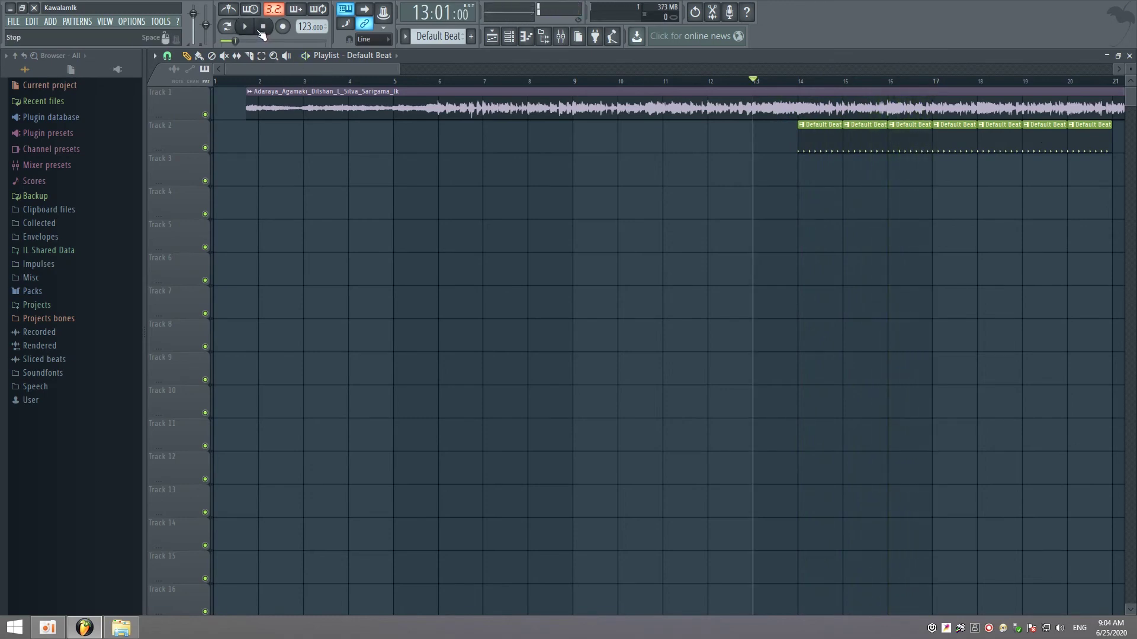
Create a second pattern, place it on Track 2 across bars 6–13, name it Start Beat and colour it yellow.
key("F4")
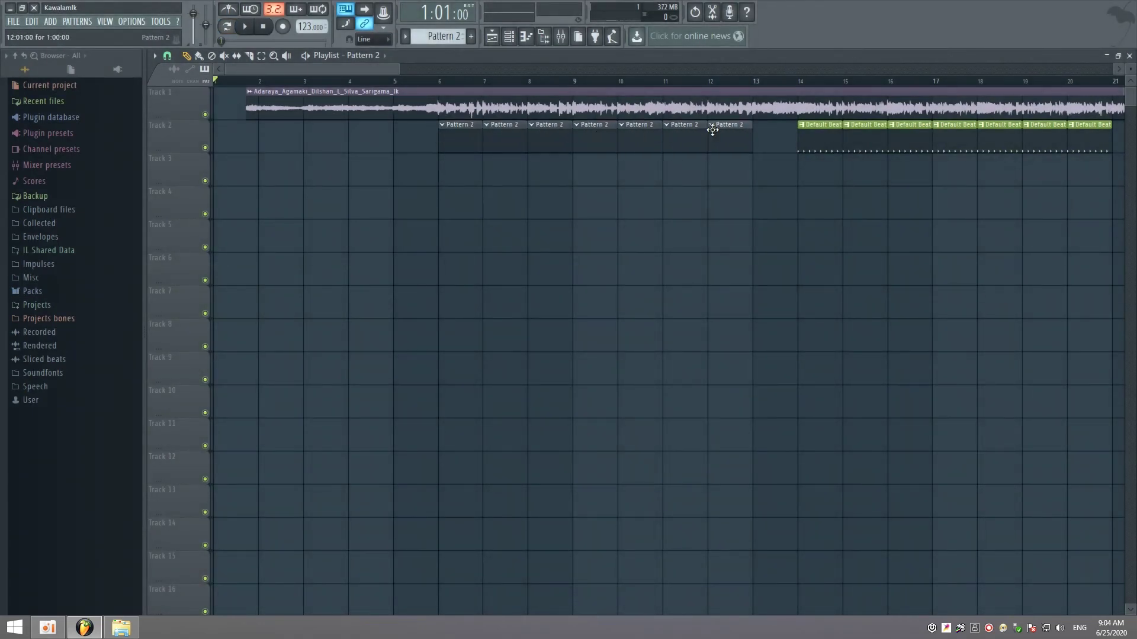
right_click(446, 130)
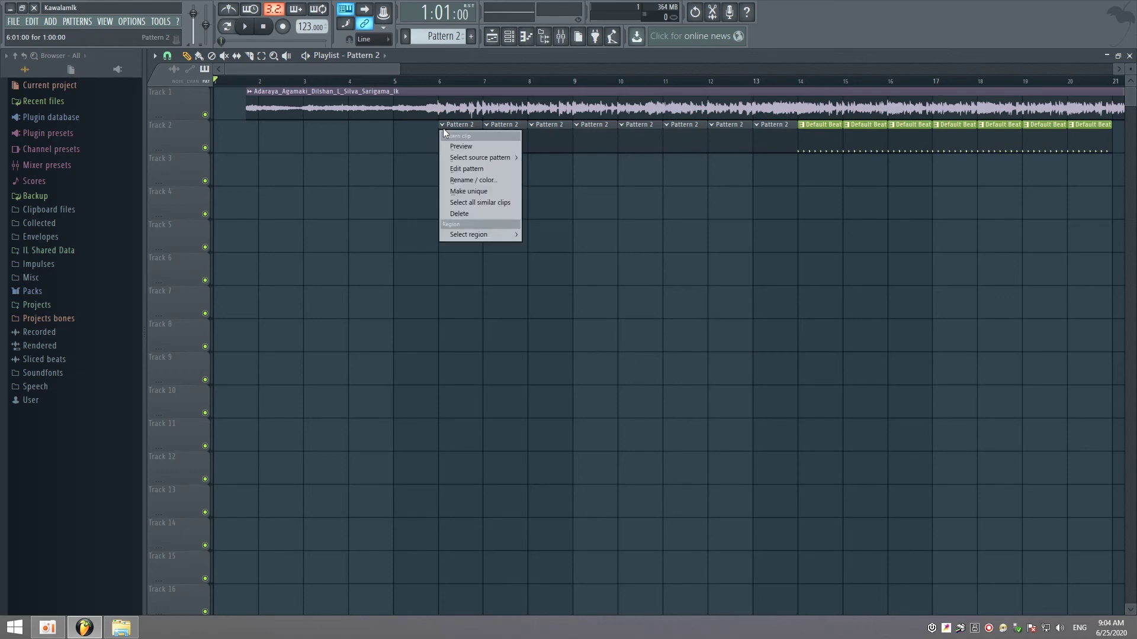
left_click(462, 180)
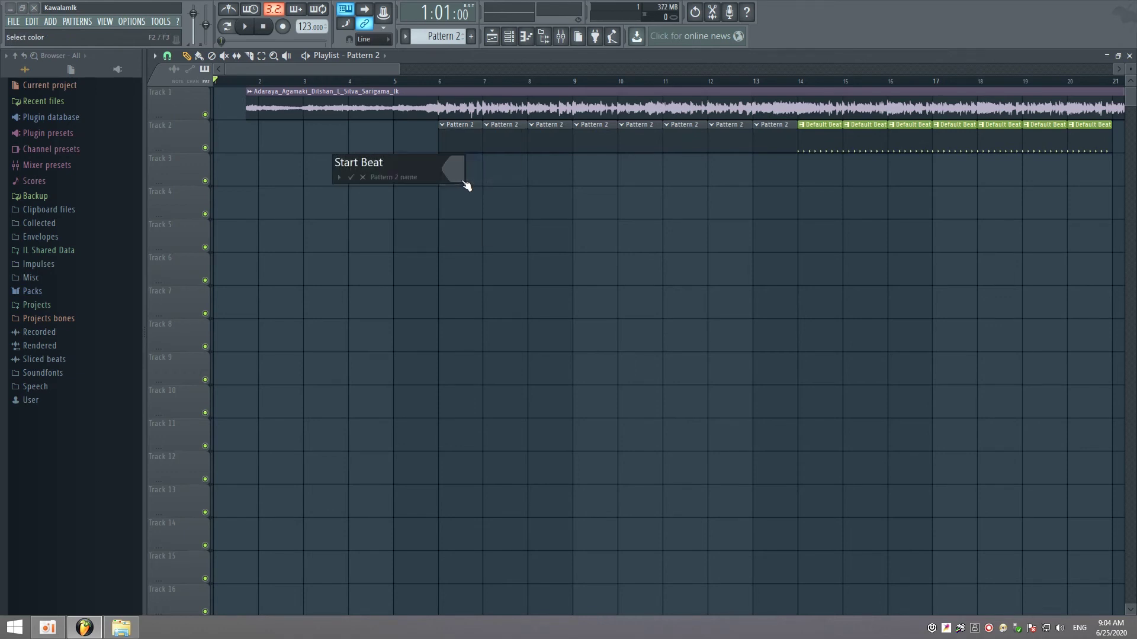
left_click(455, 175)
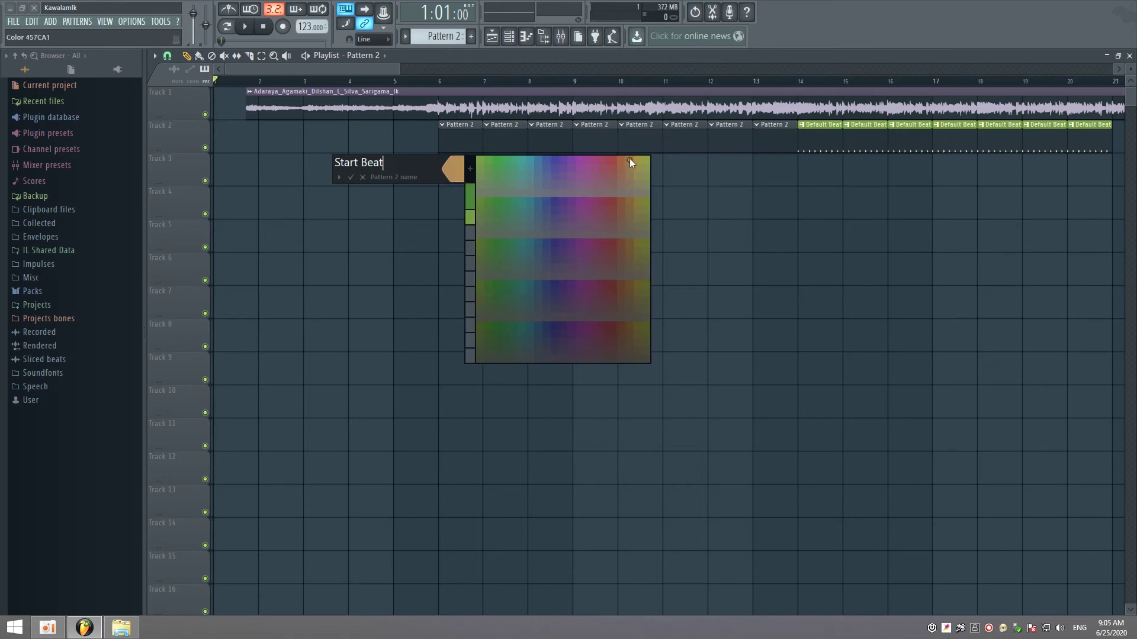
left_click(645, 165)
key("Return")
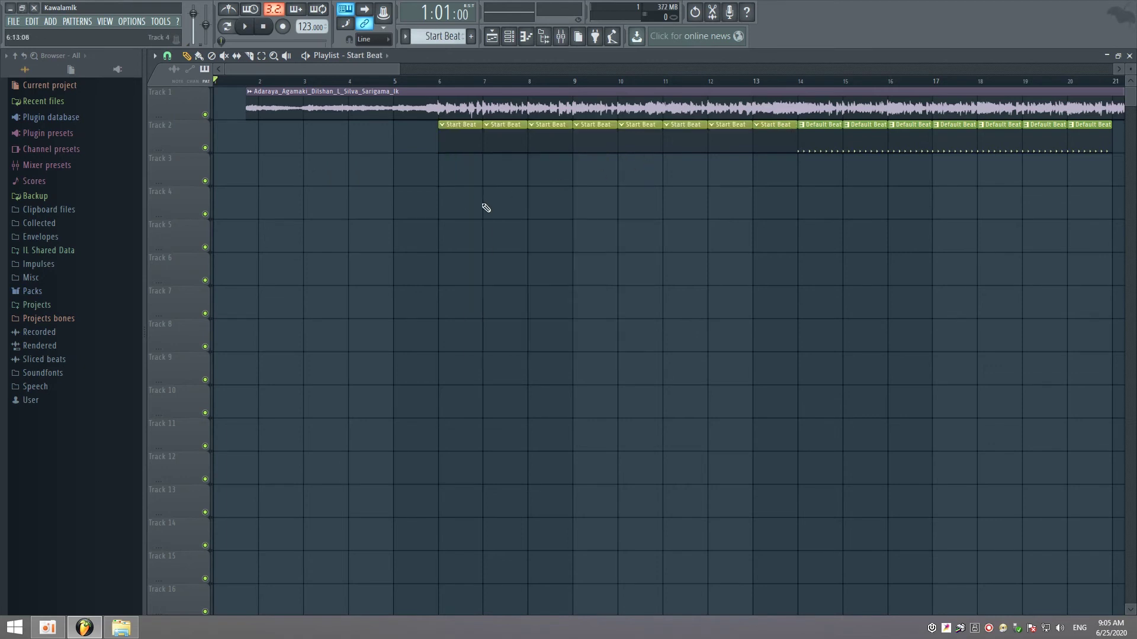
Program Start Beat's Kick hits on steps 1, 12 and 15 while the song plays from bar 6.
double_click(446, 139)
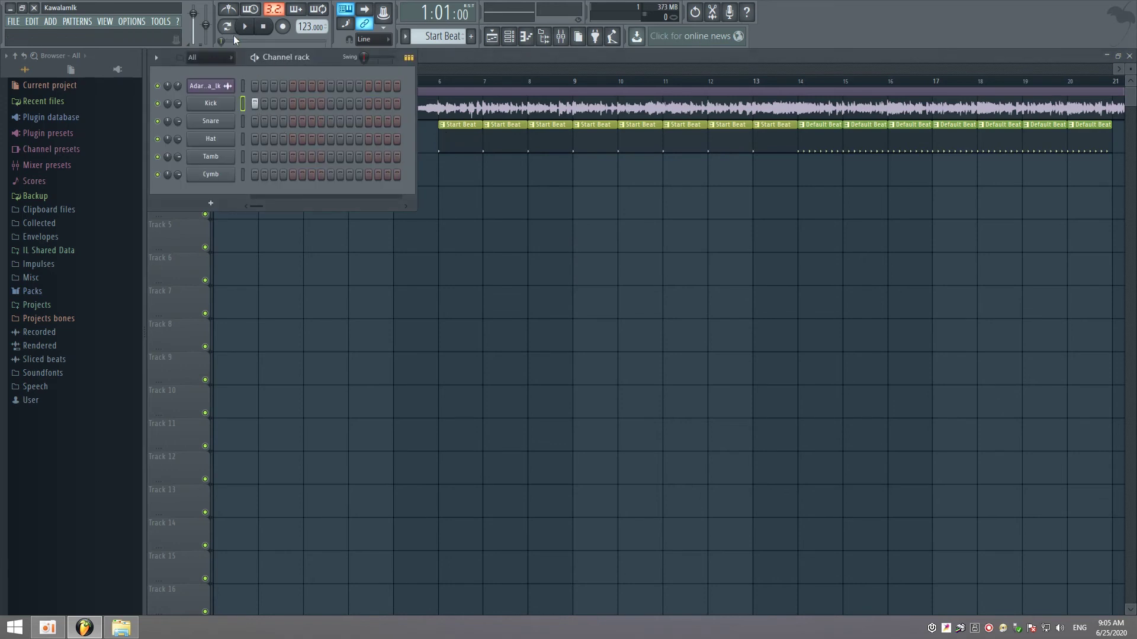
left_click(430, 84)
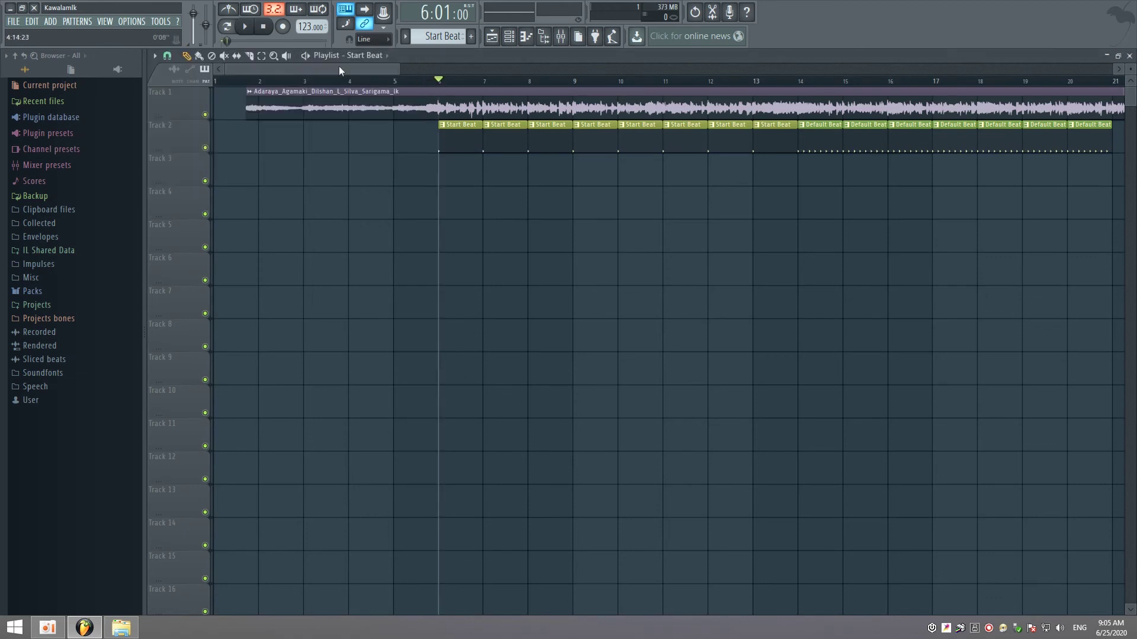
left_click(245, 28)
double_click(464, 136)
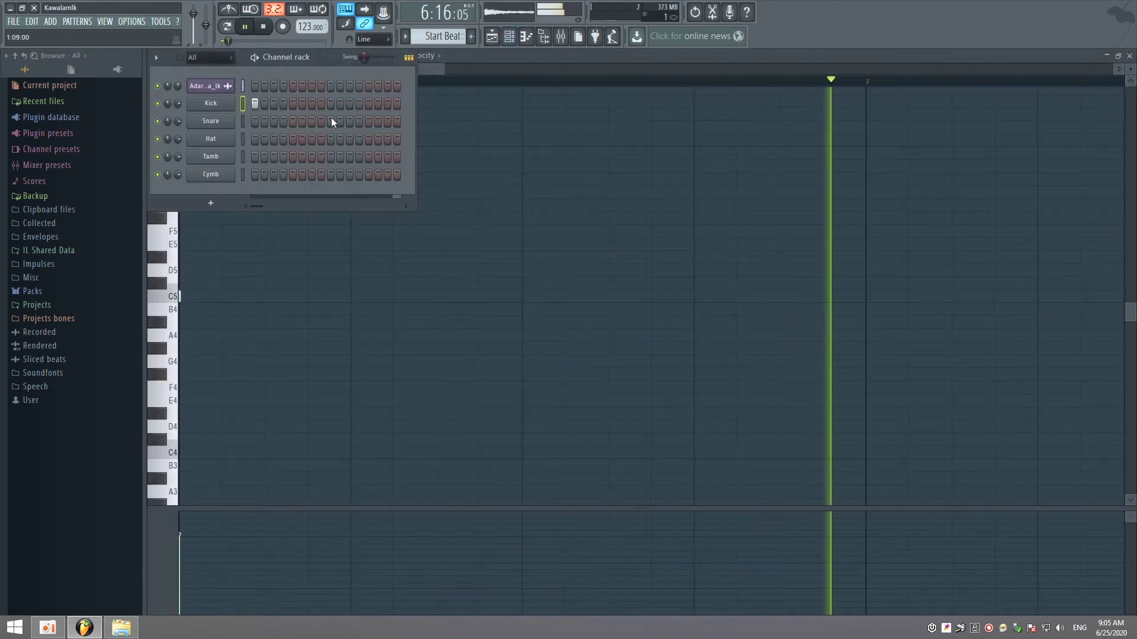
left_click(360, 106)
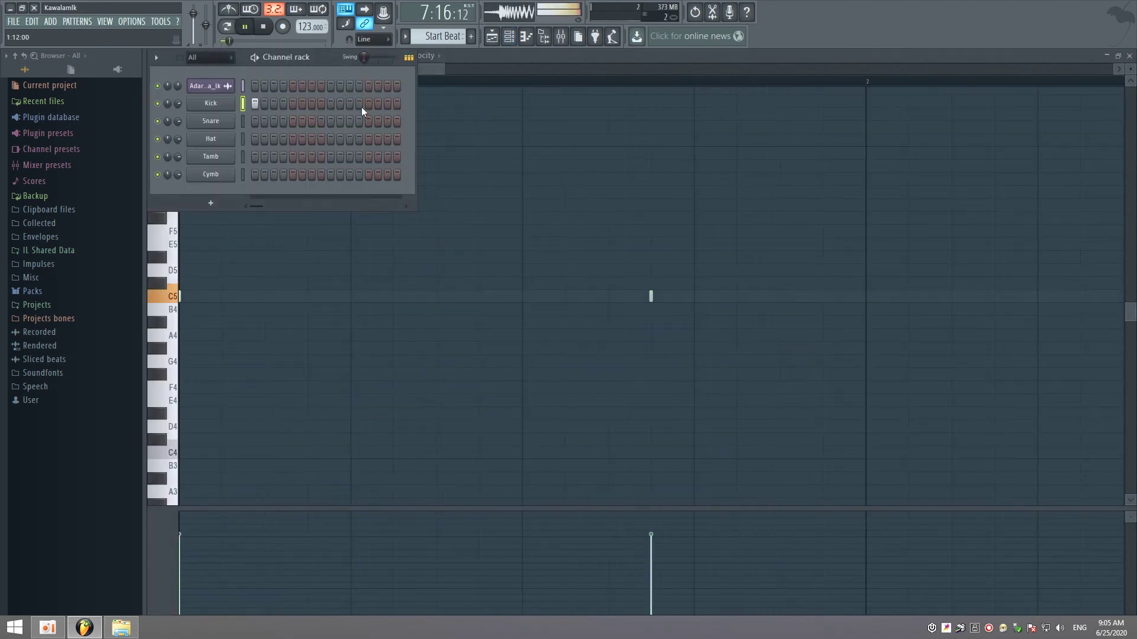
left_click(376, 106)
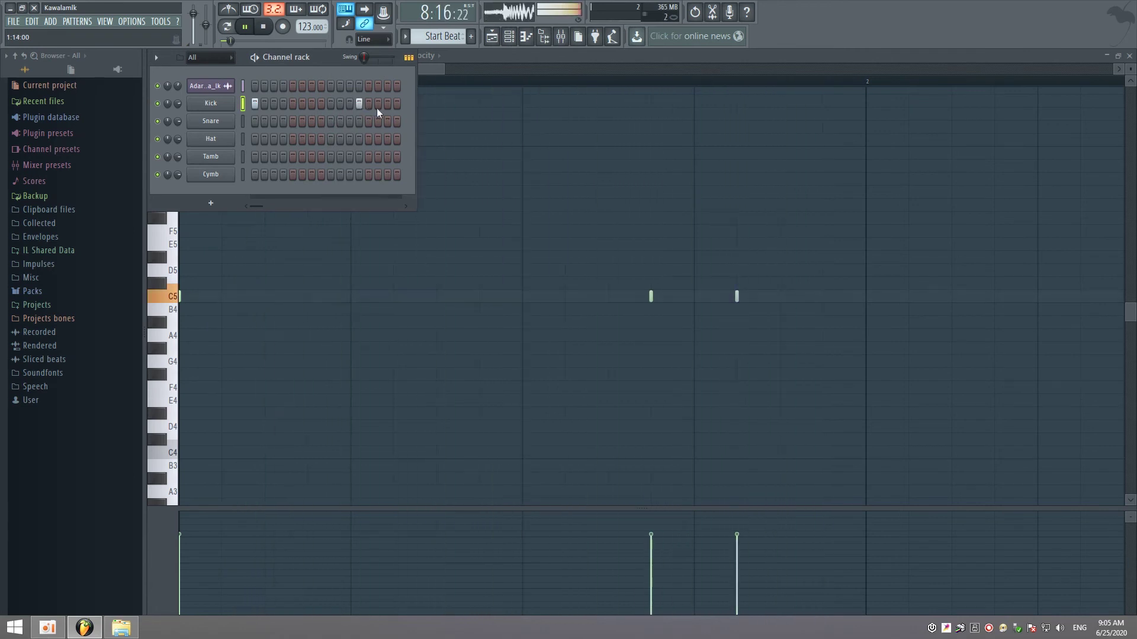
left_click(388, 105)
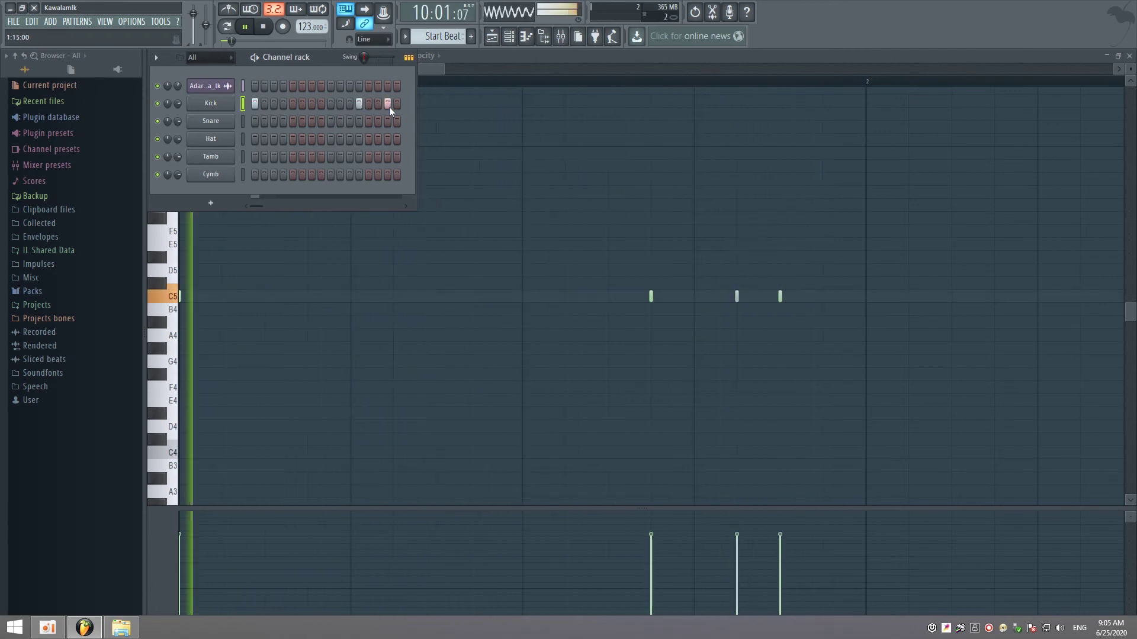
Add a Snare hit on step 5, remove the trial hit on step 13, and loop the pattern in pattern mode.
left_click(294, 122)
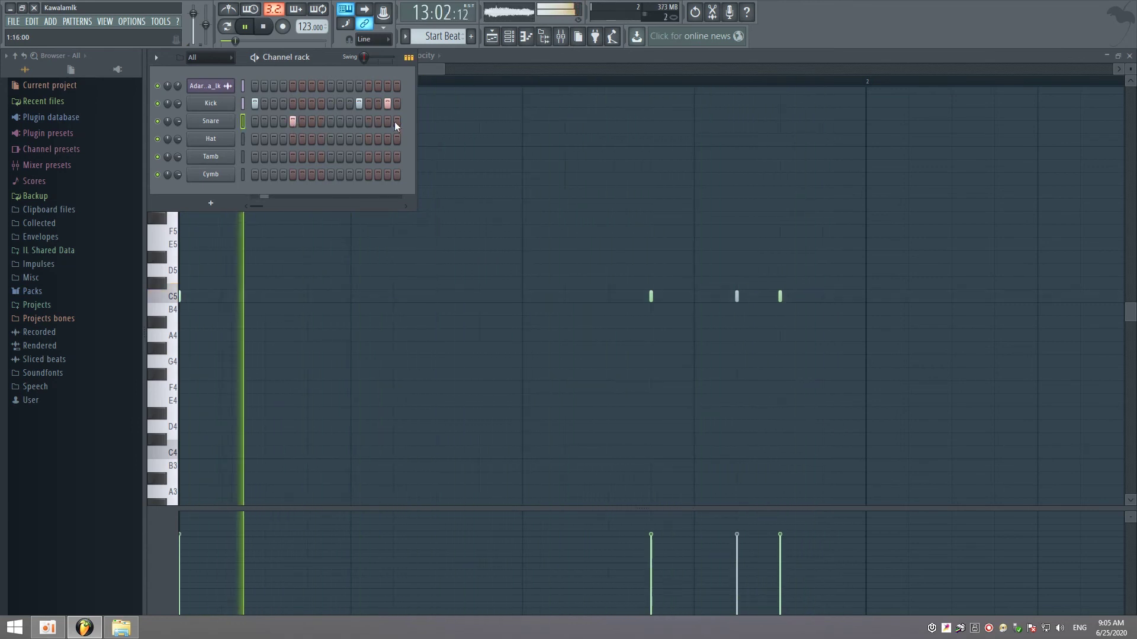
left_click(369, 121)
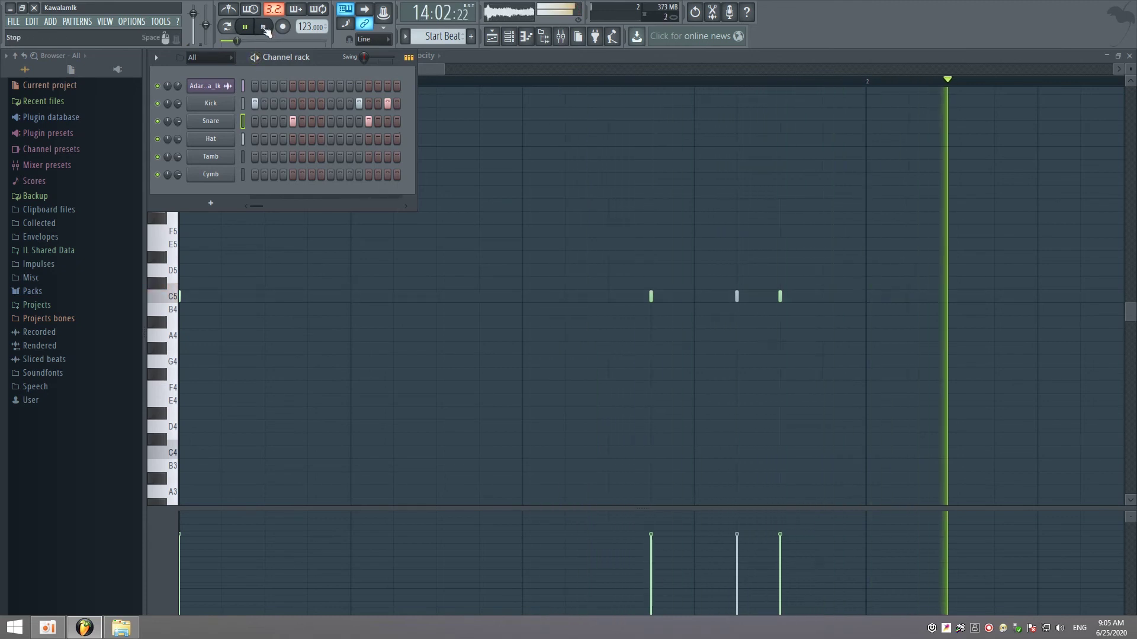
left_click(264, 29)
left_click(368, 121)
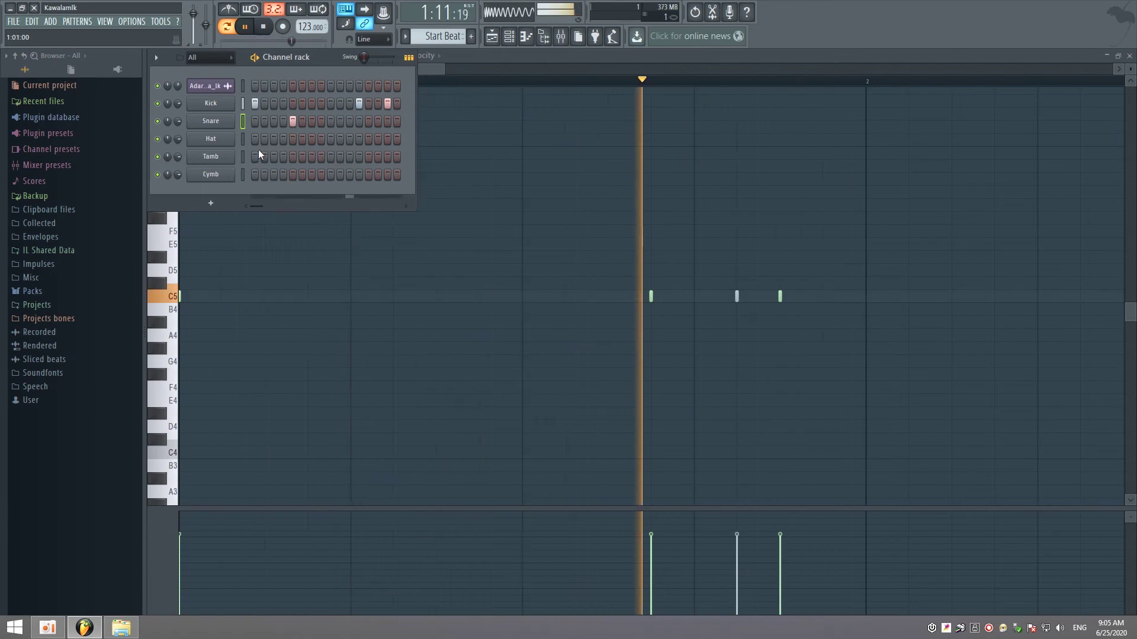
Add Hat hits to Start Beat on steps 3, 5, 11, 12 and 13, removing the trial hit on step 10.
left_click(274, 142)
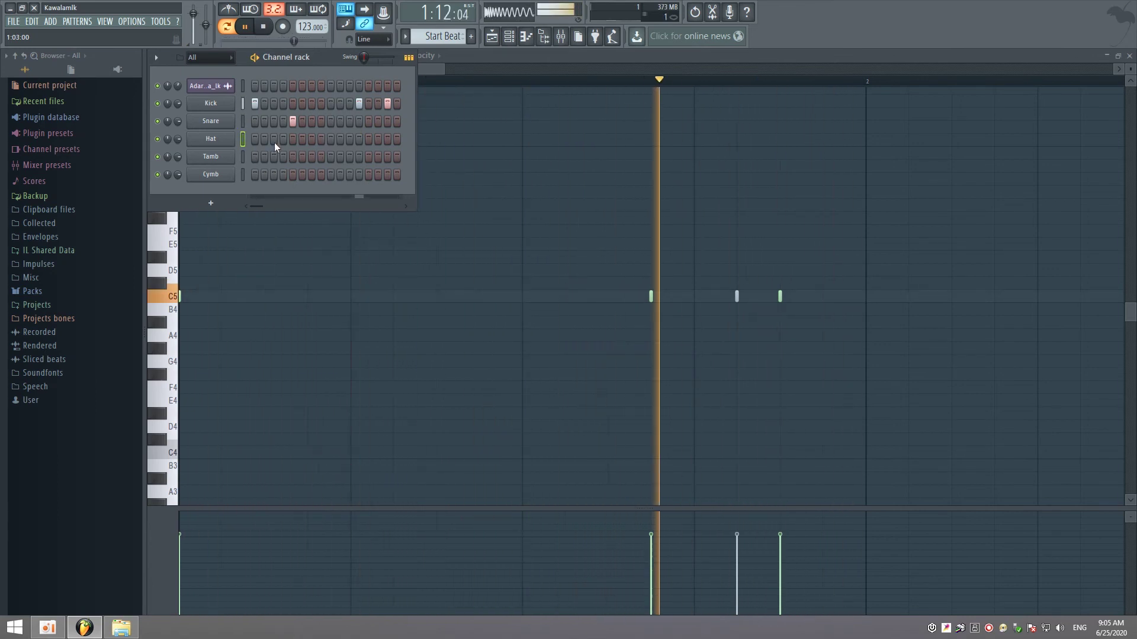
left_click(290, 140)
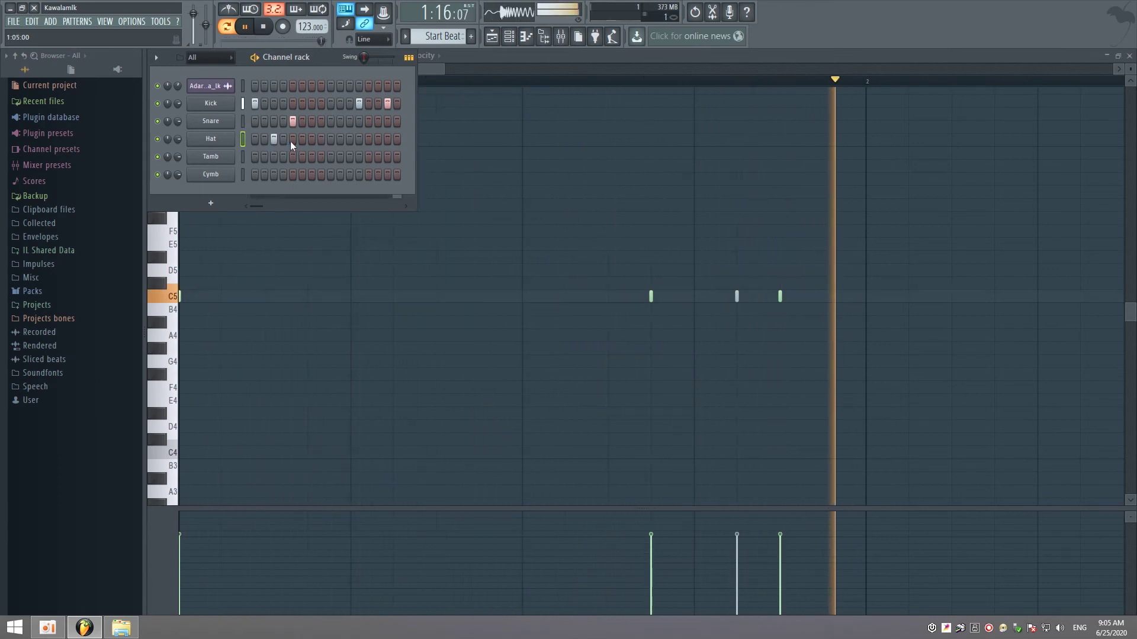
left_click(337, 142)
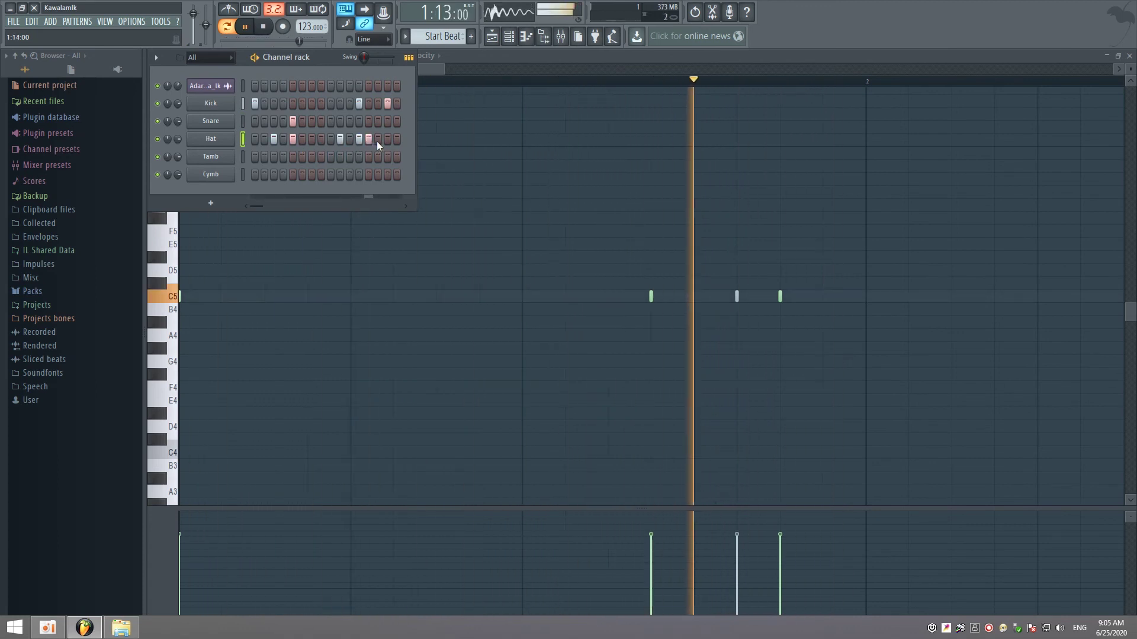
left_click(342, 141)
left_click(349, 141)
left_click(358, 141)
left_click(367, 141)
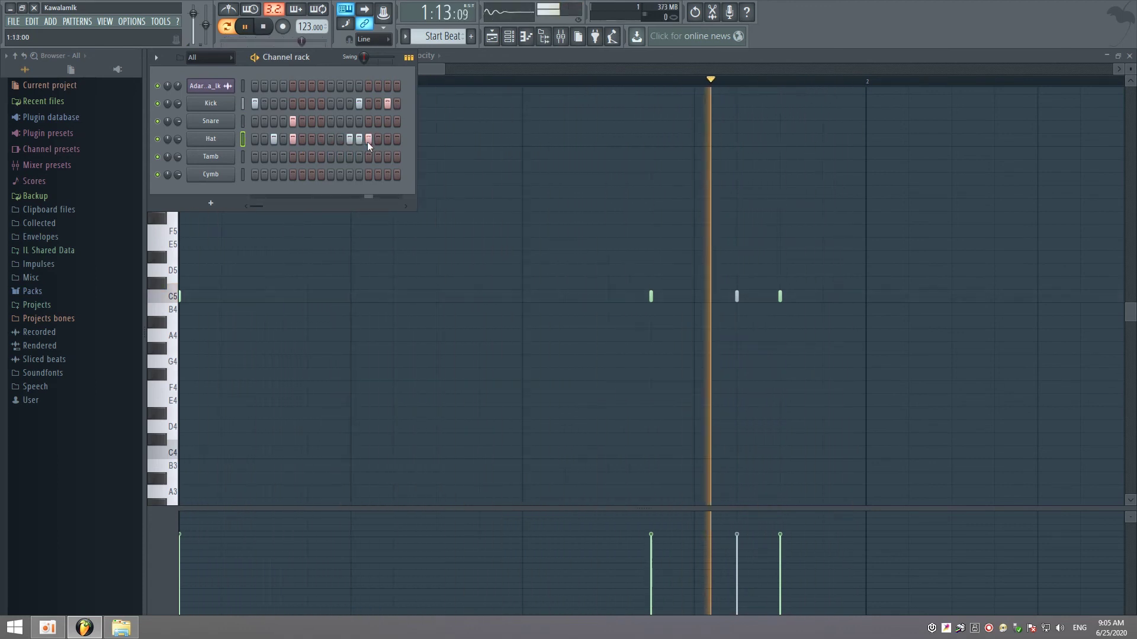
Add a Hat hit on step 15 of Start Beat and remove the Hat hits on steps 11, 12 and 16.
left_click(388, 141)
left_click(398, 141)
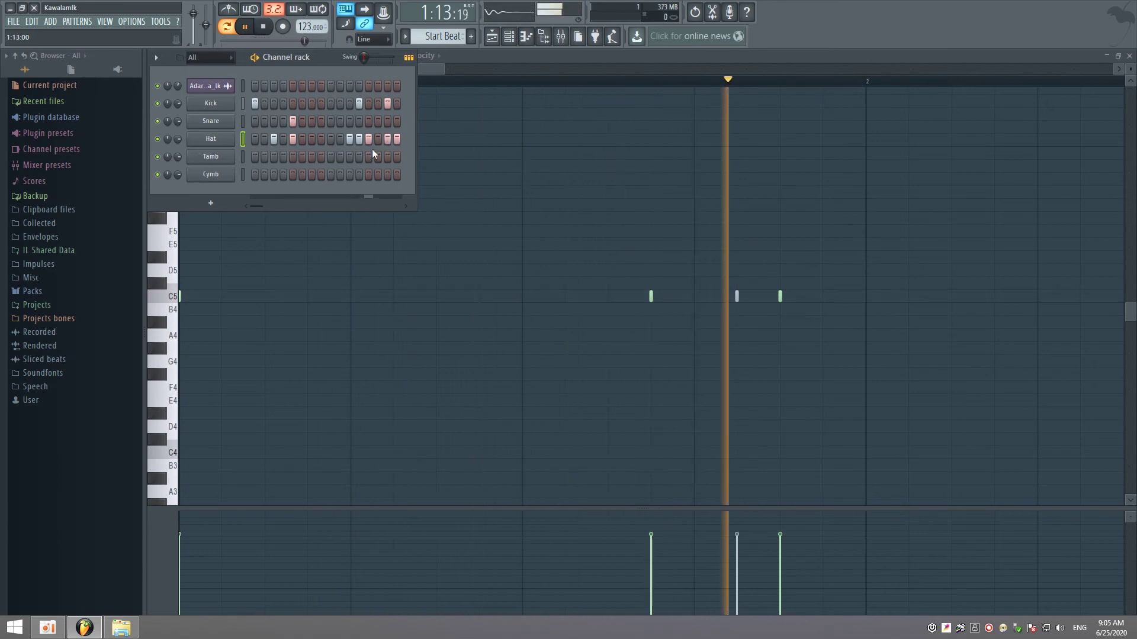
left_click(359, 141)
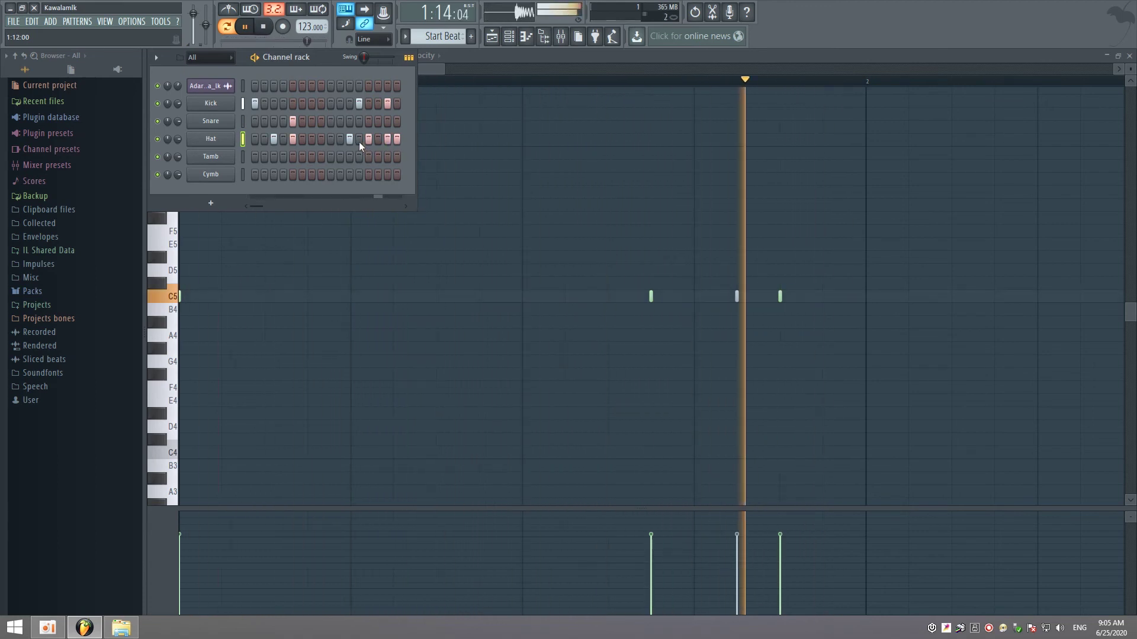
left_click(349, 141)
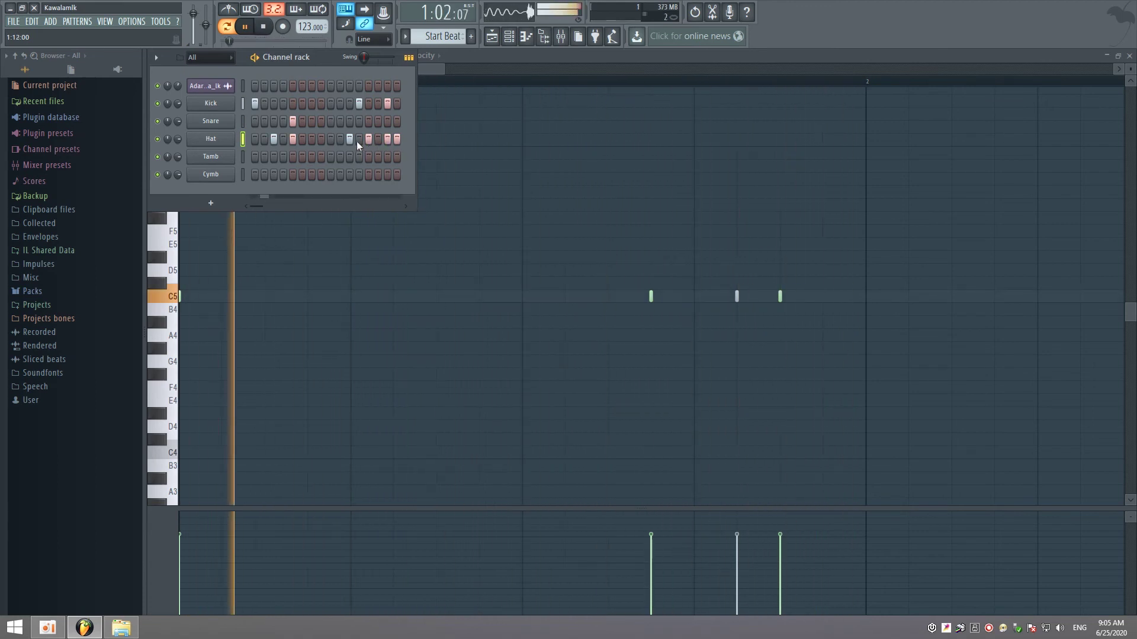
left_click(397, 139)
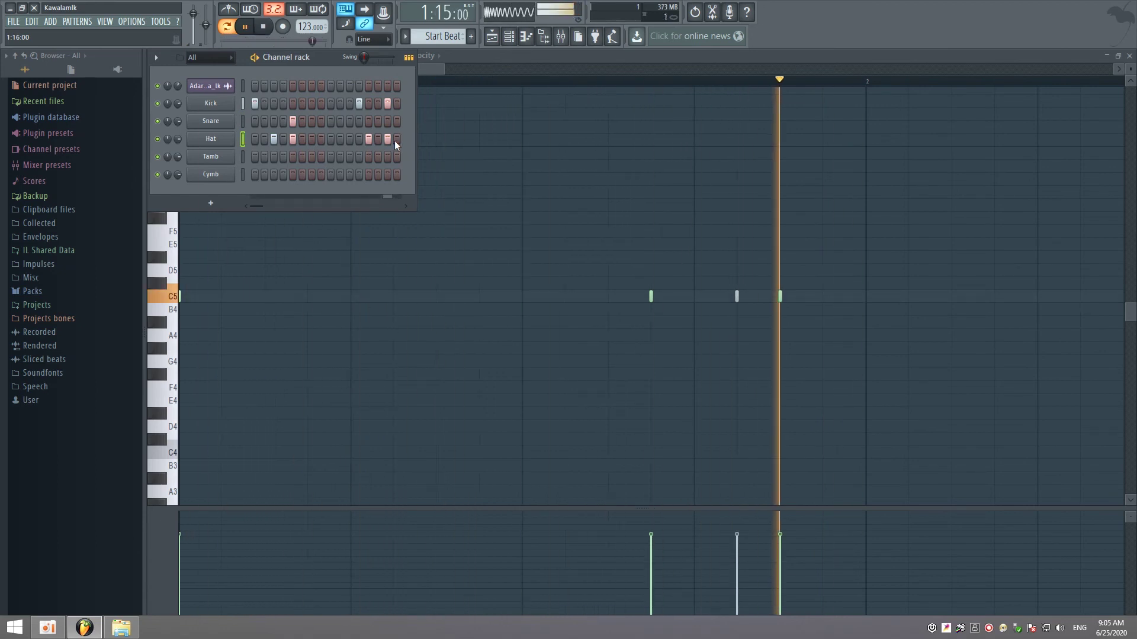
Audition the song in the playlist from around bar 5 through the Start Beat clips, then stop playback.
key("F5")
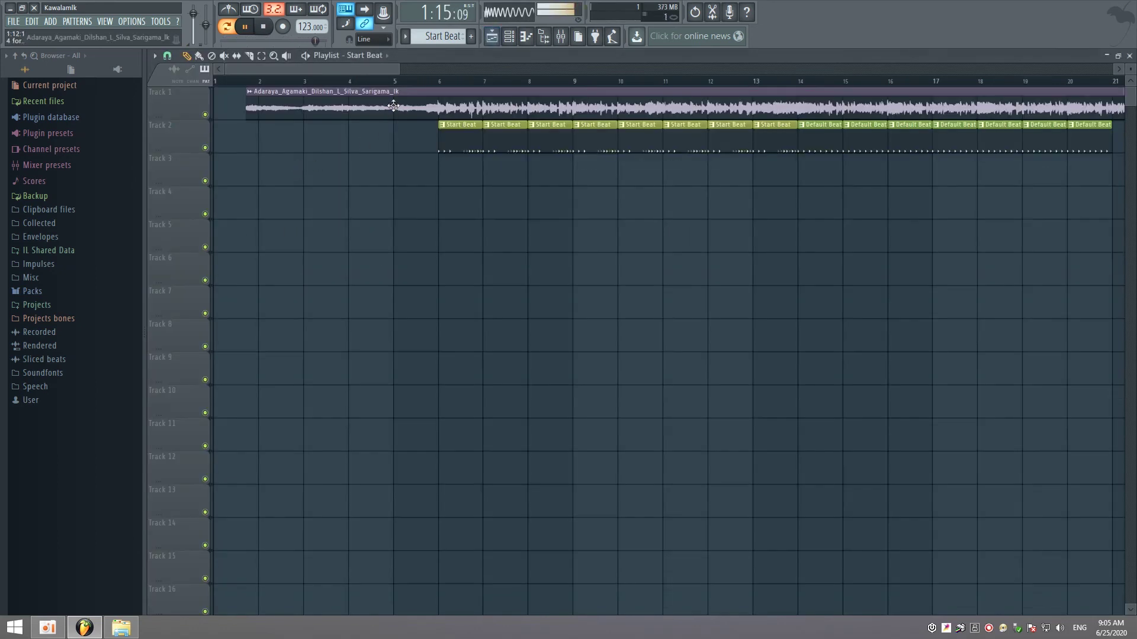
left_click(402, 83)
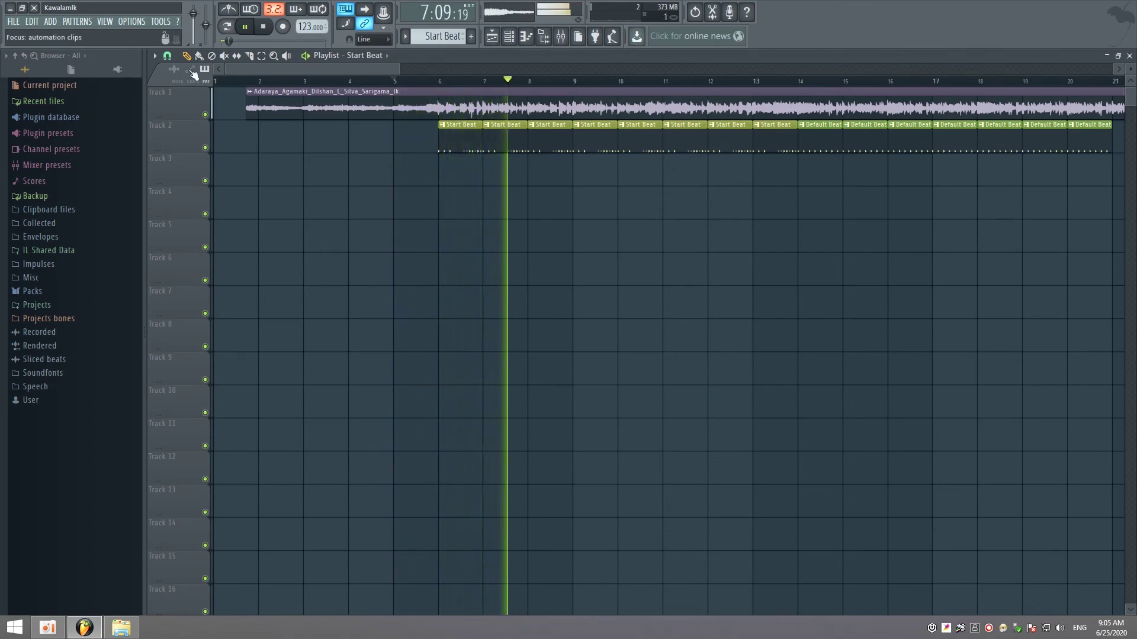
left_click_drag(246, 69, 335, 70)
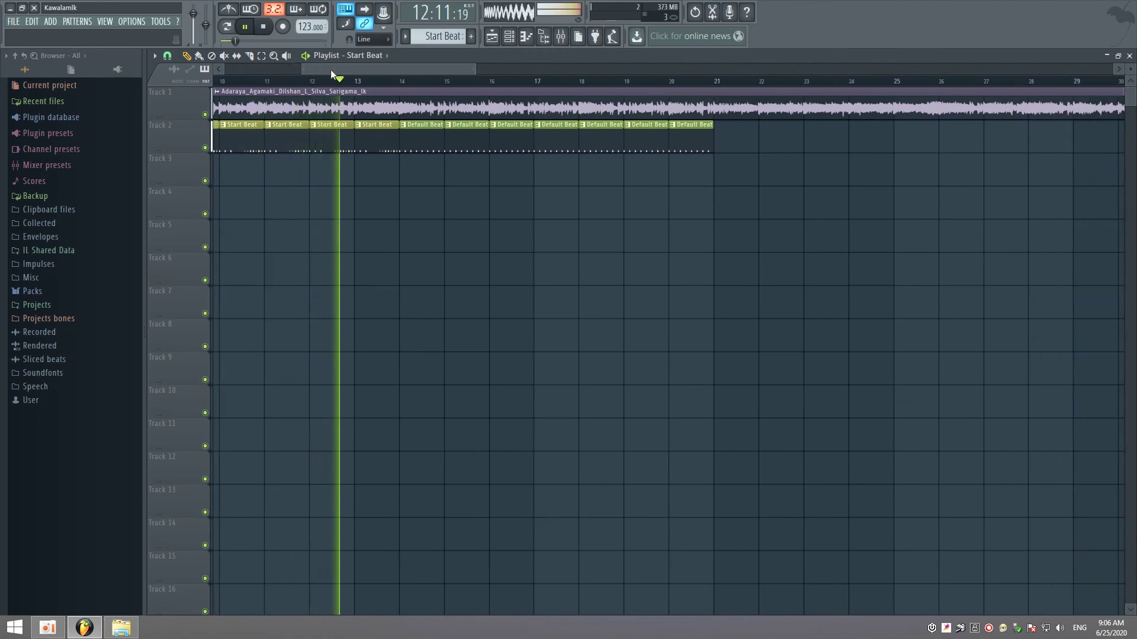
left_click(267, 28)
Open Default Beat, fill all 16 steps of its Tamb channel and set the Tamb volume to 30%.
double_click(407, 136)
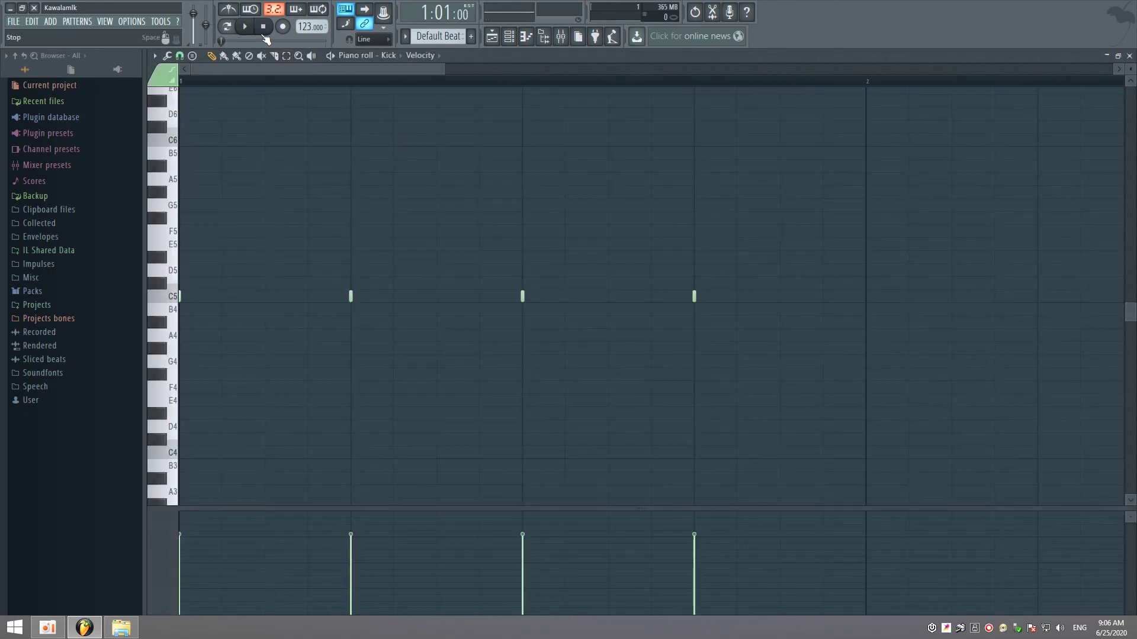
key("F6")
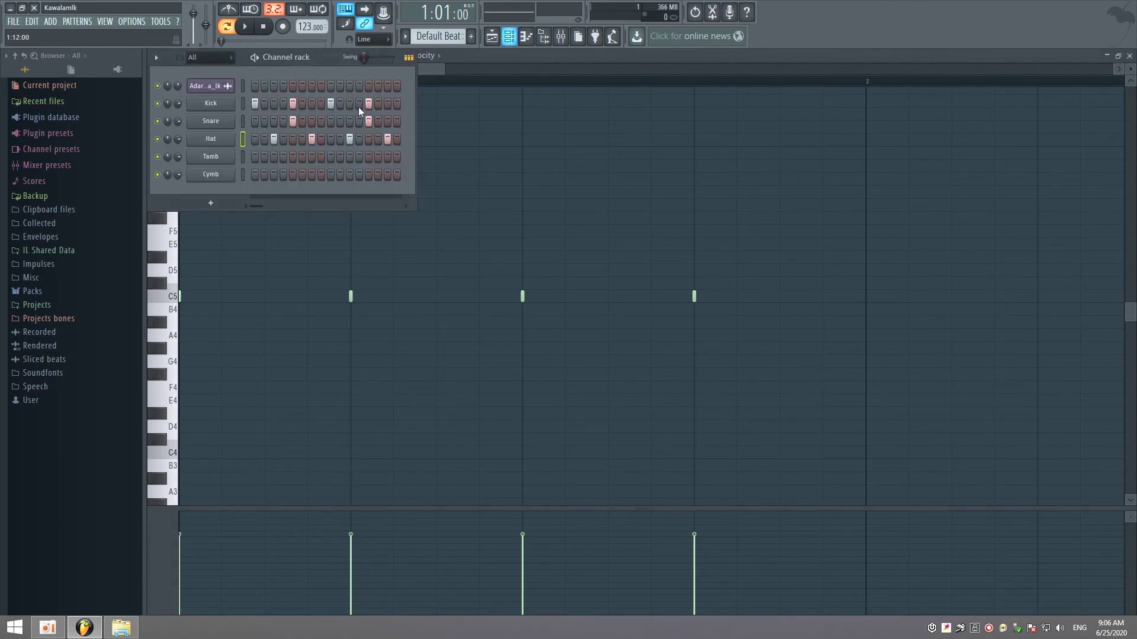
left_click(218, 158)
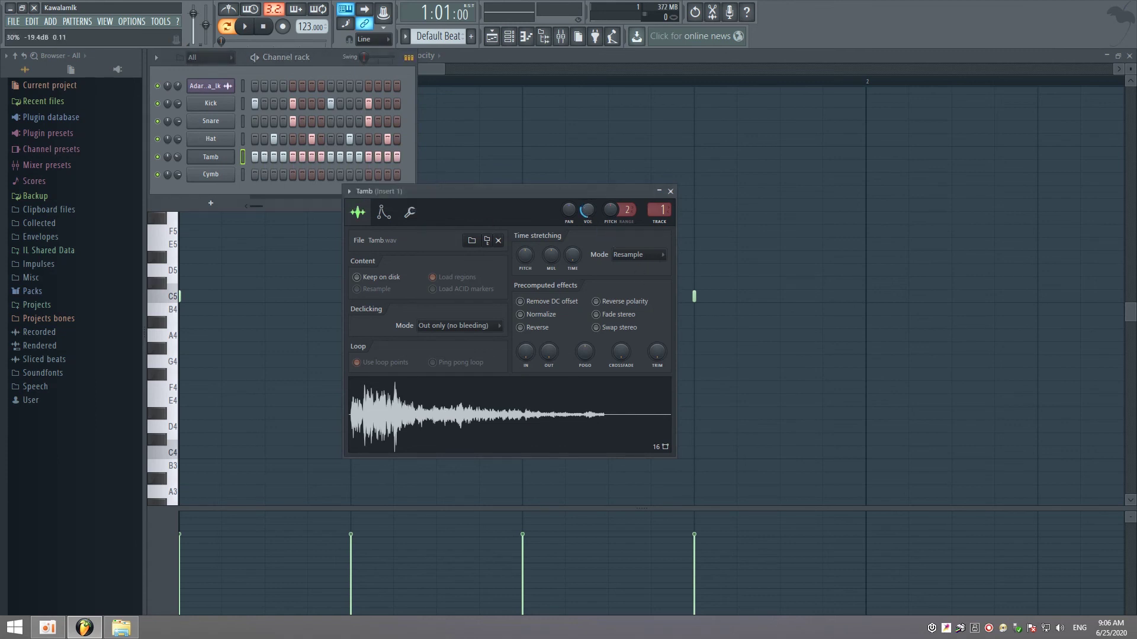
Loop Default Beat and increase the Tamb sample's precomputed fade-out to shorten its tail.
key("space")
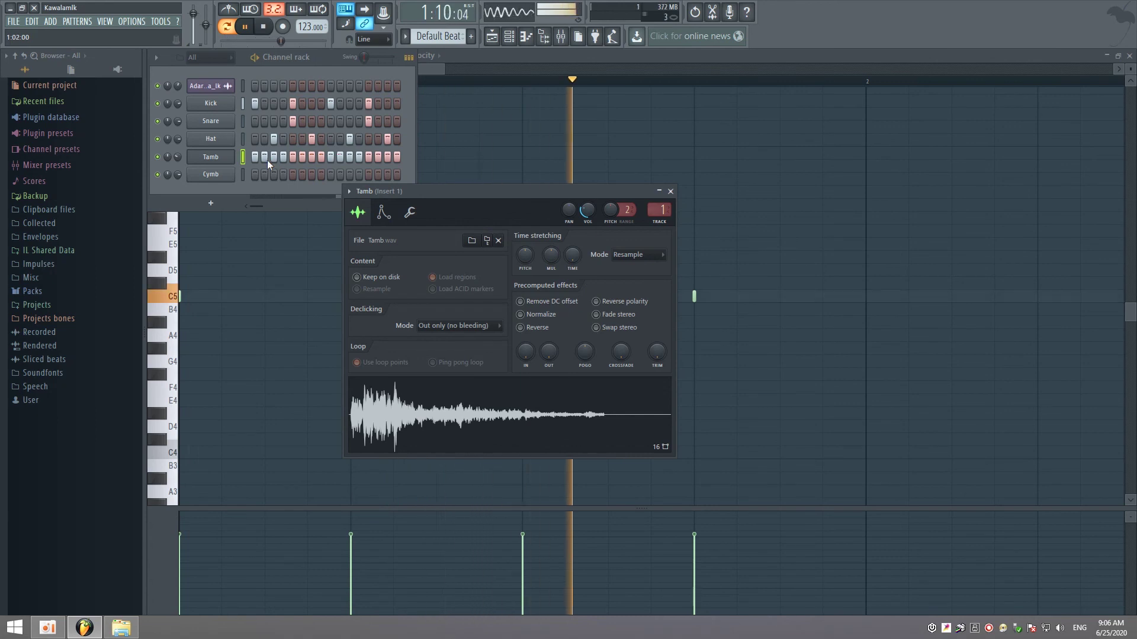
scroll(549, 353, "up", 5)
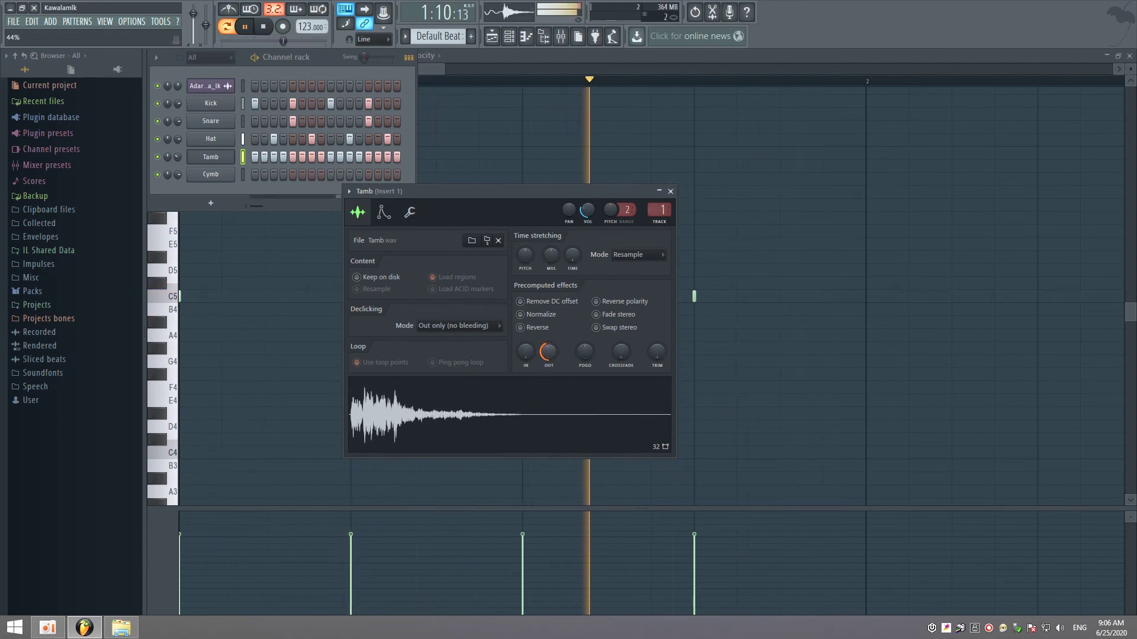
scroll(549, 353, "up", 2)
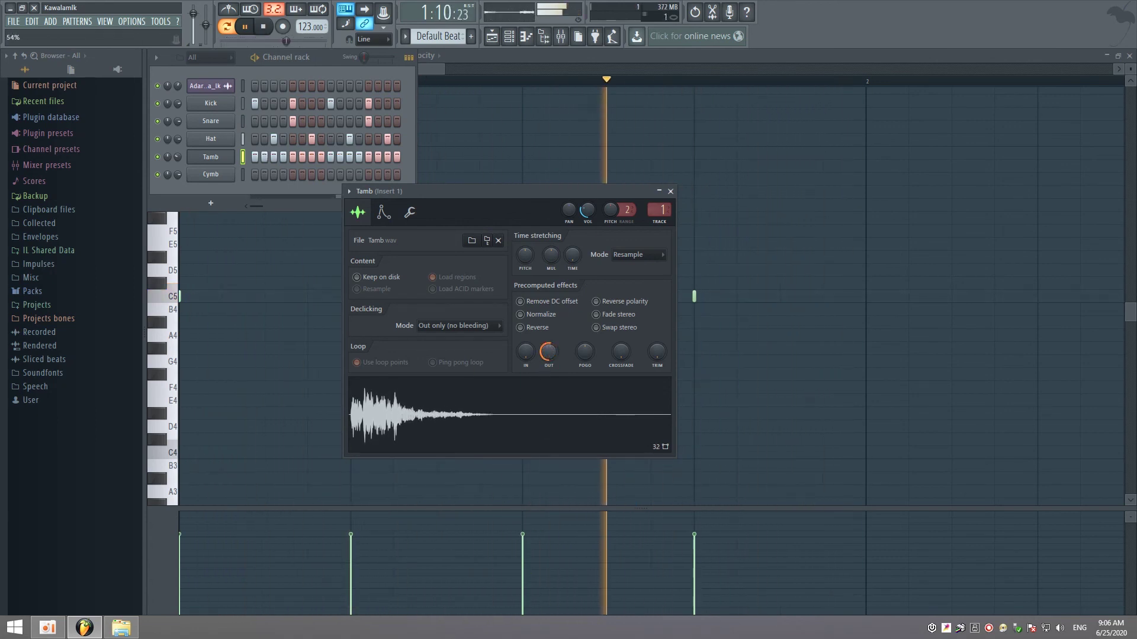
scroll(548, 353, "up", 2)
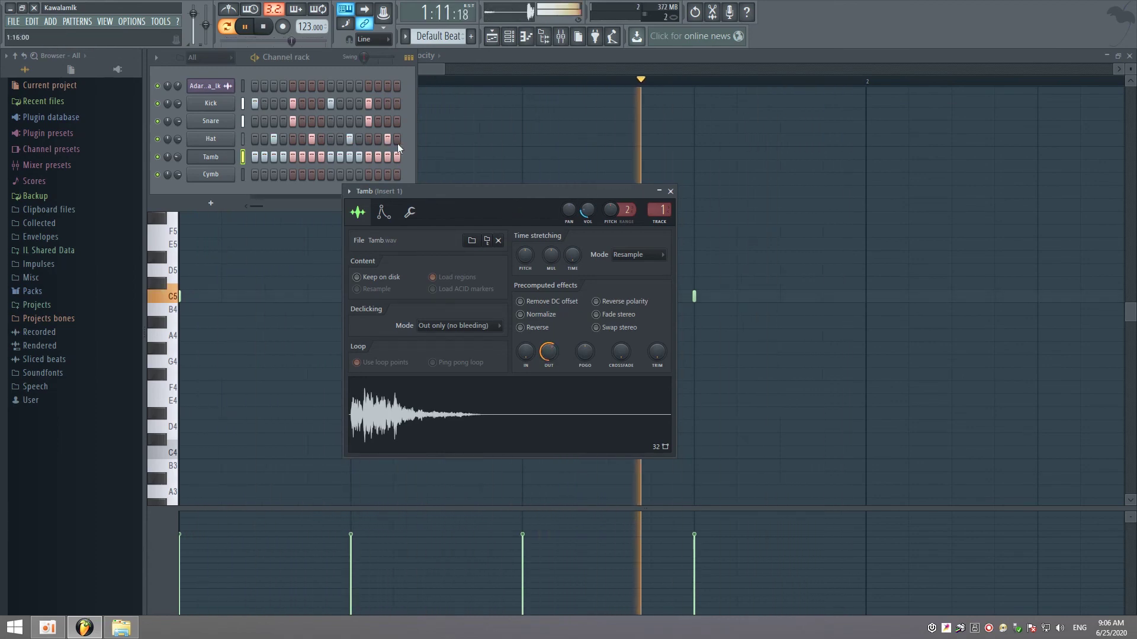
Audition the change from Start Beat to Default Beat in the playlist, playing from bar 13.
key("F5")
left_click(363, 83)
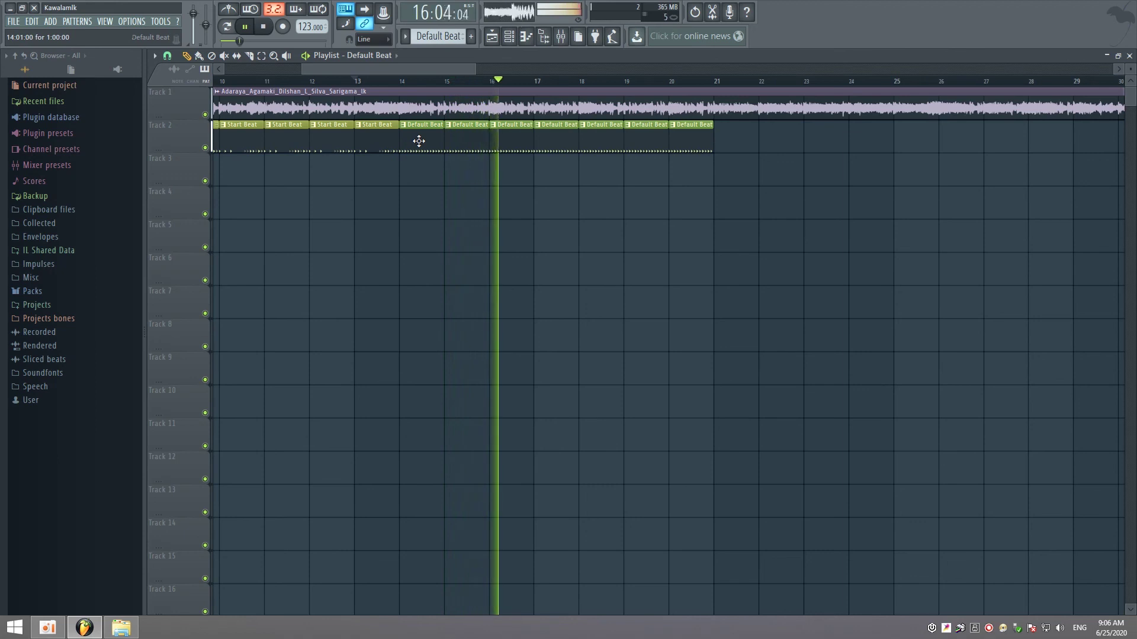
left_click(265, 27)
Loop Default Beat and try removing the Tamb hits on steps 2, 4, 6 and 8, restoring them after listening.
double_click(428, 152)
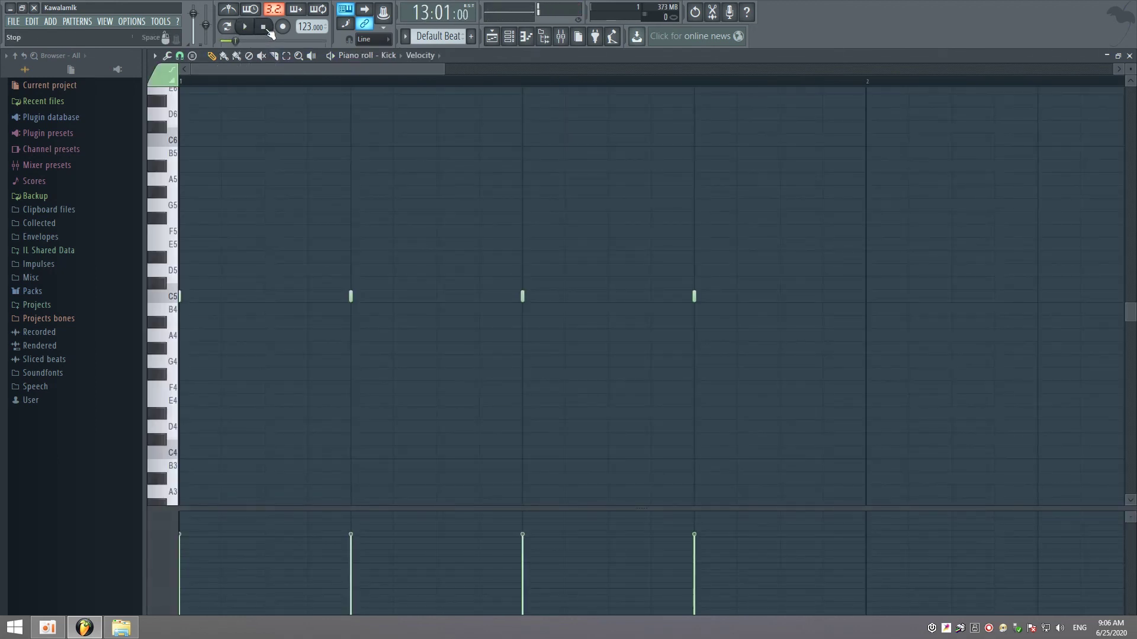
key("F6")
left_click(243, 27)
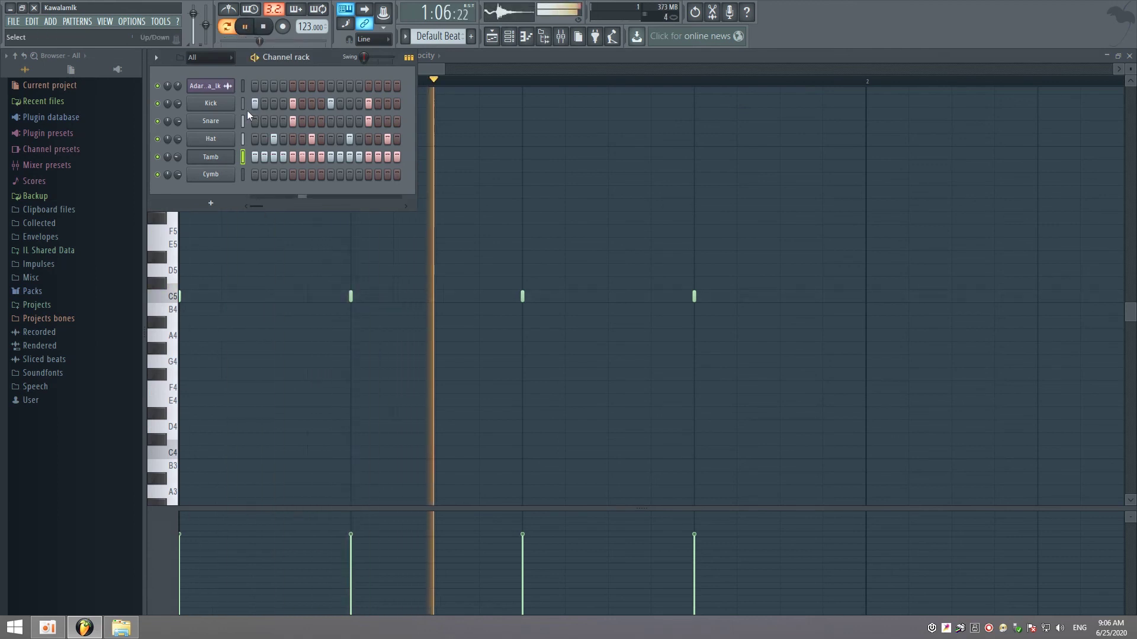
left_click(264, 157)
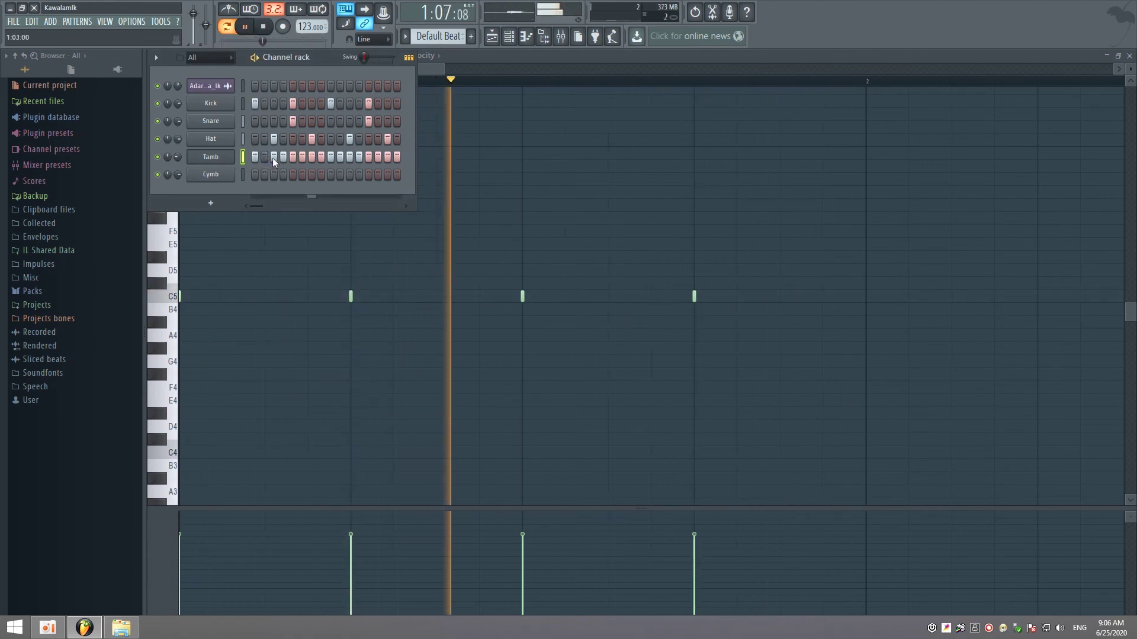
left_click(283, 157)
left_click(302, 157)
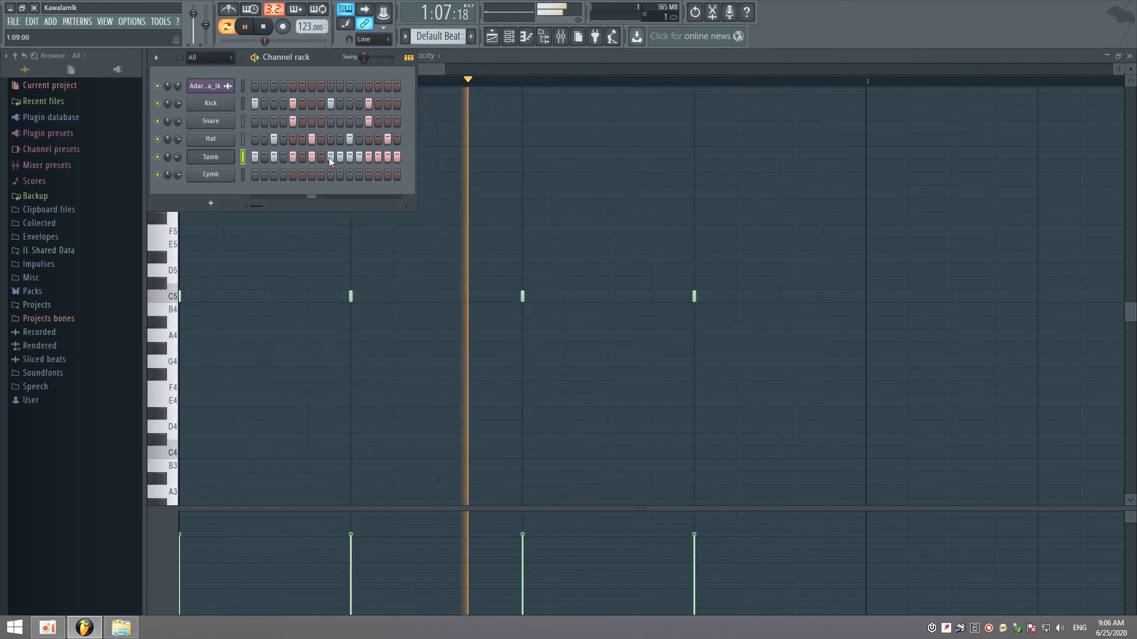
left_click(302, 157)
left_click(283, 157)
left_click(264, 156)
Open the Tamb channel's settings and shift its panning slightly off centre.
left_click(211, 157)
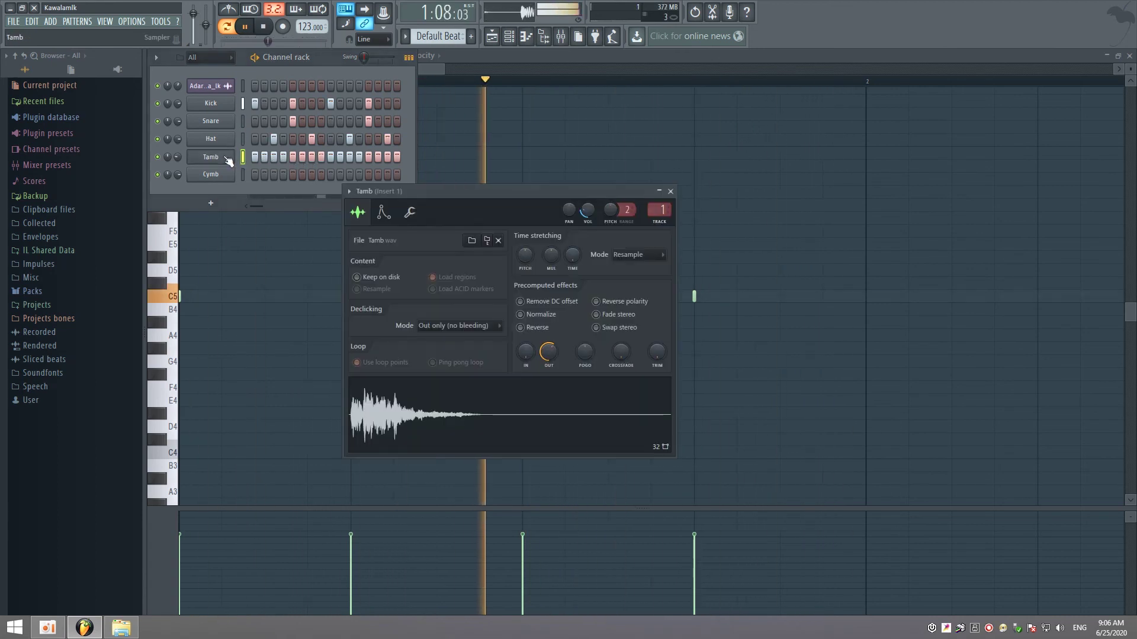
left_click_drag(168, 157, 168, 149)
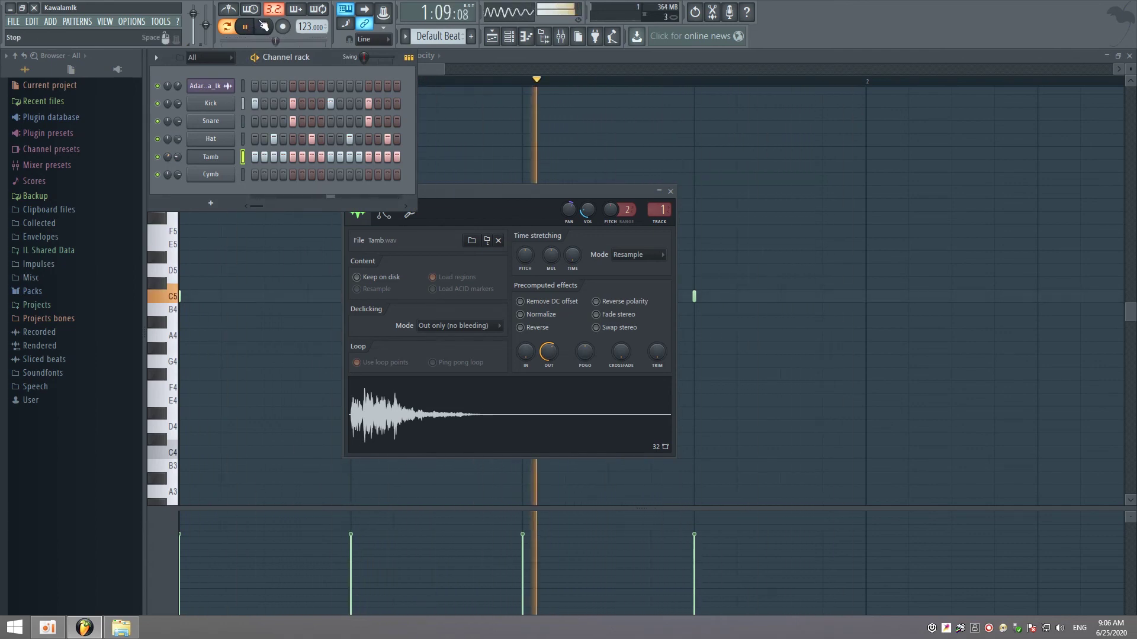
Show the playlist from bar 1 with a wider time range covering all the placed pattern clips.
key("F5")
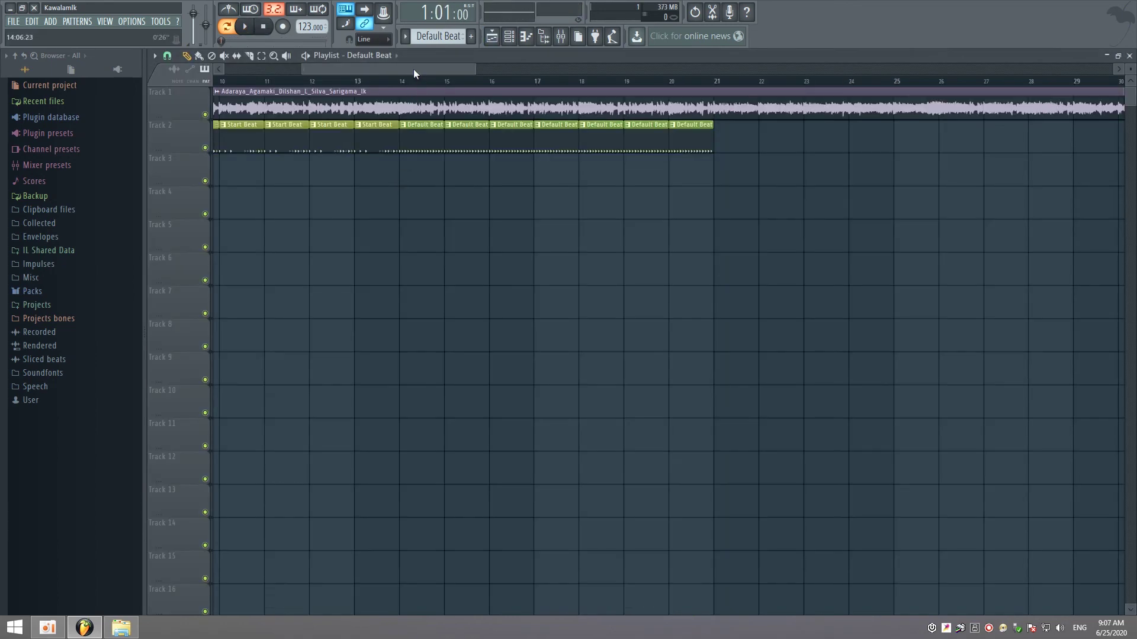
left_click_drag(413, 69, 298, 62)
left_click_drag(398, 70, 614, 70)
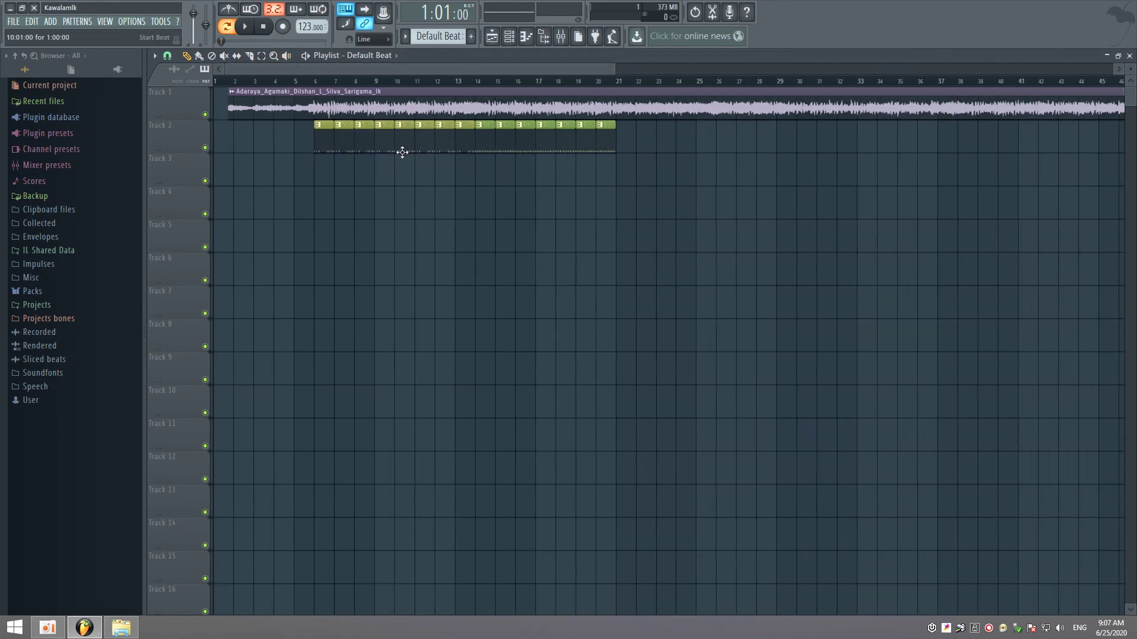